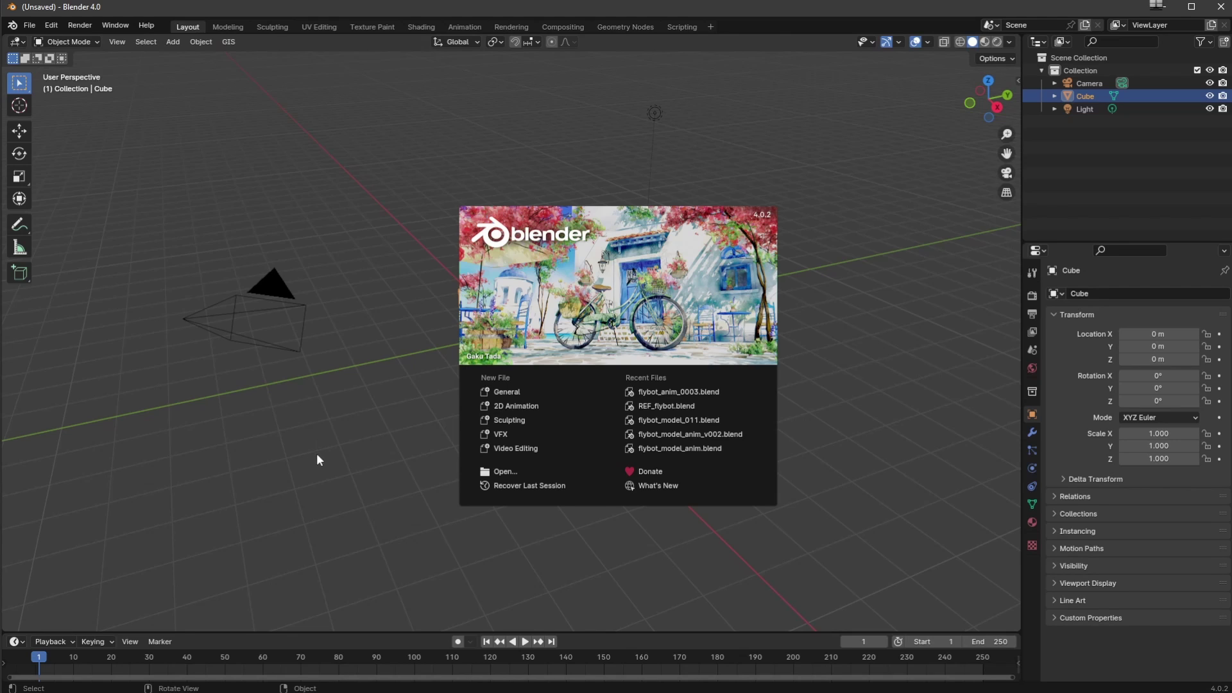
Open REF_flybot.blend and test-rotate the _ctrl-eyerot eye control, then undo it
click(655, 405)
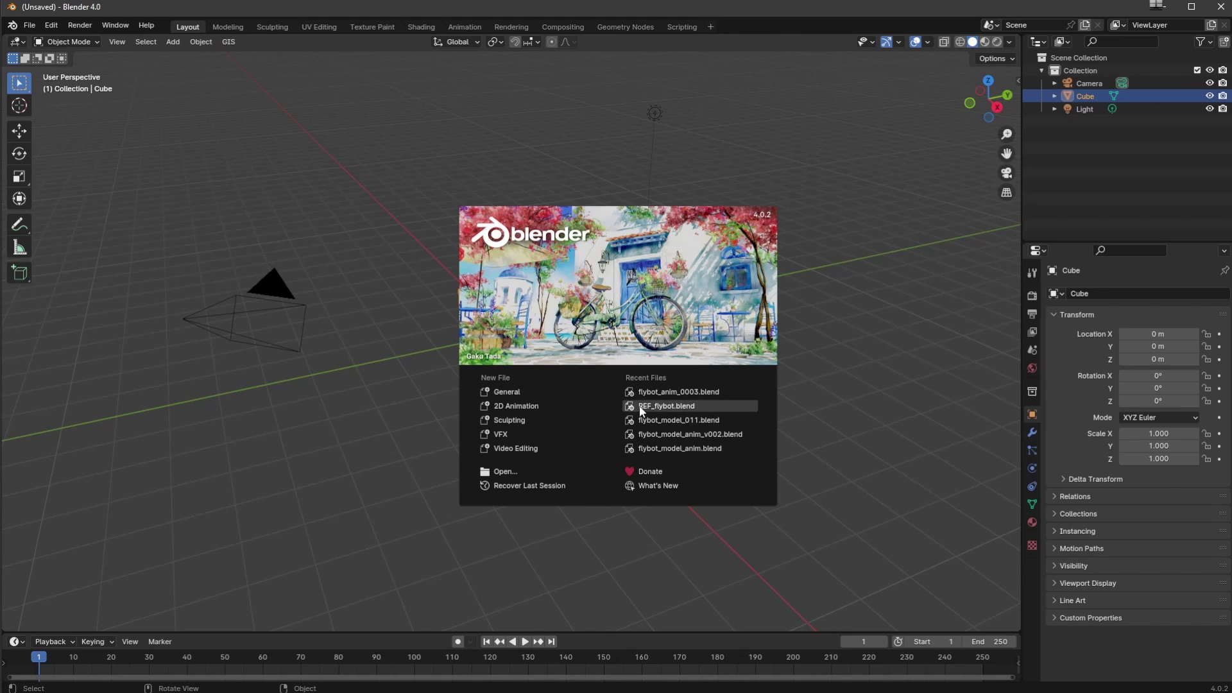
middle_drag(324, 445, 362, 379)
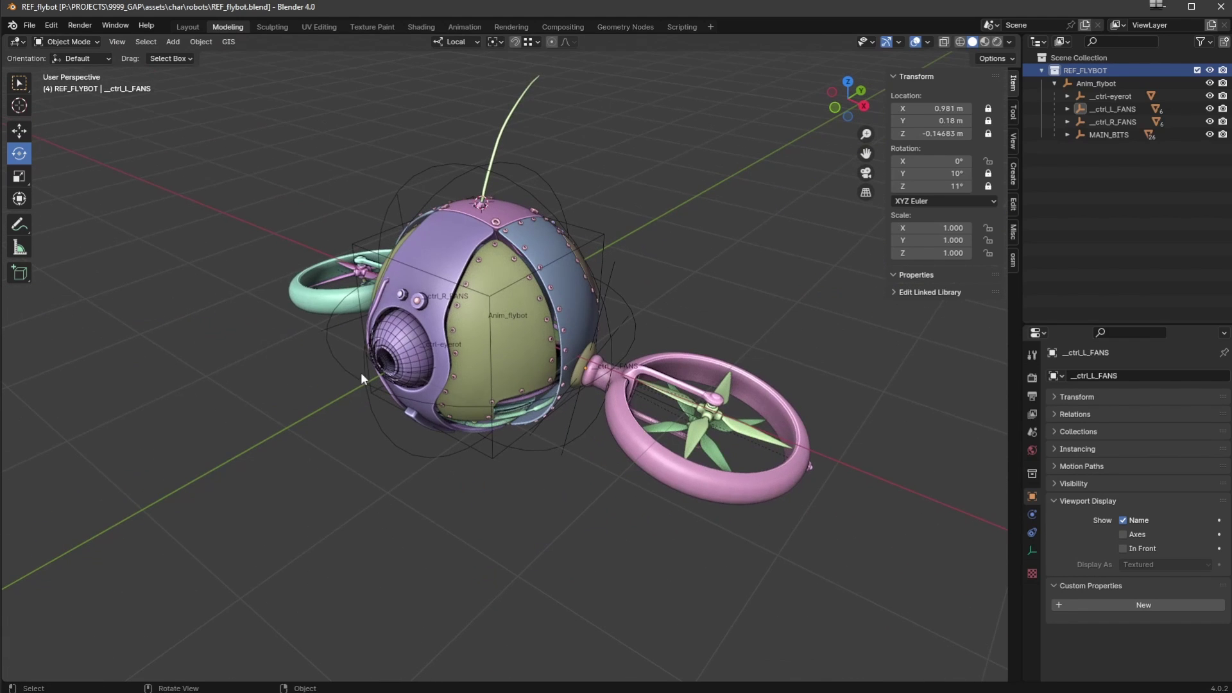
click(1113, 96)
mouse_move(447, 362)
mouse_down()
mouse_move(449, 352)
mouse_move(440, 367)
mouse_up()
key(ctrl+z)
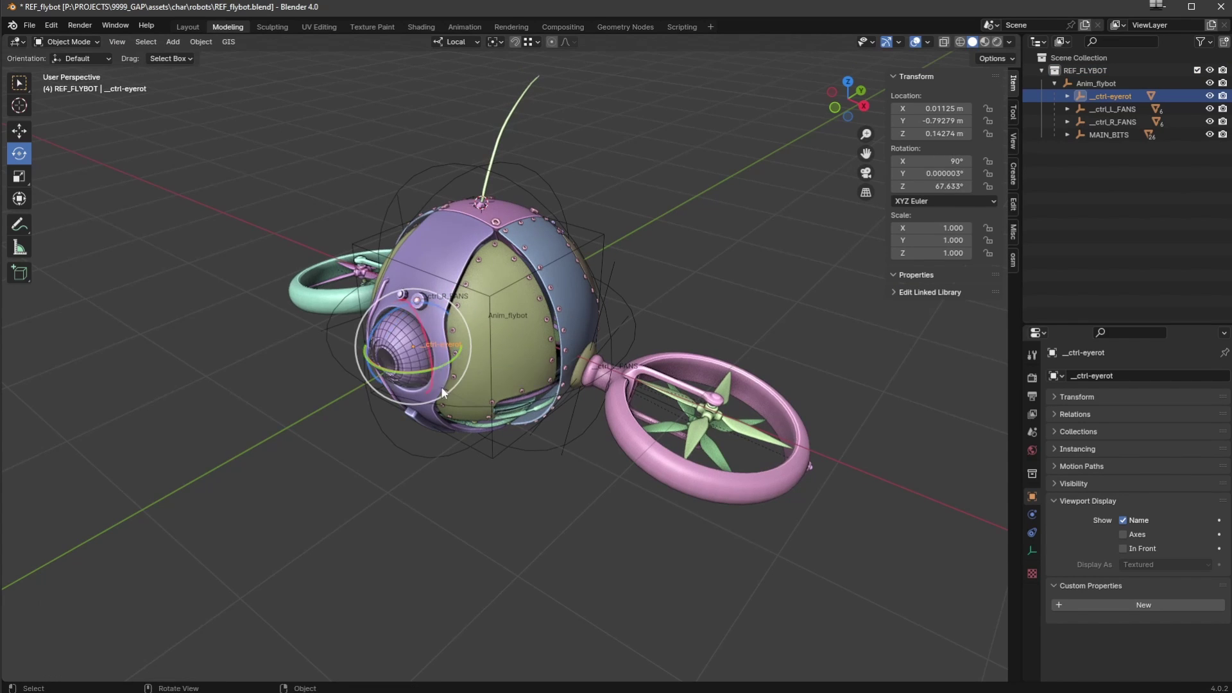
mouse_move(440, 359)
middle_down()
mouse_move(456, 376)
mouse_move(440, 345)
middle_up()
scroll(452, 404, up, 5)
Test tilting _ctrl_L_FANS and spinning L_blade_001, restoring both to 0°
click(1112, 109)
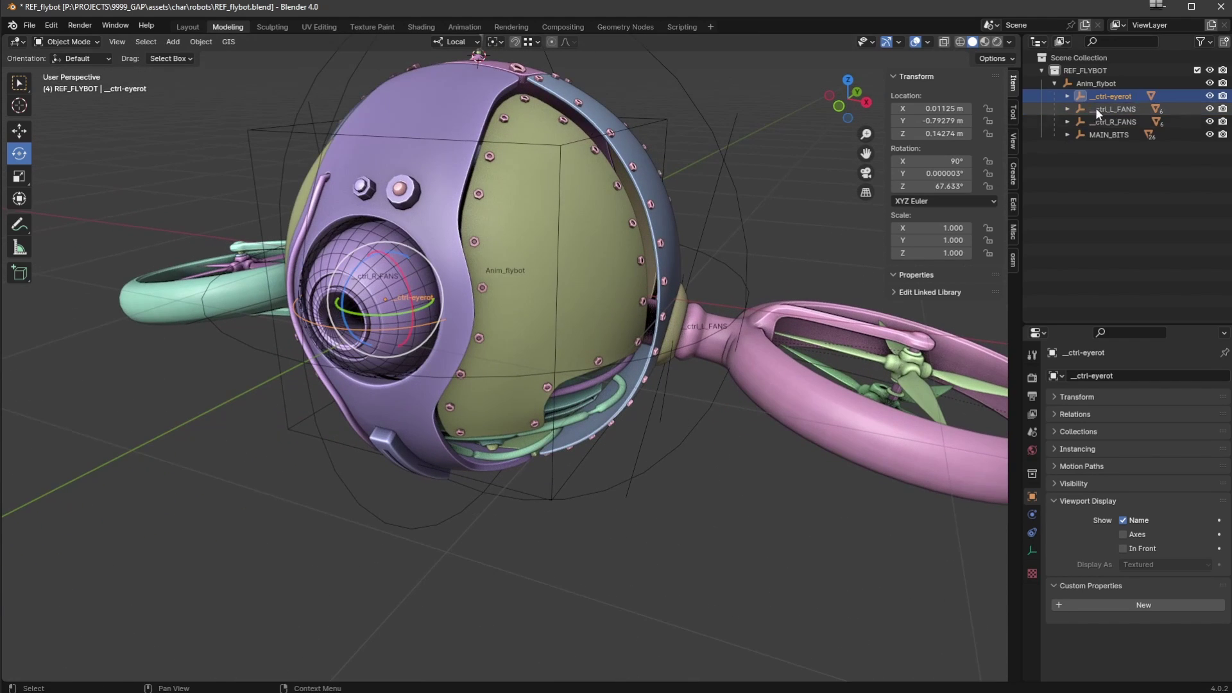
middle_drag(641, 423, 547, 406)
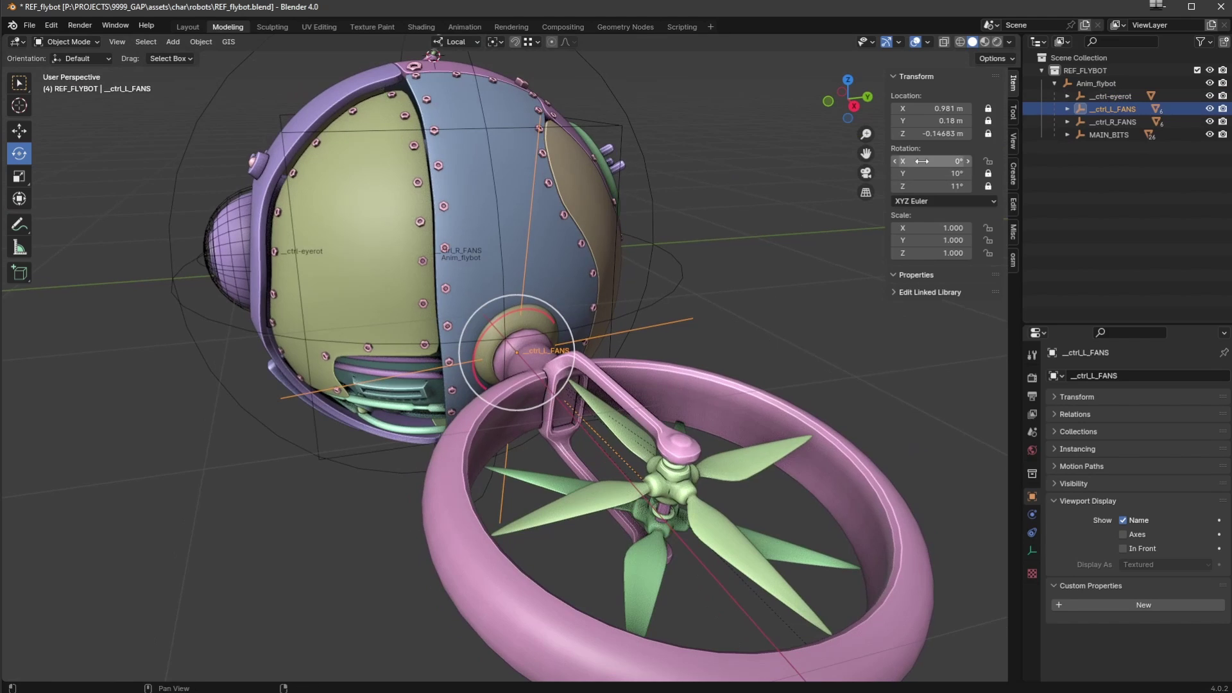
drag(946, 161, 866, 161)
key(Escape)
click(707, 603)
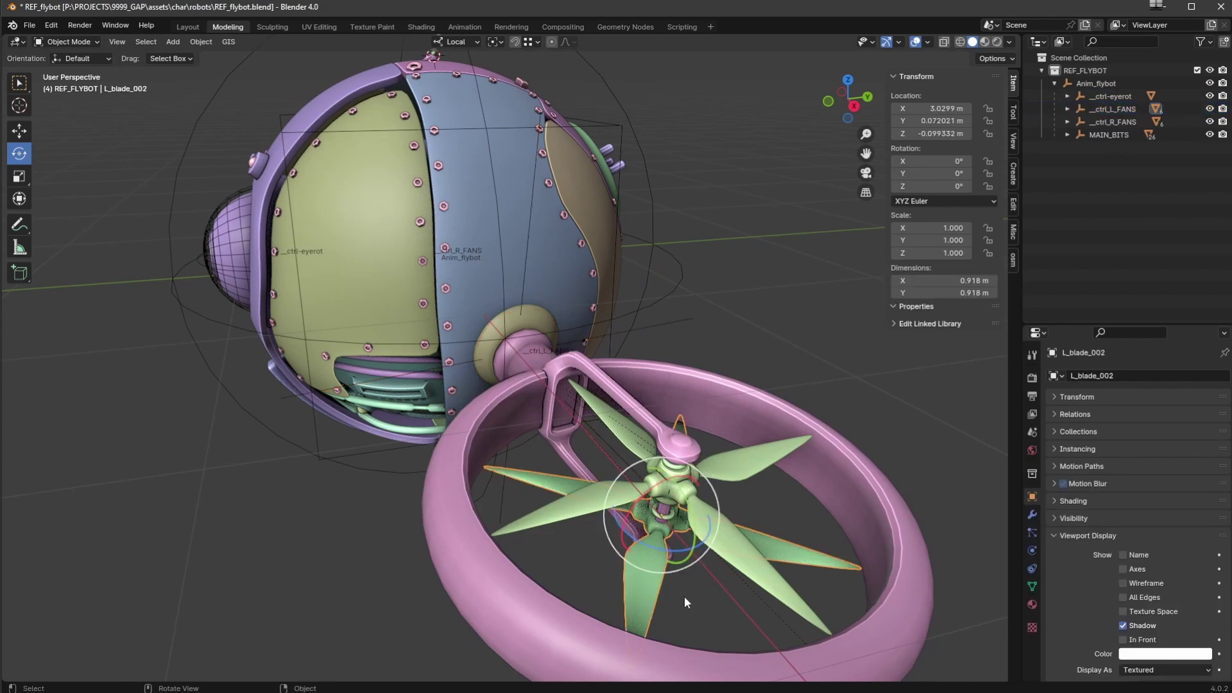
drag(950, 186, 947, 239)
key(ctrl+z)
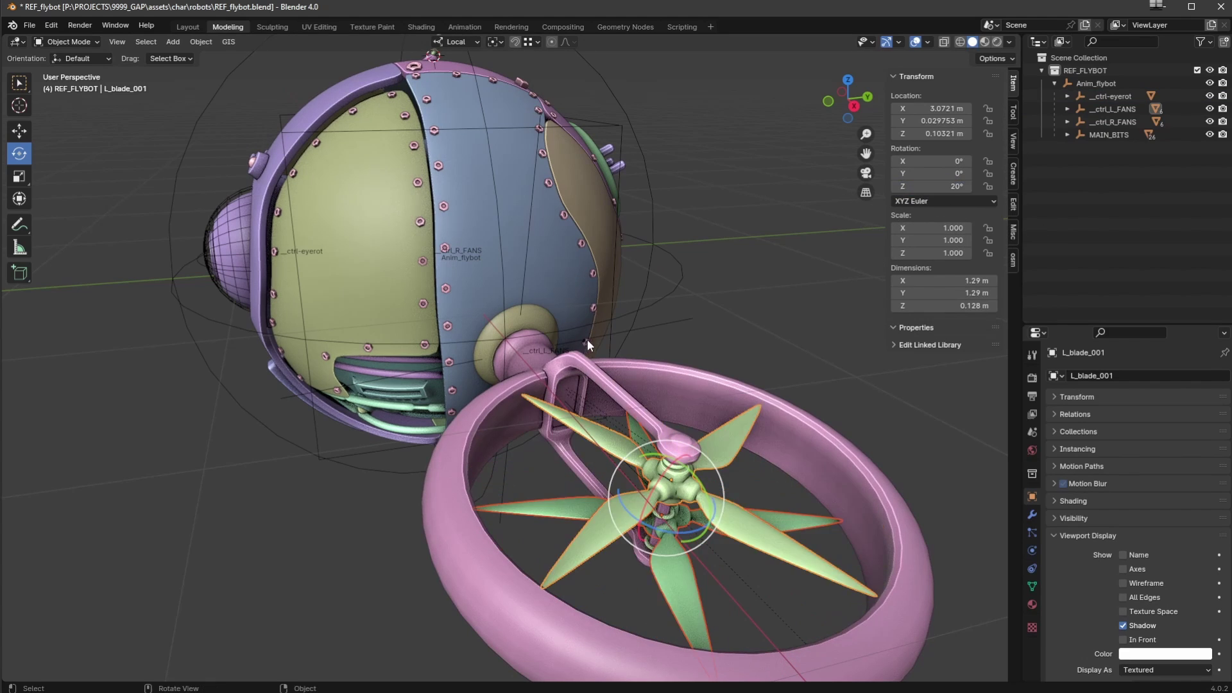
key(ctrl+z)
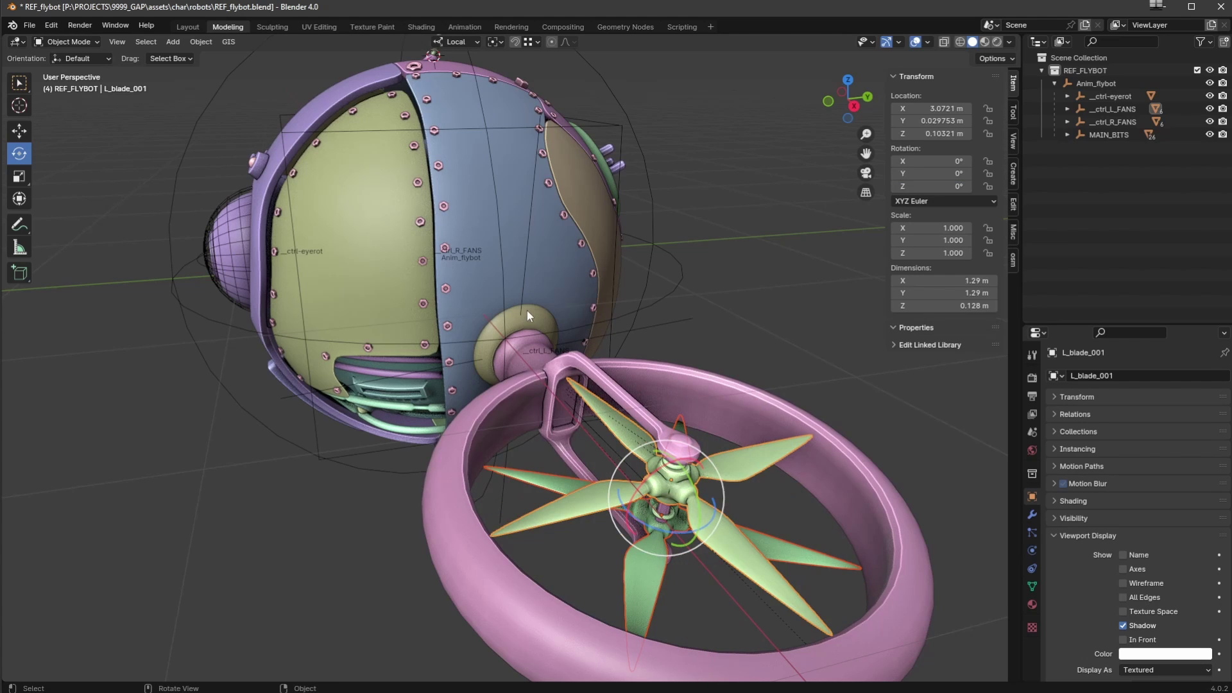
Test moving the MAIN_BITS body and undo the move so it stays in place
middle_drag(527, 311, 417, 356)
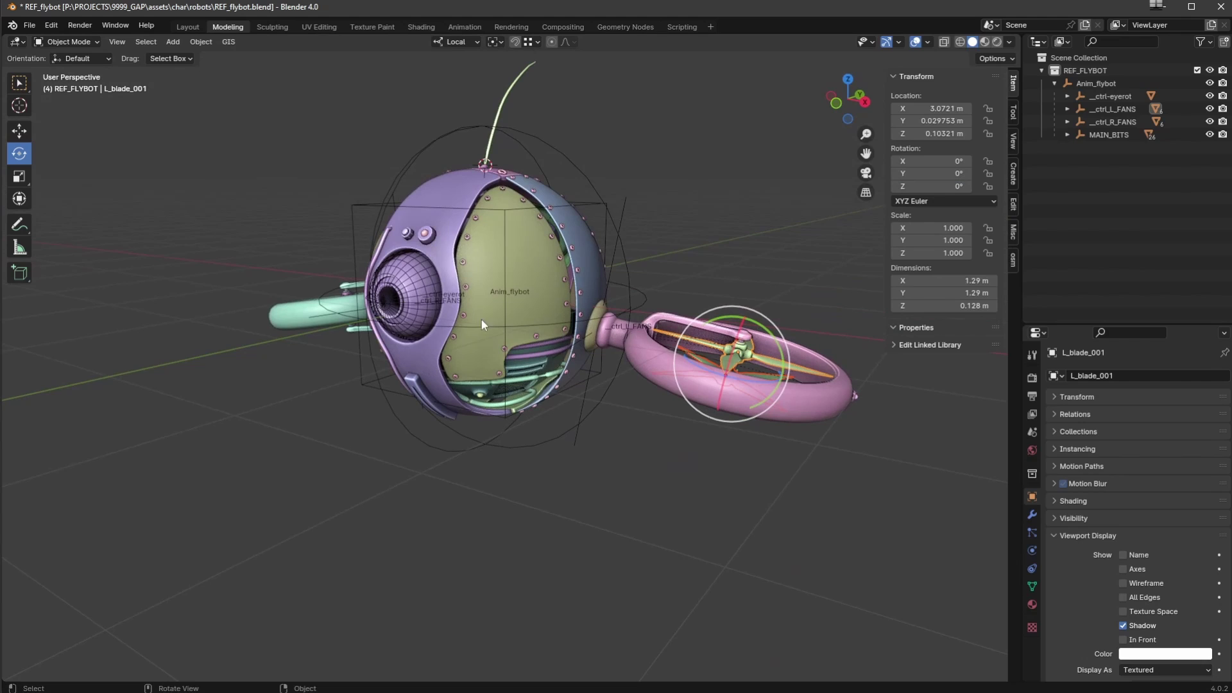
click(359, 228)
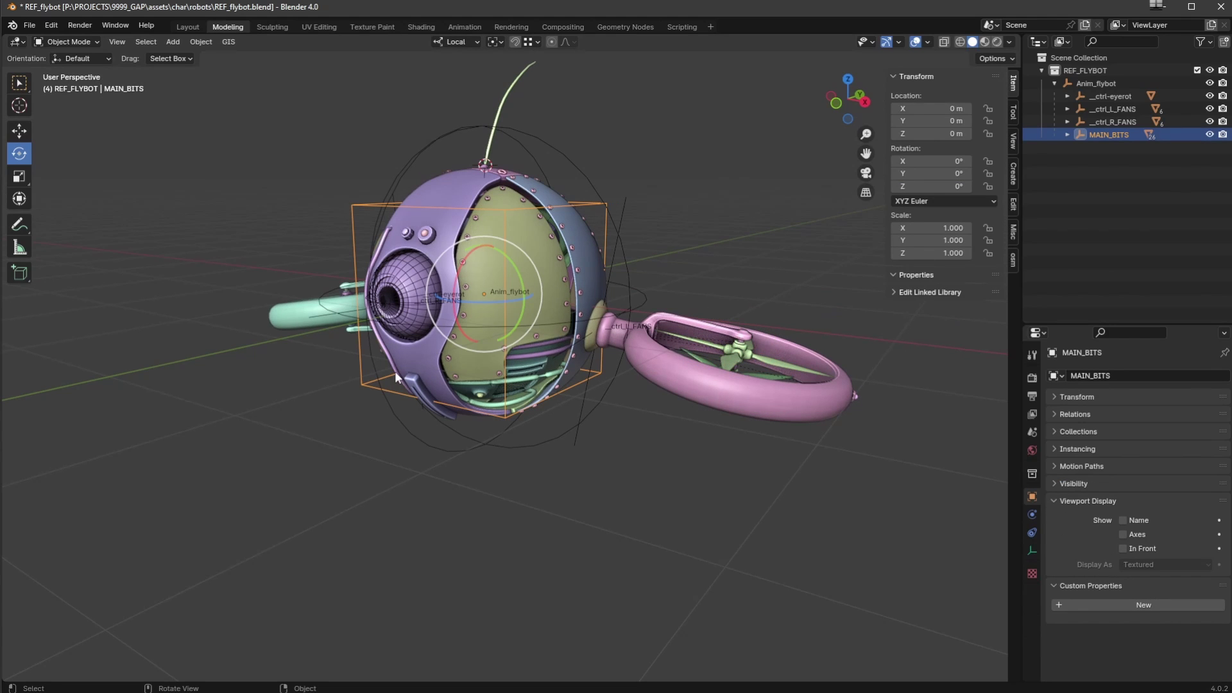
click(18, 131)
drag(485, 292, 493, 293)
key(ctrl+z)
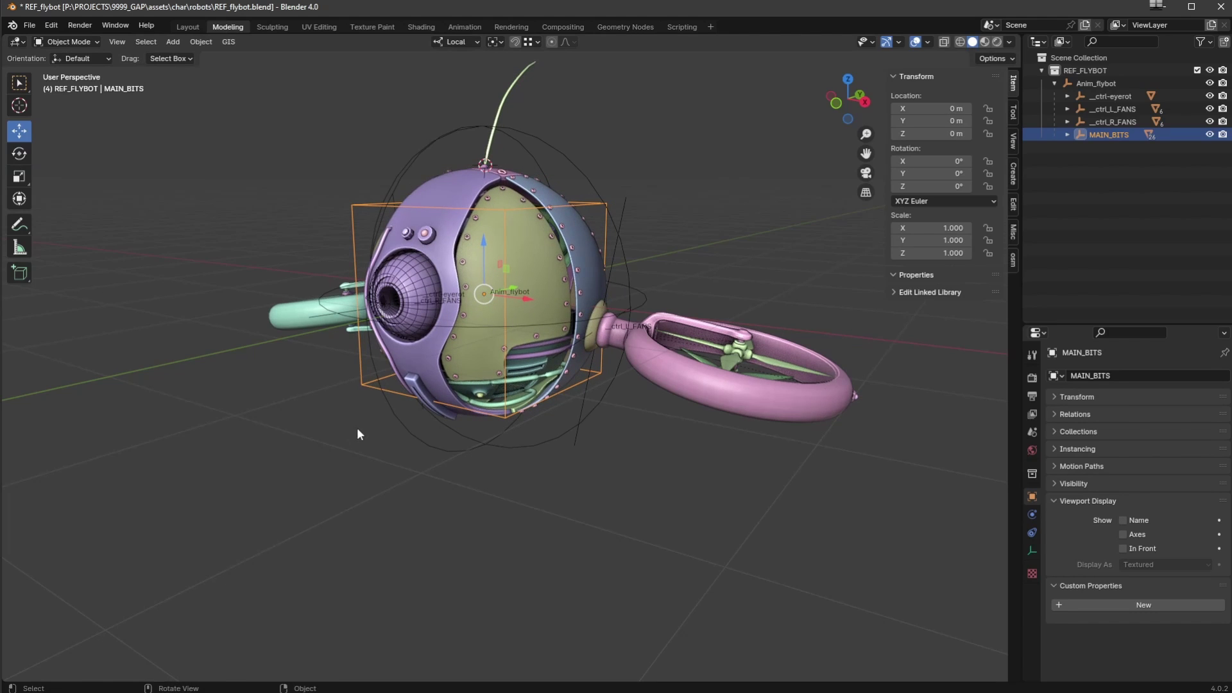
mouse_move(357, 429)
middle_down()
mouse_move(274, 421)
mouse_move(267, 440)
mouse_move(370, 415)
mouse_move(520, 412)
mouse_move(359, 427)
middle_up()
Start a new General scene without saving the reference file and delete the default cube
click(29, 26)
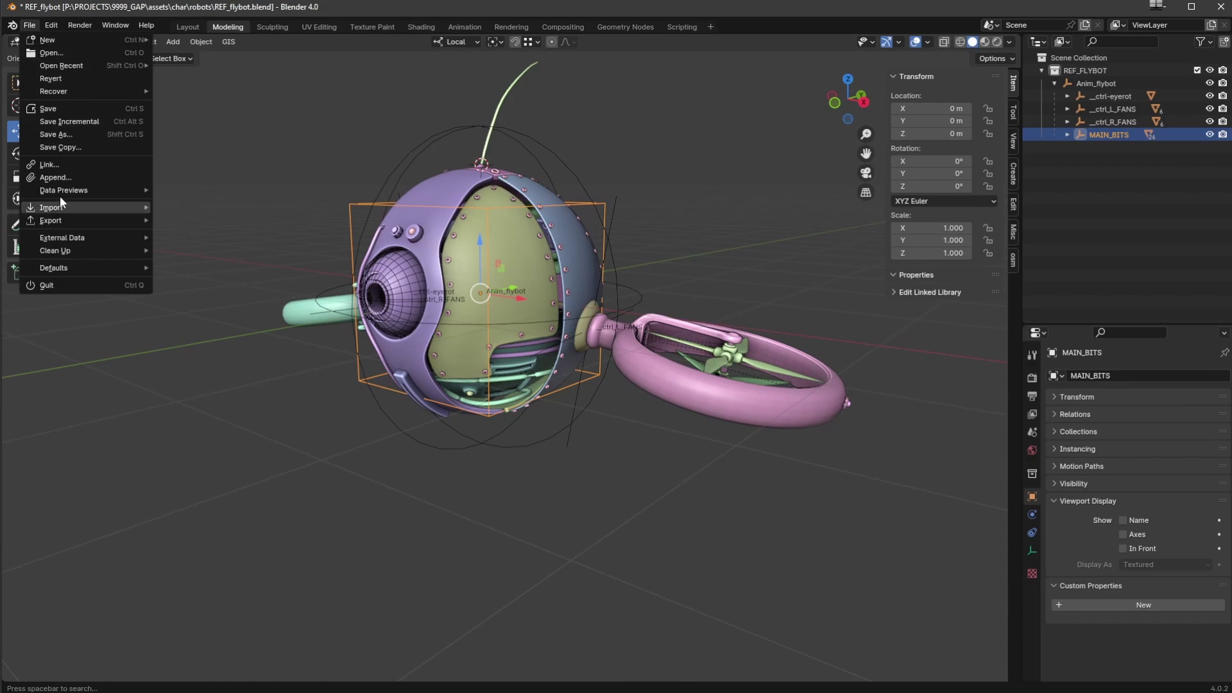
mouse_move(63, 238)
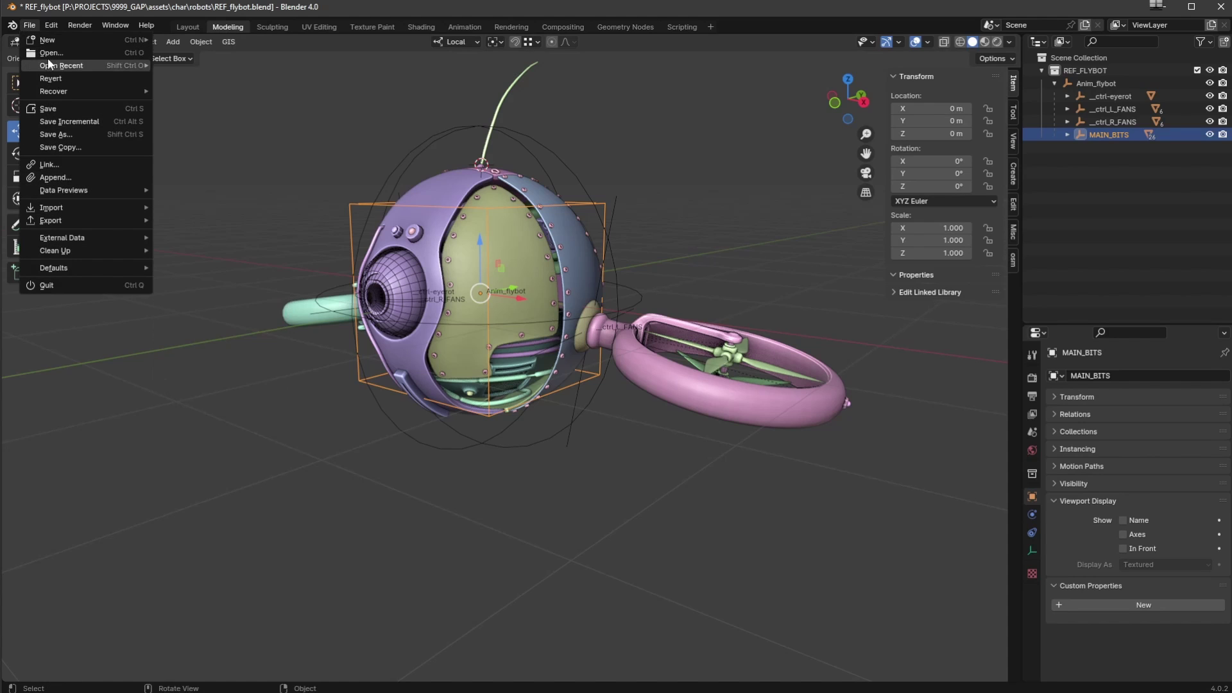
mouse_move(47, 41)
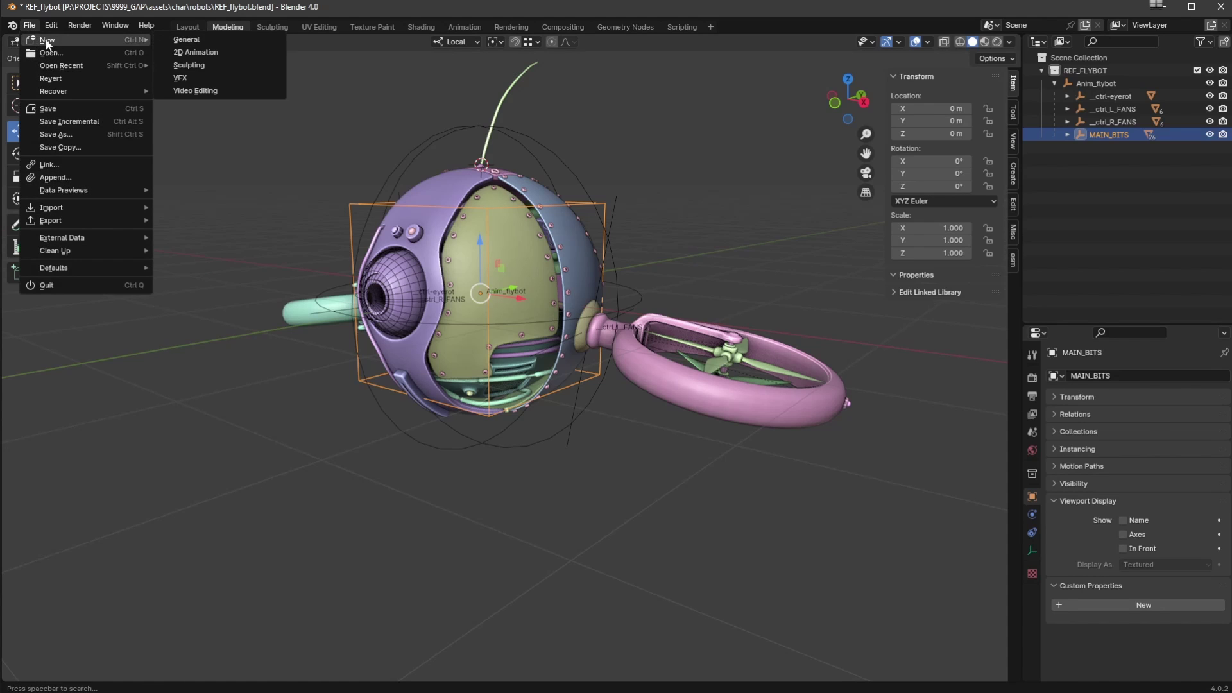
click(192, 39)
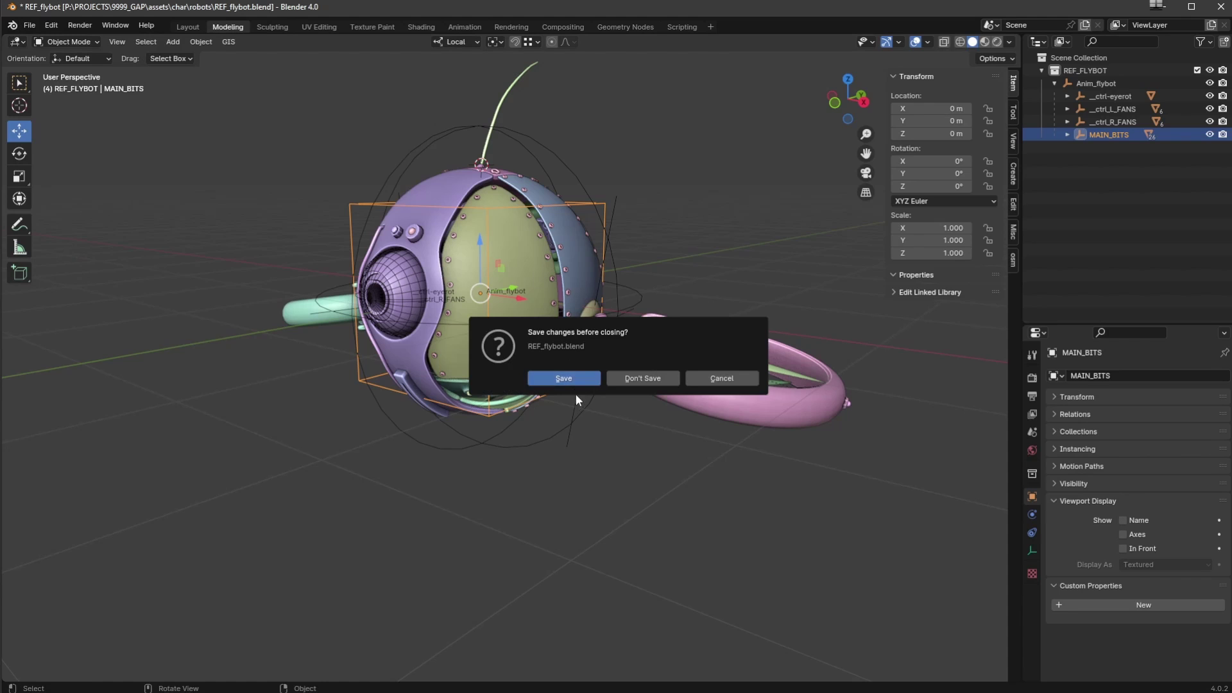
click(628, 379)
middle_drag(498, 301, 492, 372)
key(Delete)
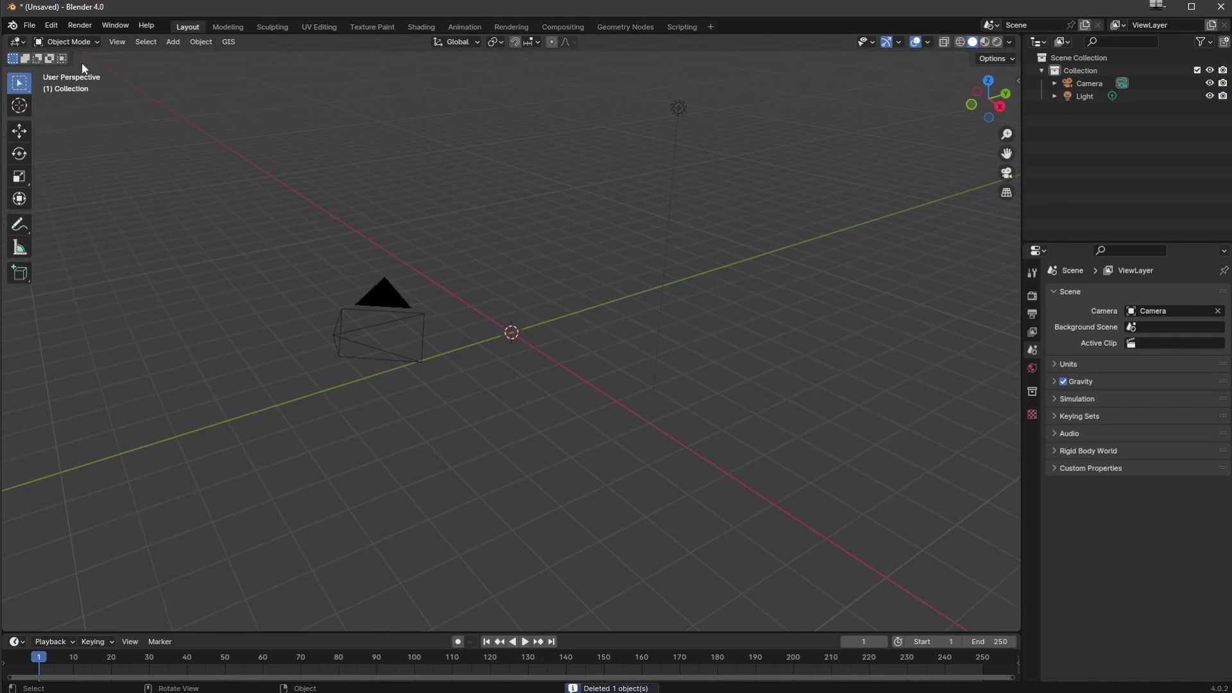
Add a Grid mesh at the origin and scale it by 10
click(173, 42)
mouse_move(212, 57)
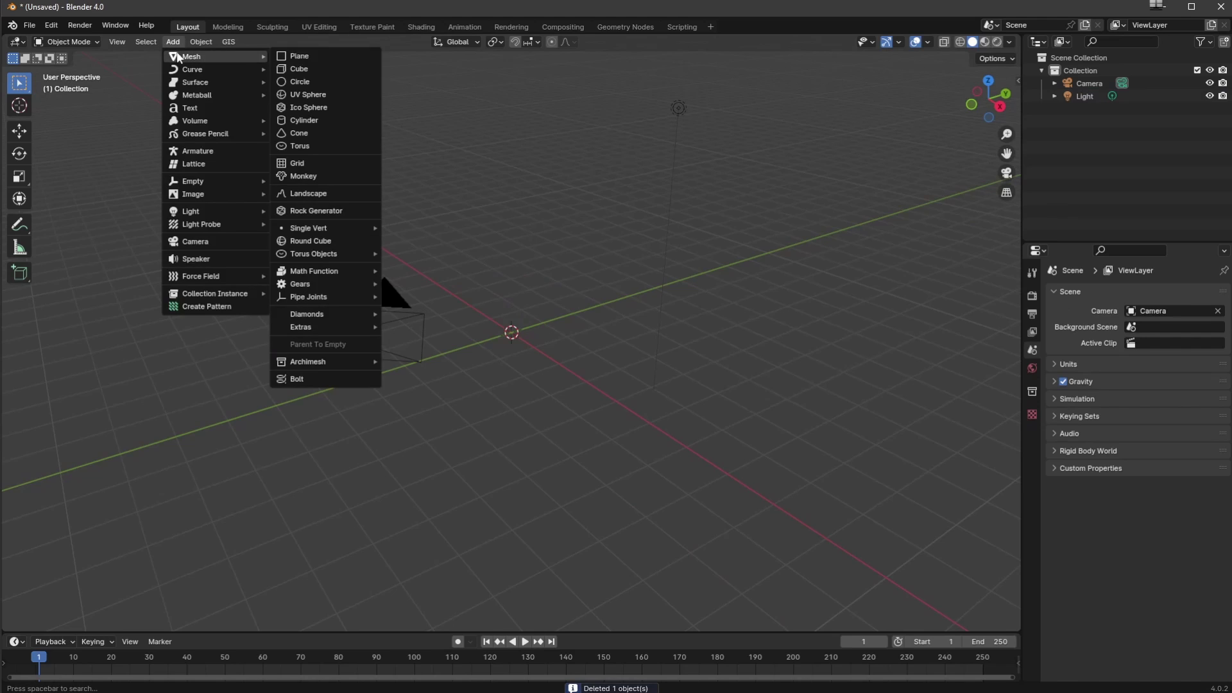
click(325, 160)
text(s)
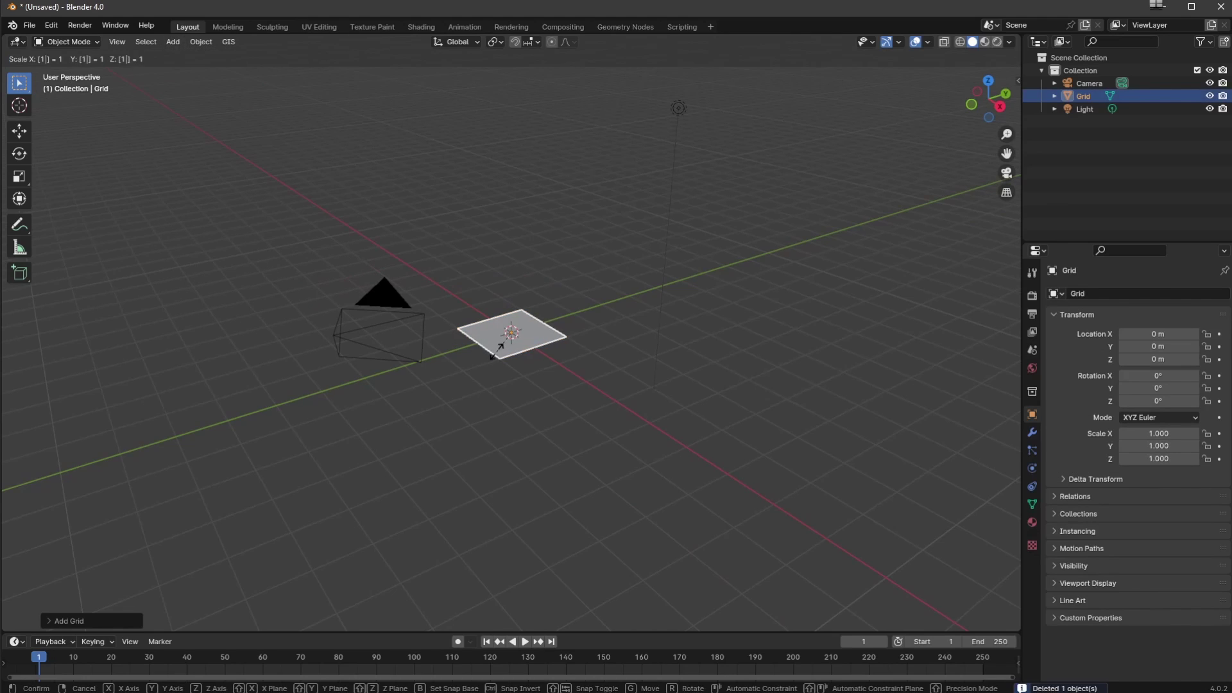
text(10)
key(Return)
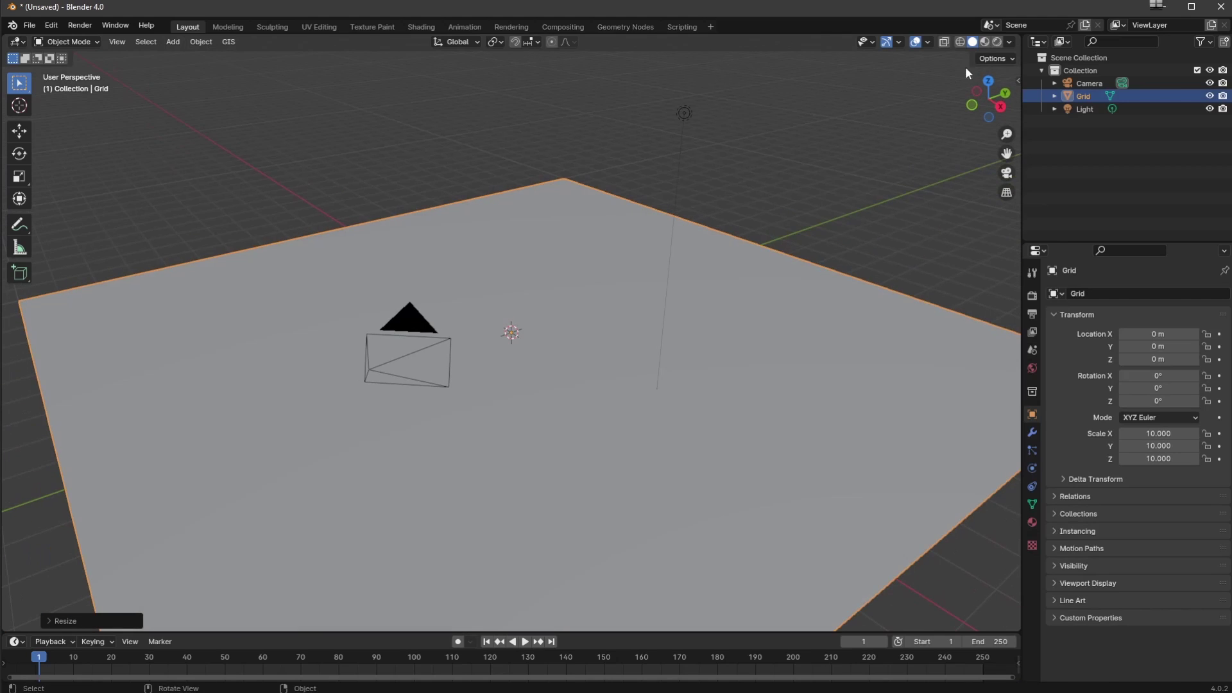
Turn on the Wireframe viewport overlay to show the grid's edges
click(927, 42)
click(848, 258)
click(19, 131)
middle_drag(240, 324, 459, 366)
With File > Link, browse to assets\char\robots\REF_flybot.blend\Collection and select REF_FLYBOT
click(30, 25)
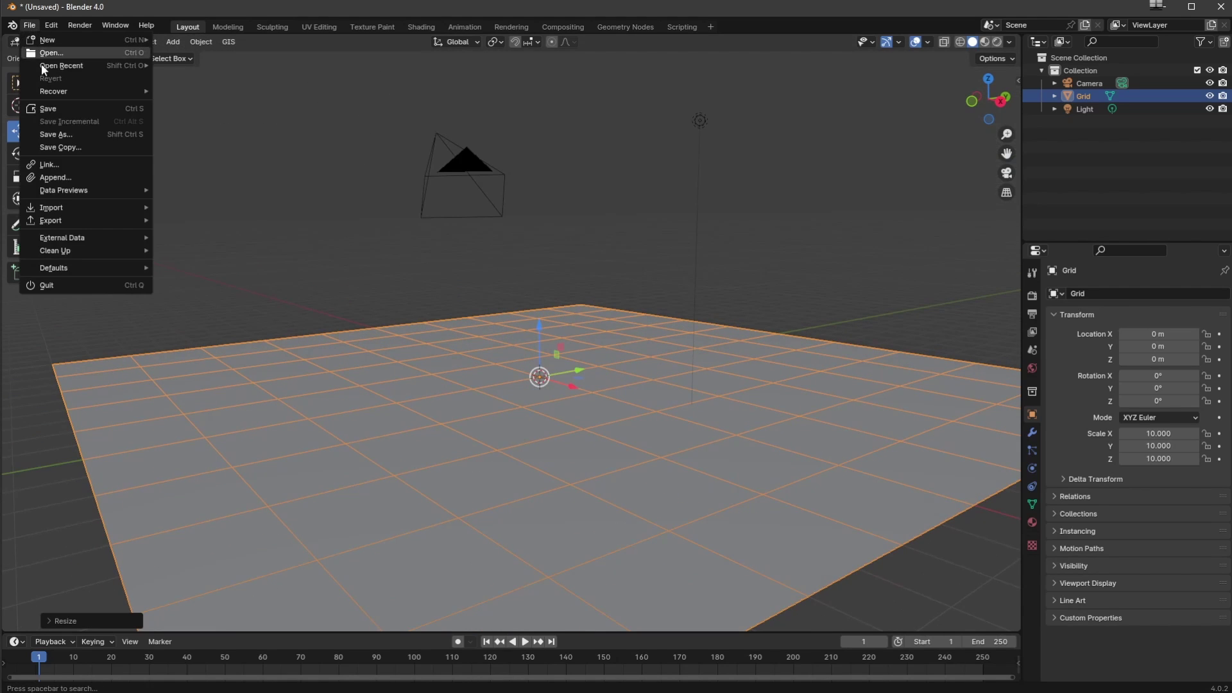
click(46, 164)
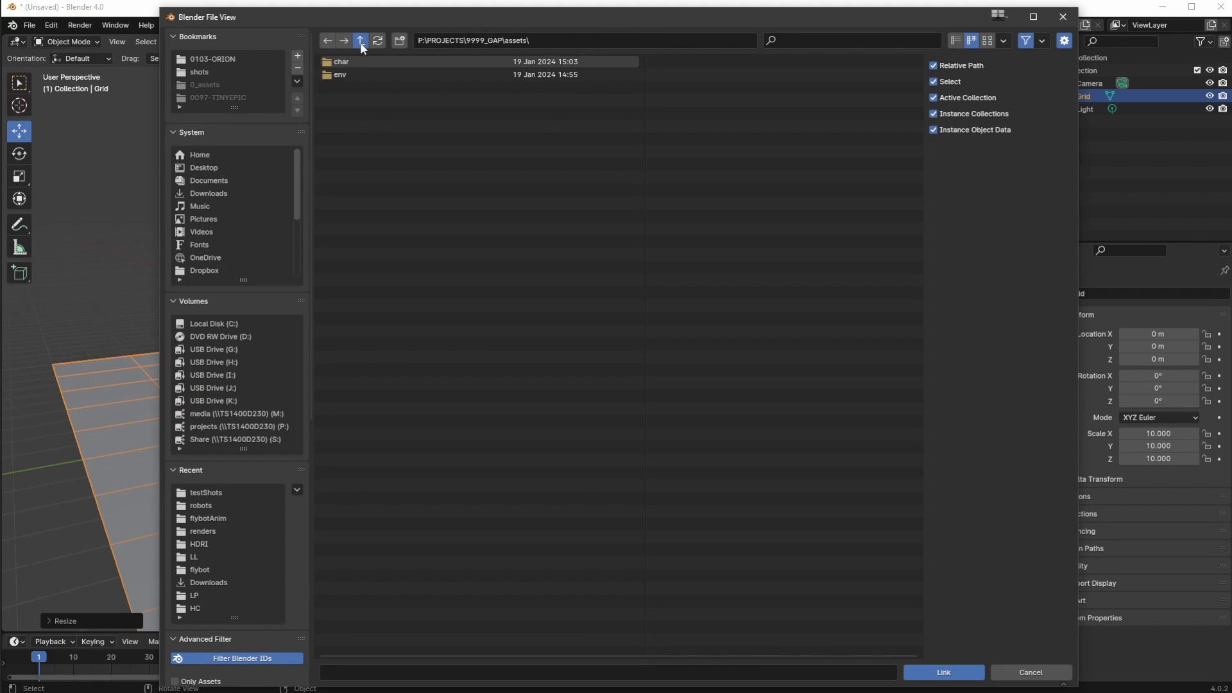
click(360, 40)
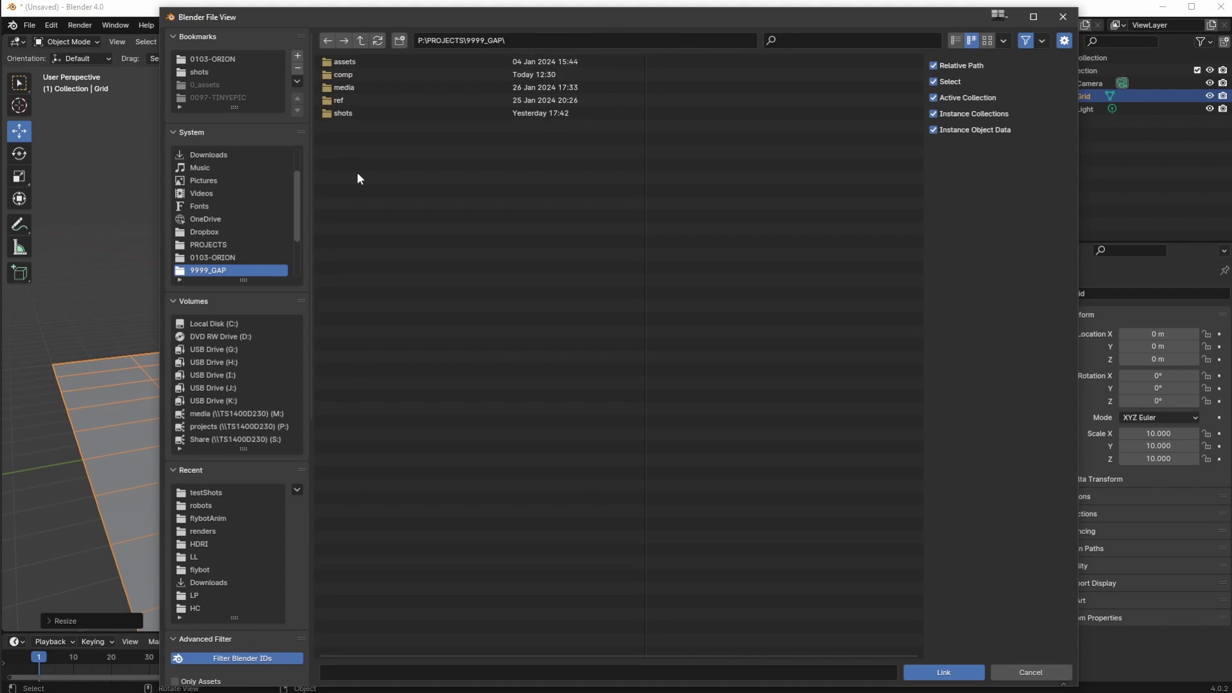
double_click(326, 64)
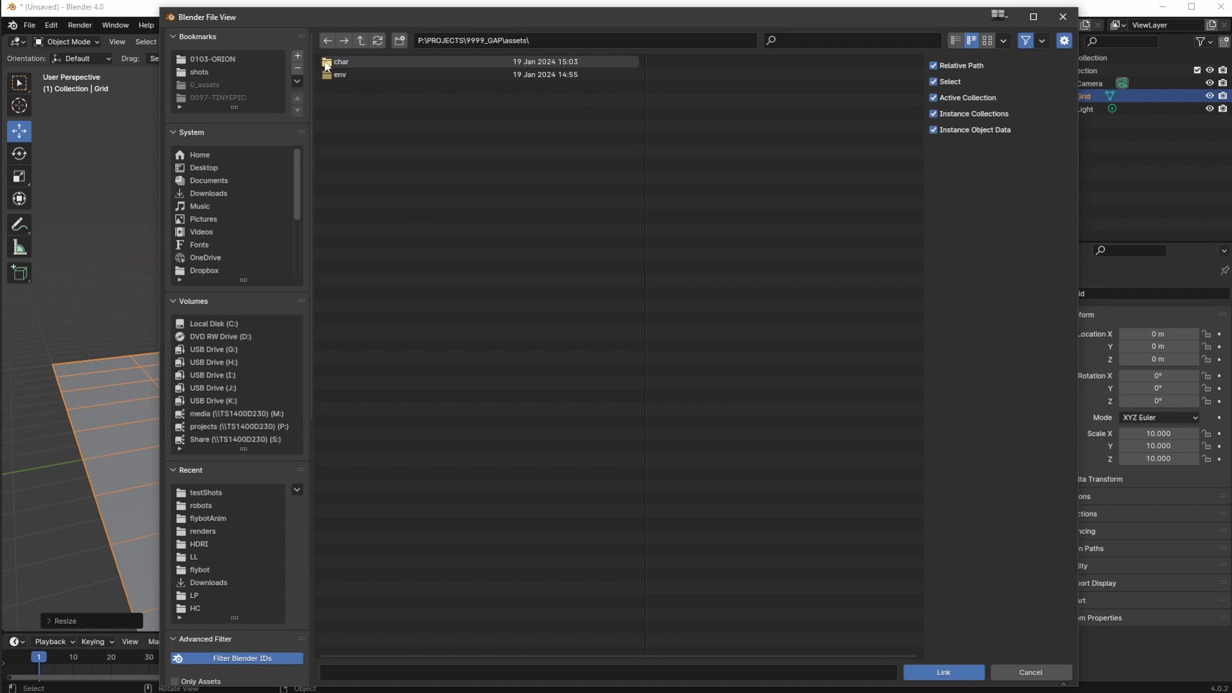
double_click(331, 62)
double_click(323, 87)
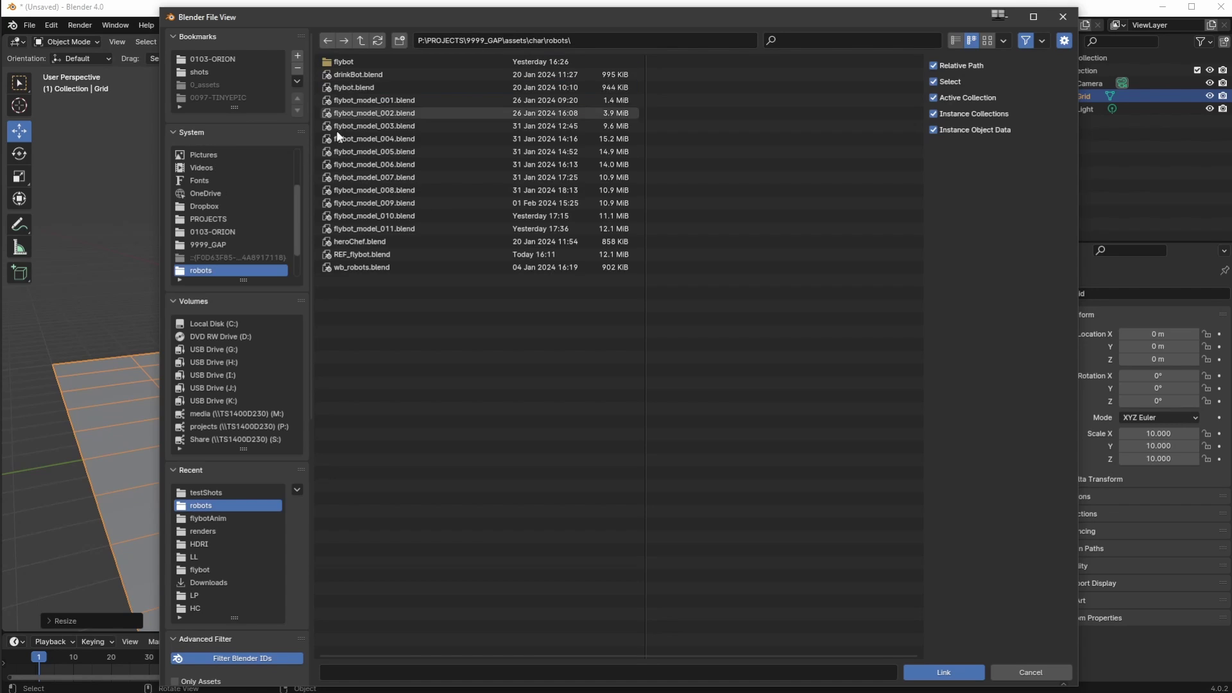
click(340, 253)
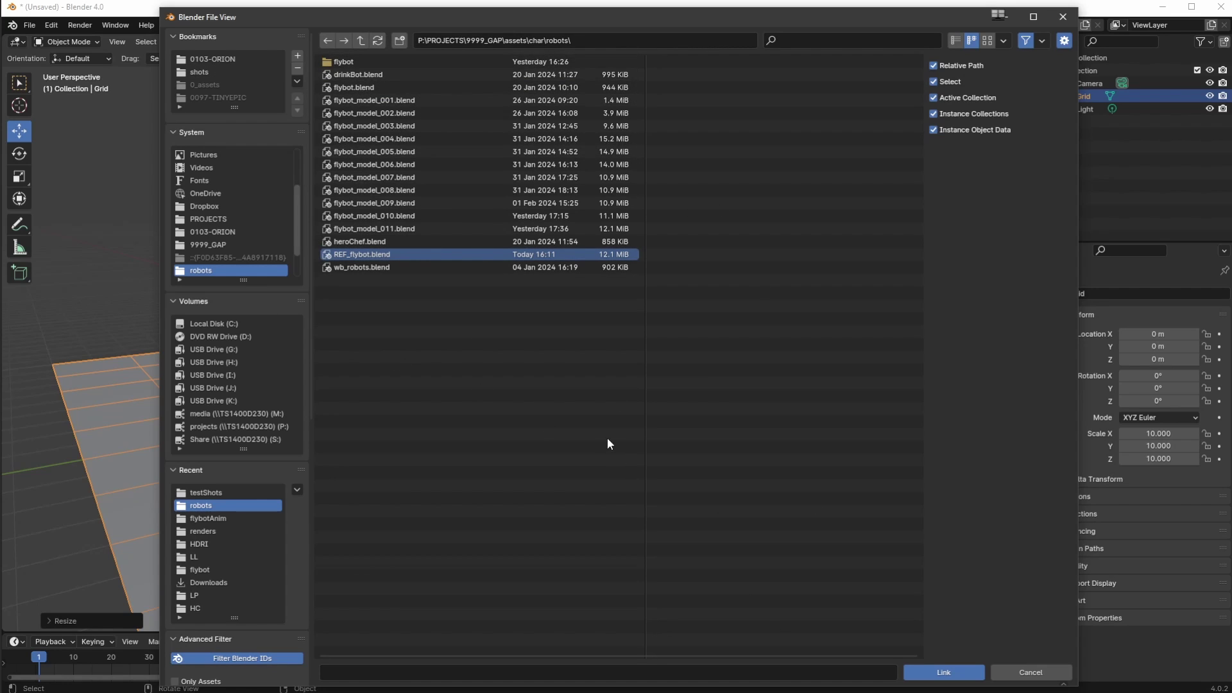
click(943, 679)
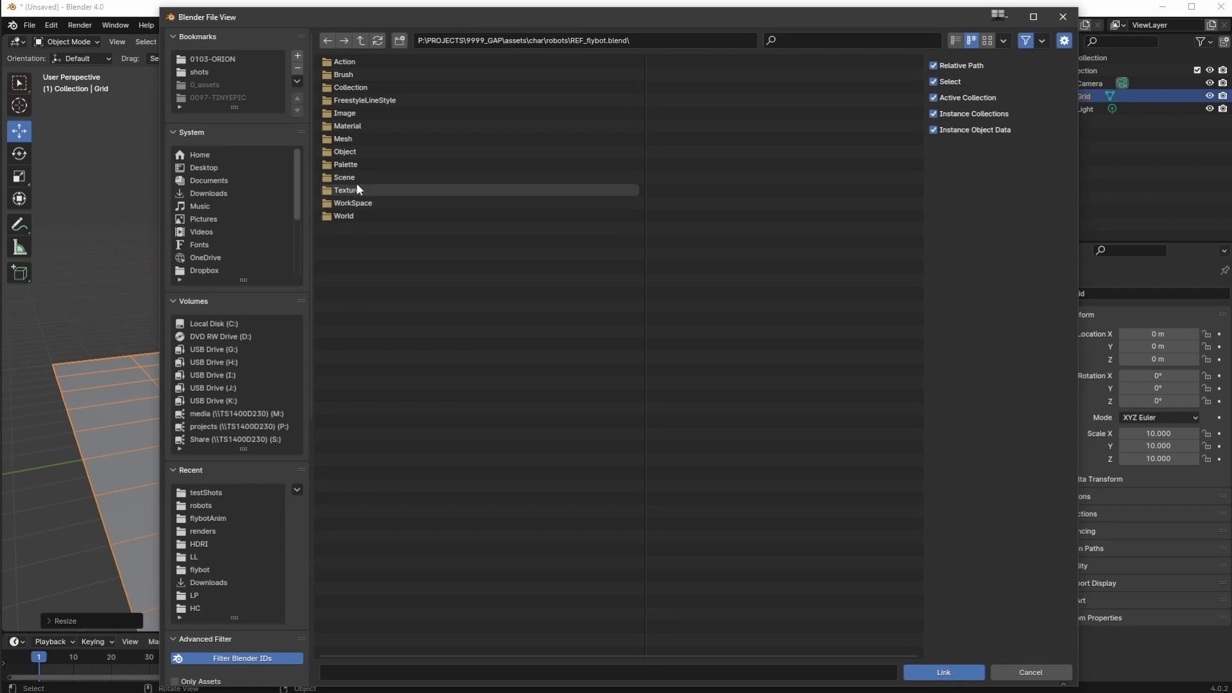
click(337, 88)
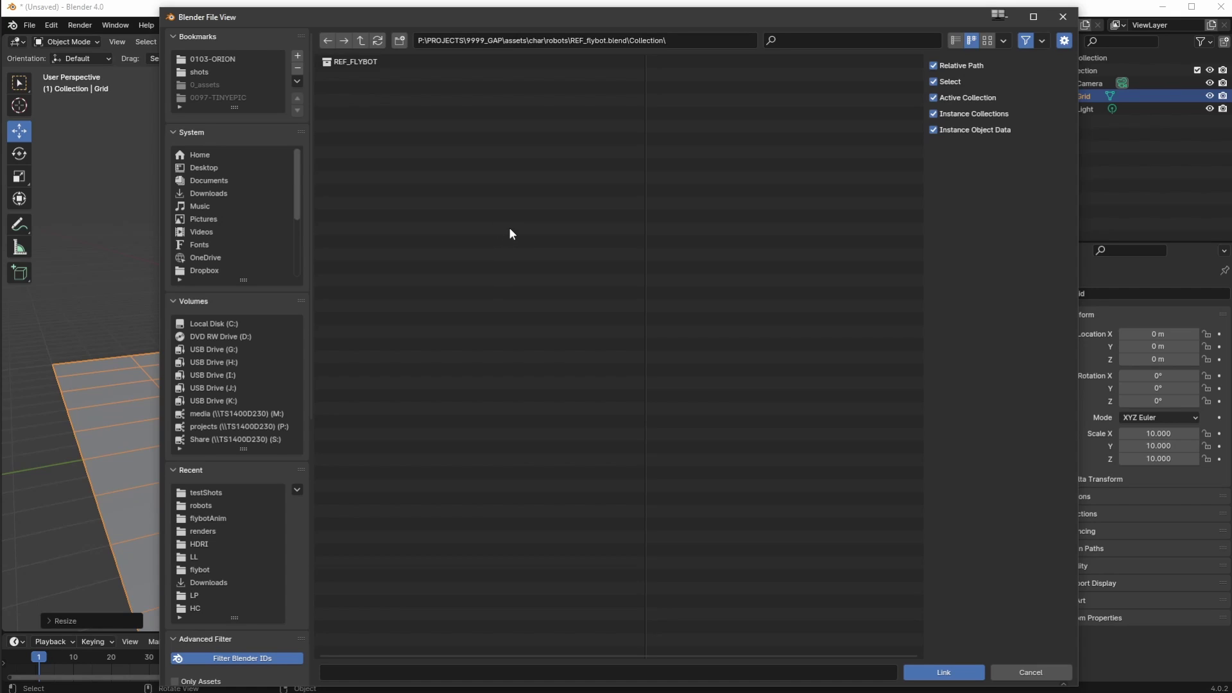
click(335, 62)
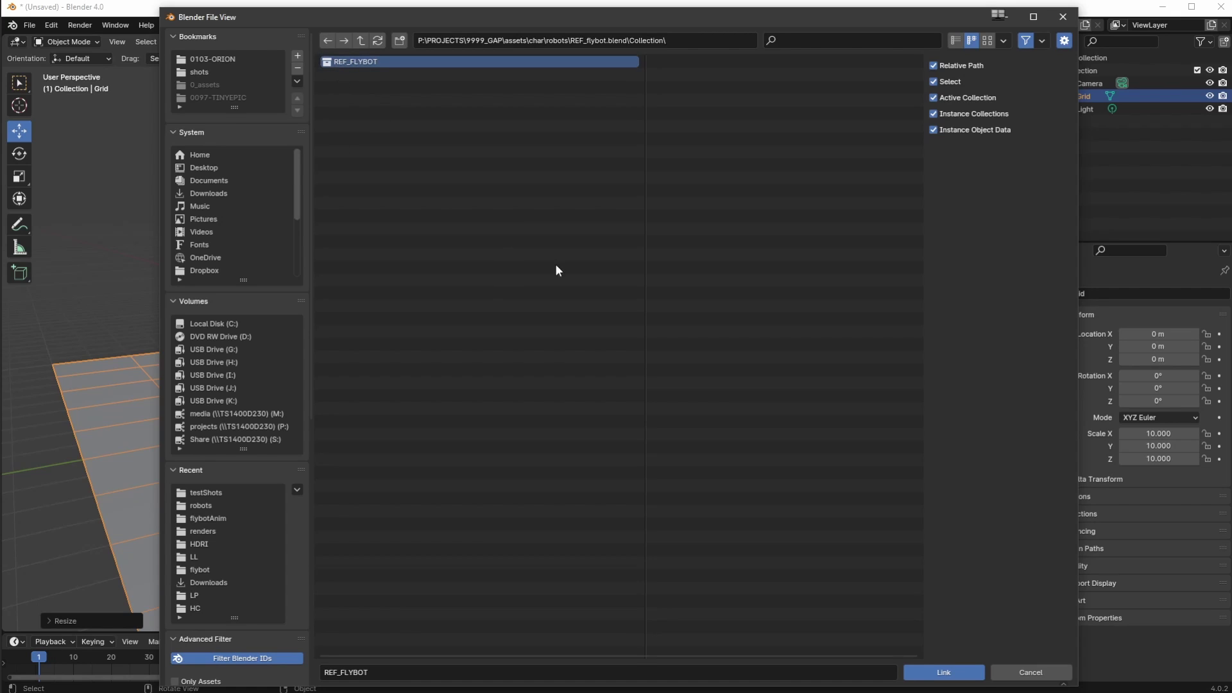
Link REF_FLYBOT into the scene and test raising it along Z, undoing the move
click(933, 676)
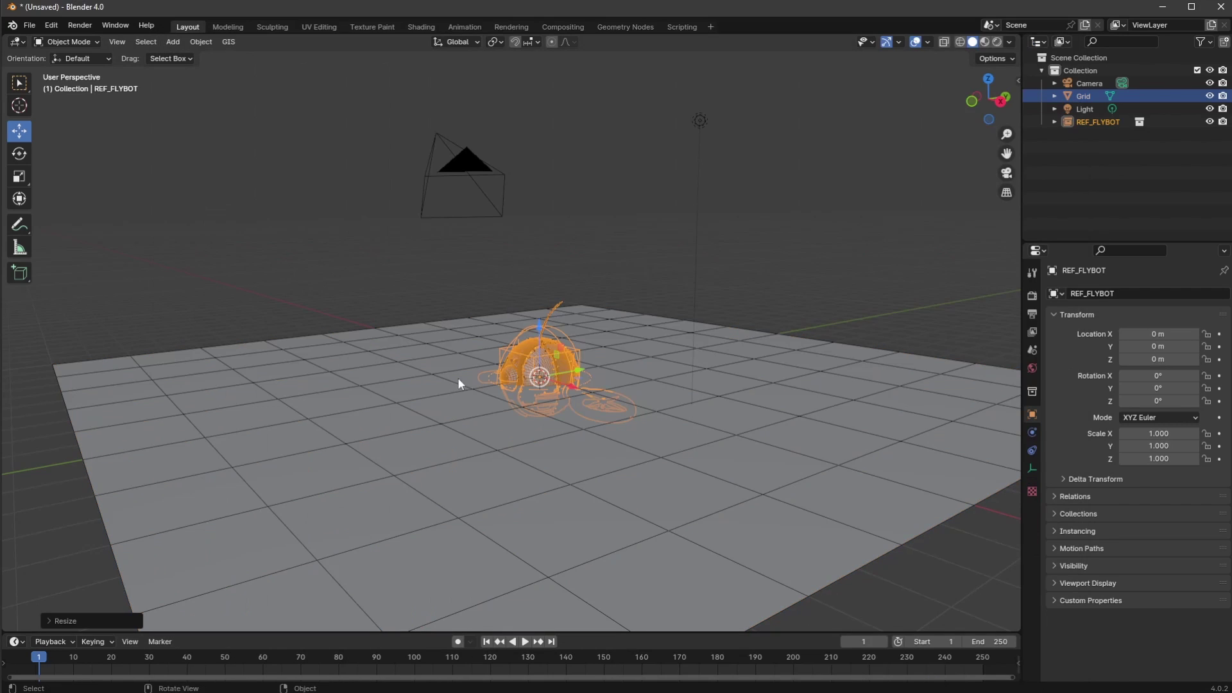
middle_drag(507, 394, 510, 368)
scroll(467, 423, up, 3)
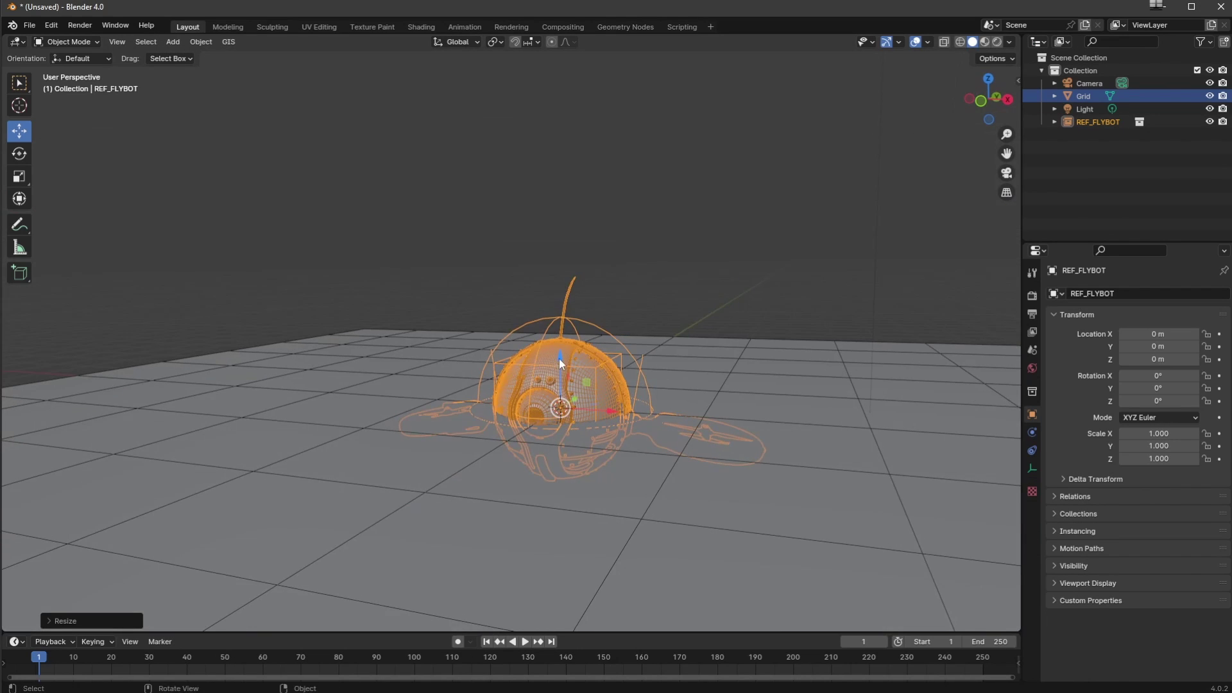
drag(559, 358, 555, 260)
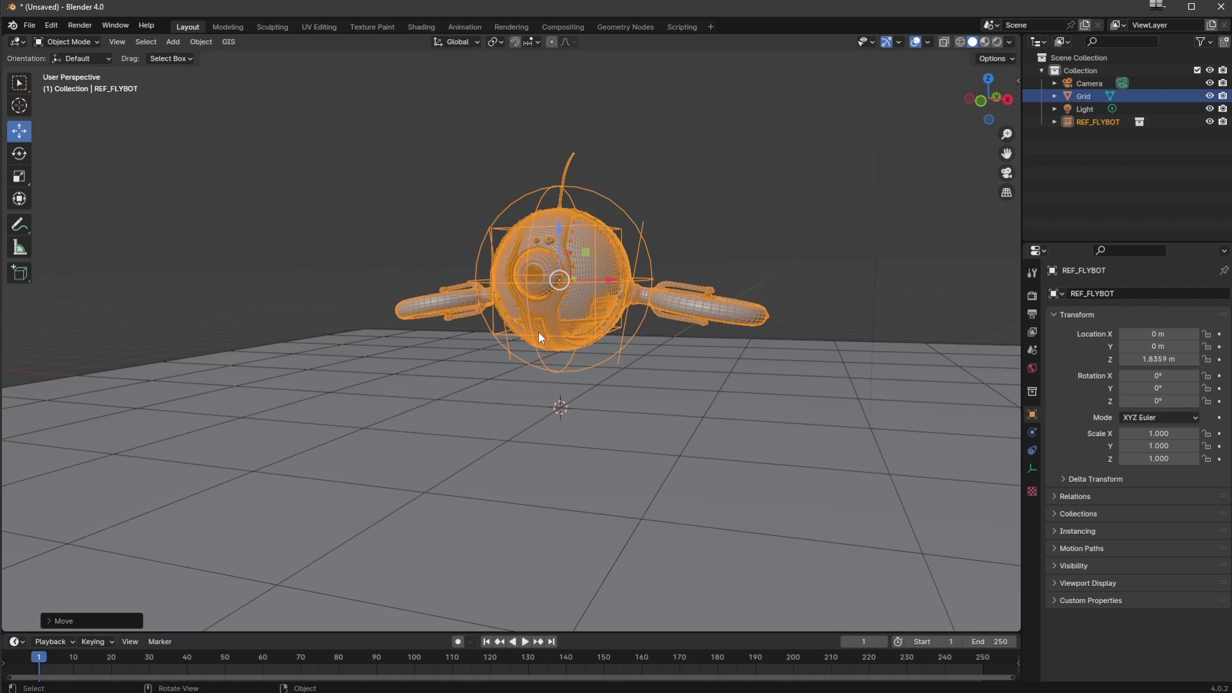
key(ctrl+z)
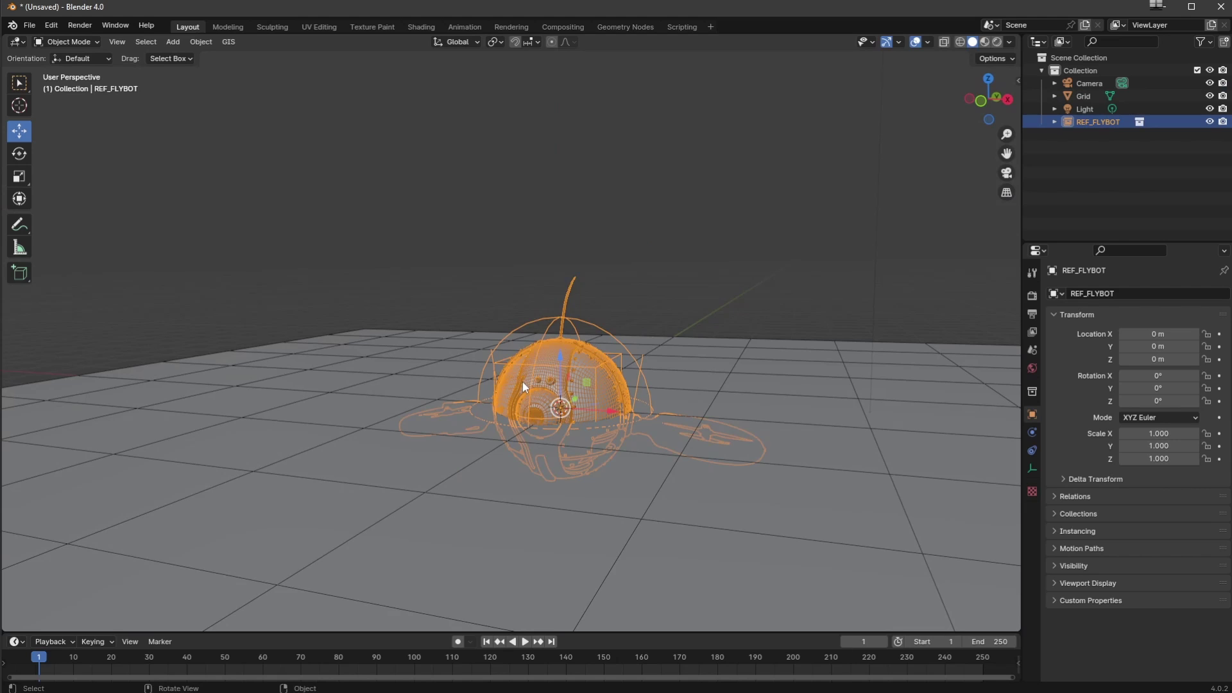
Inspect the linked REF_FLYBOT instance in the viewport and Outliner
mouse_move(322, 382)
middle_down()
mouse_move(295, 383)
mouse_move(357, 409)
mouse_move(305, 348)
mouse_move(329, 390)
middle_up()
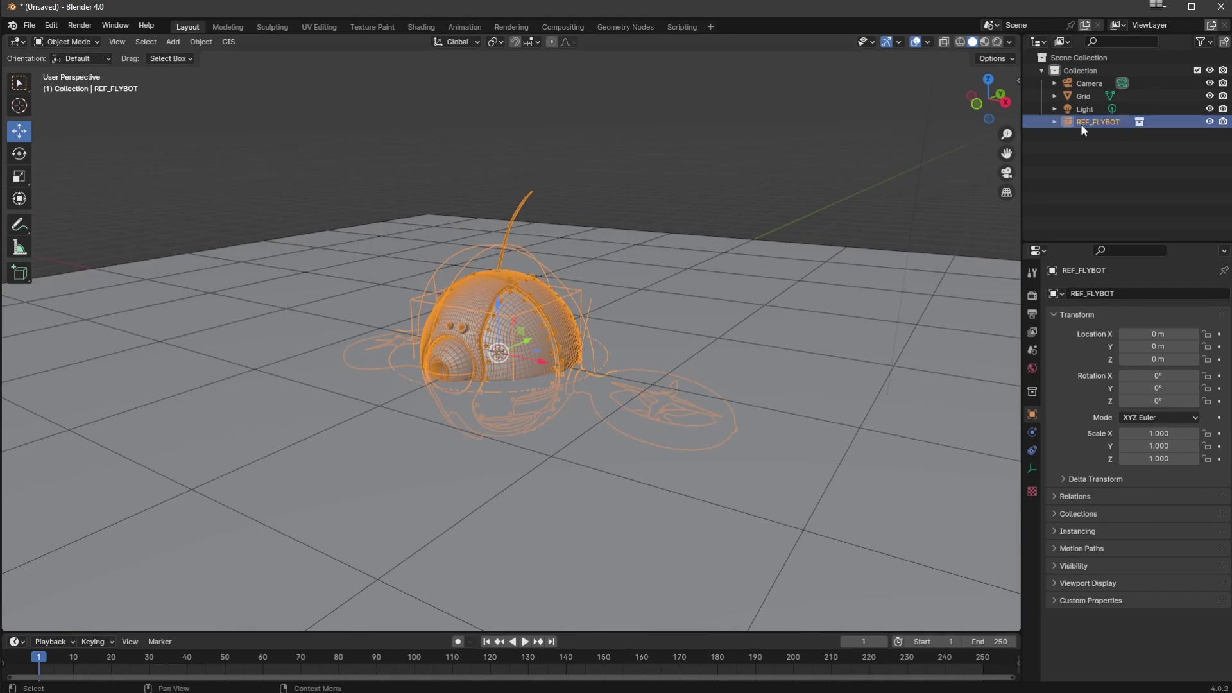
click(1054, 122)
click(1054, 122)
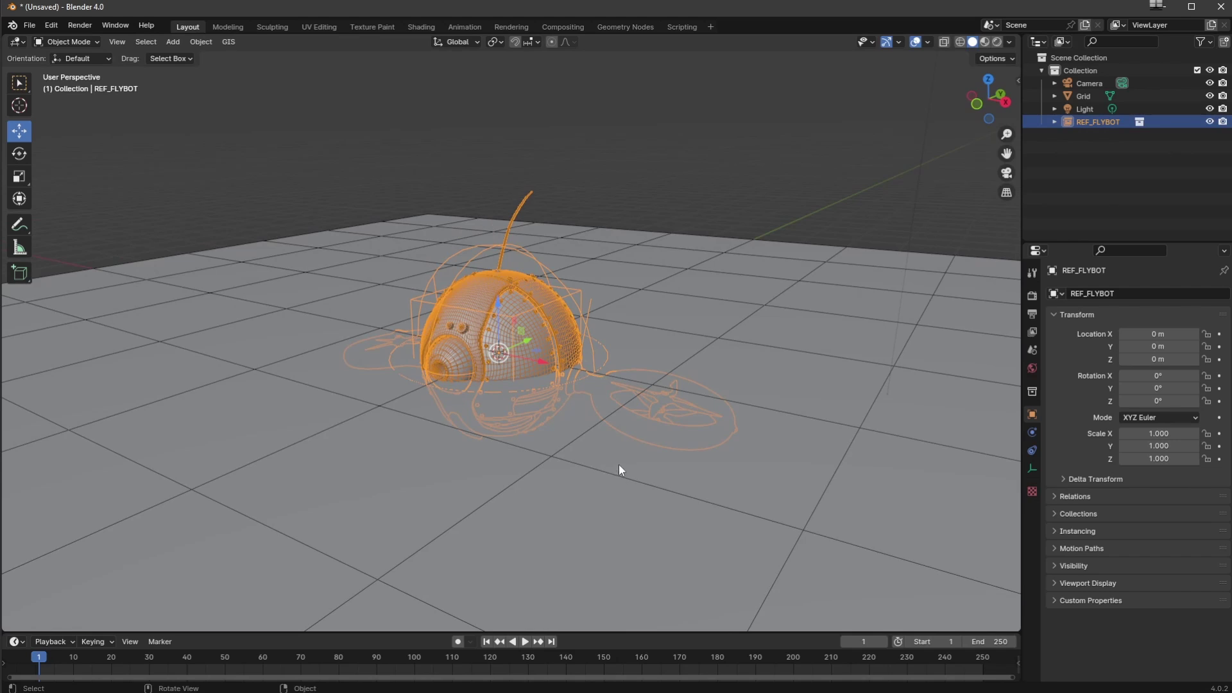
middle_drag(475, 482, 471, 490)
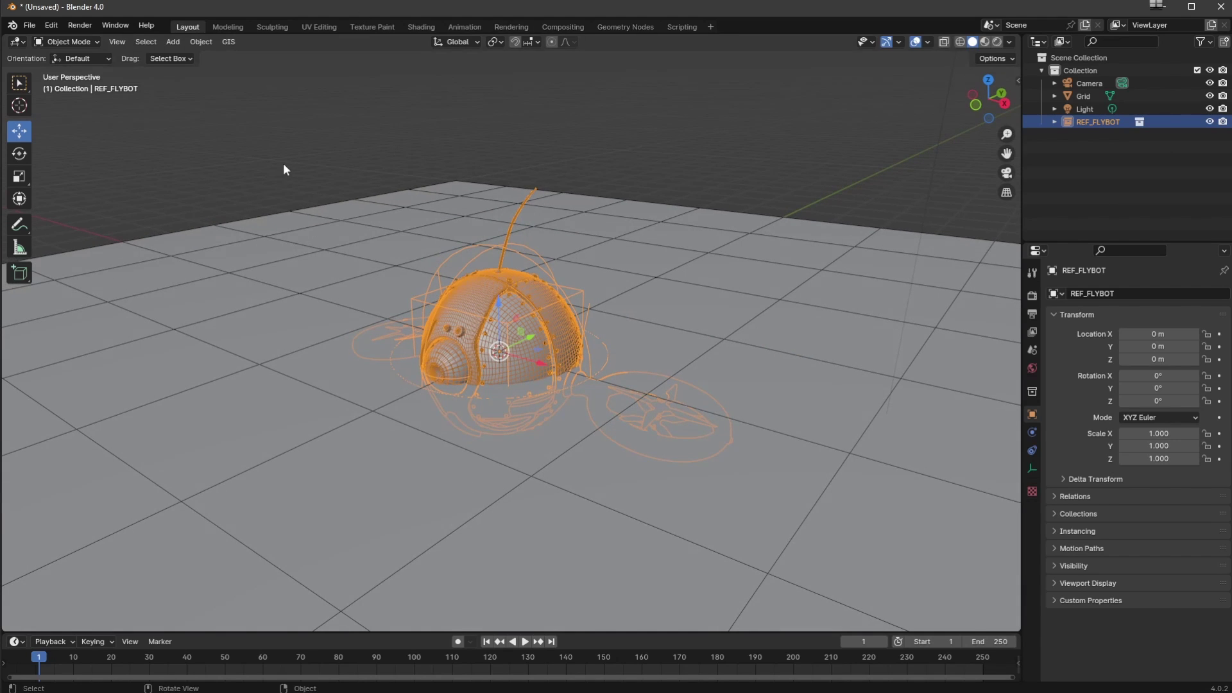
click(29, 25)
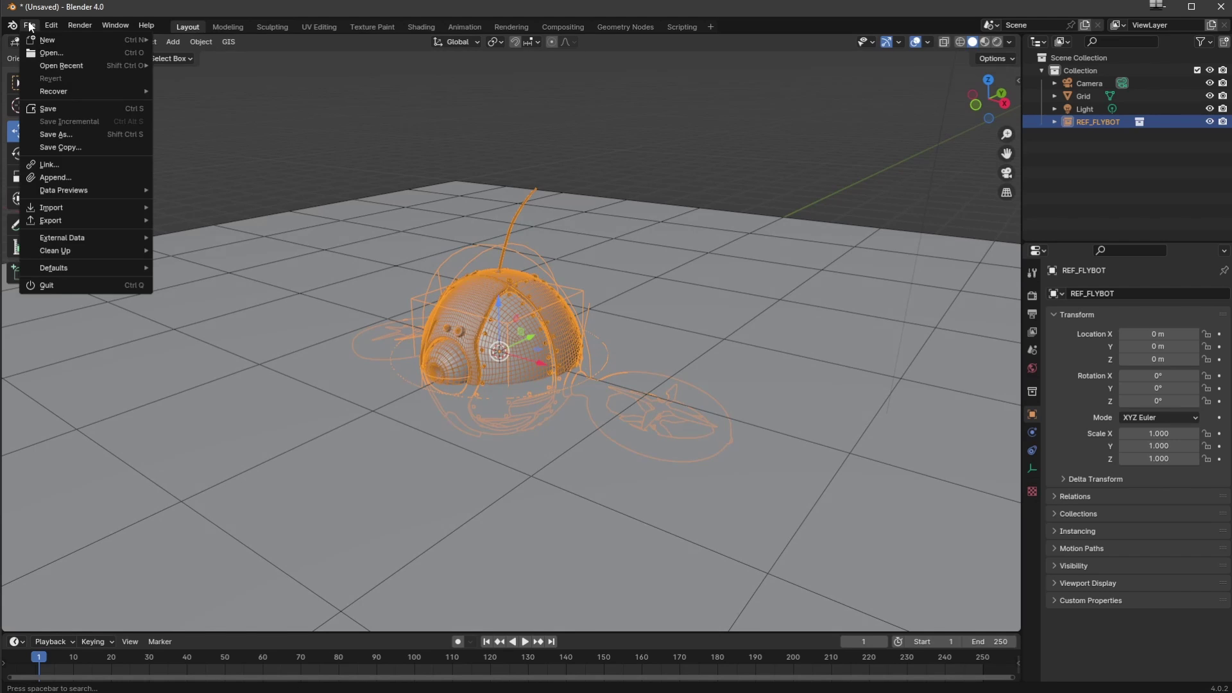
Save As flybot_anim_0003.blend in the 9999_GAP\shots\testShots folder
click(53, 128)
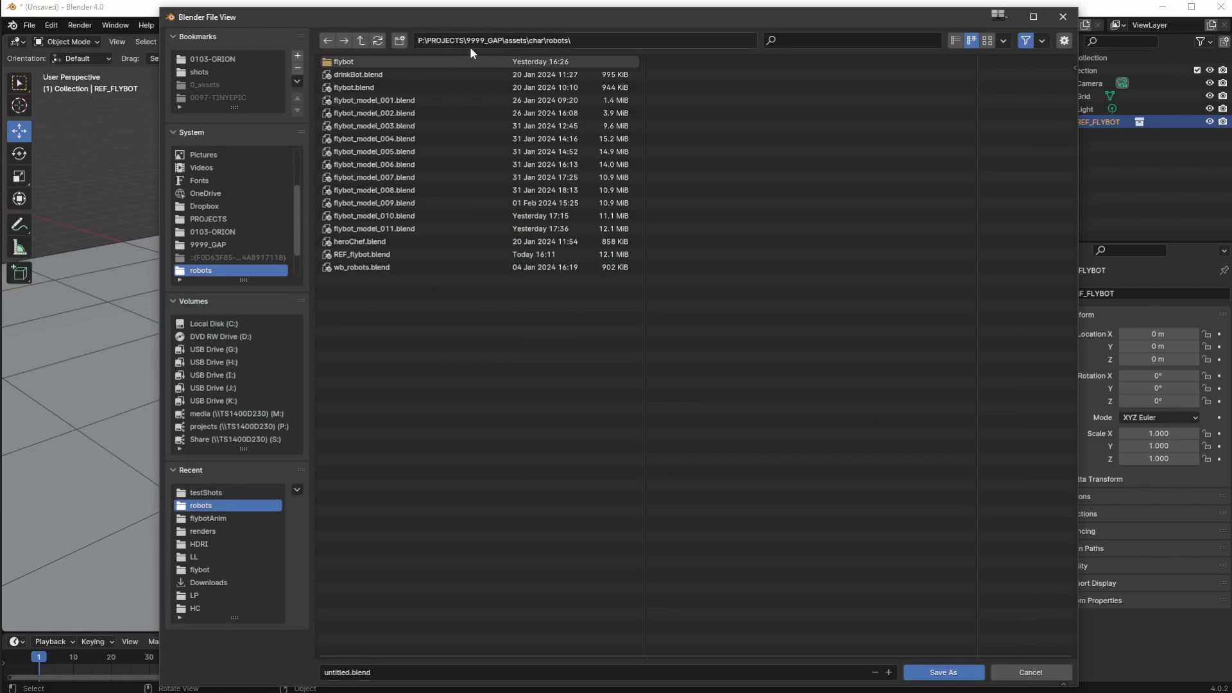
click(361, 40)
click(361, 41)
click(359, 41)
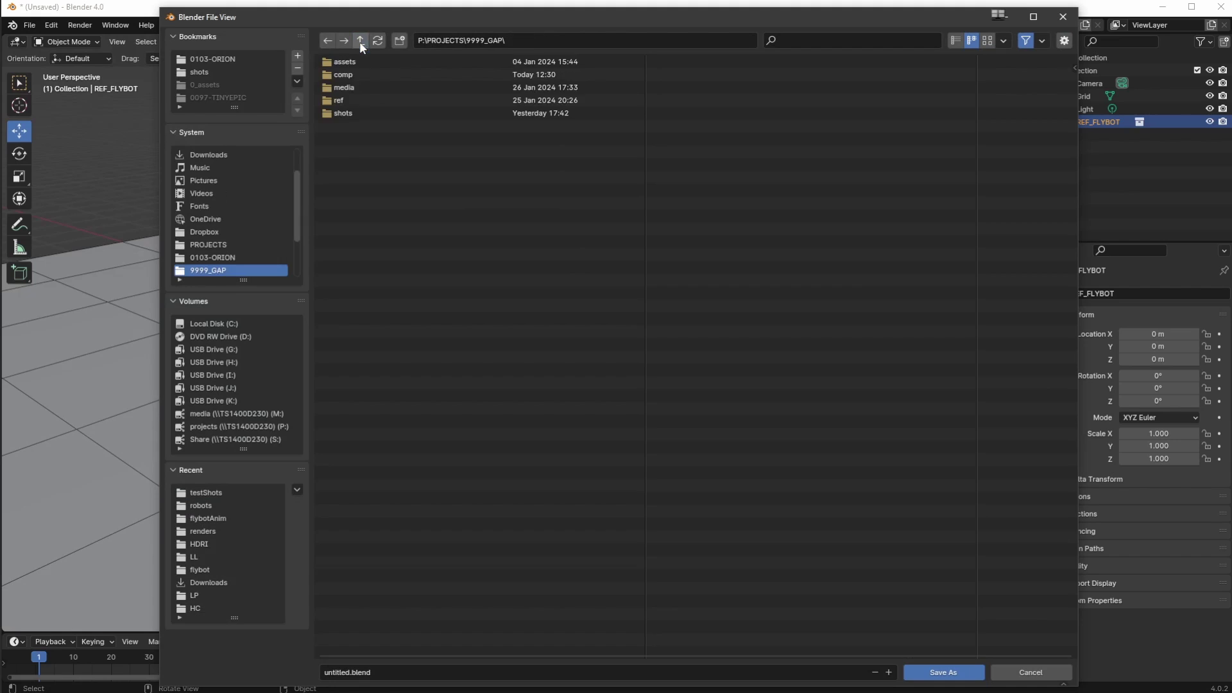
click(334, 114)
double_click(333, 113)
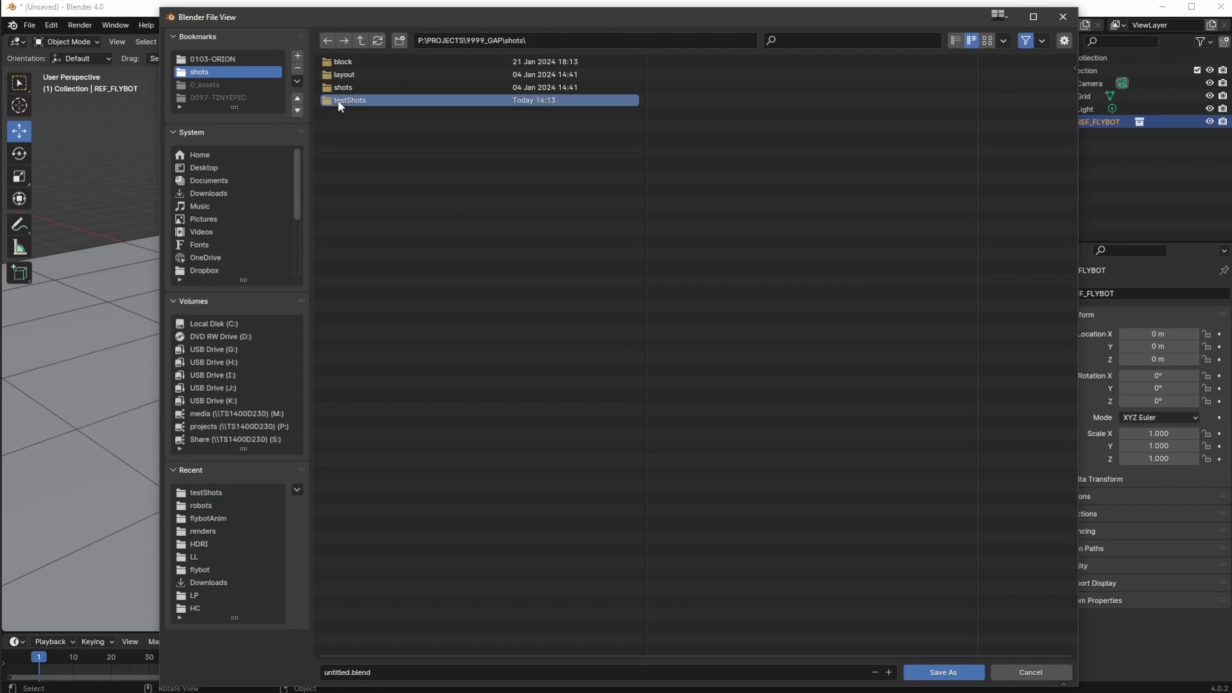
double_click(343, 101)
click(344, 63)
click(964, 677)
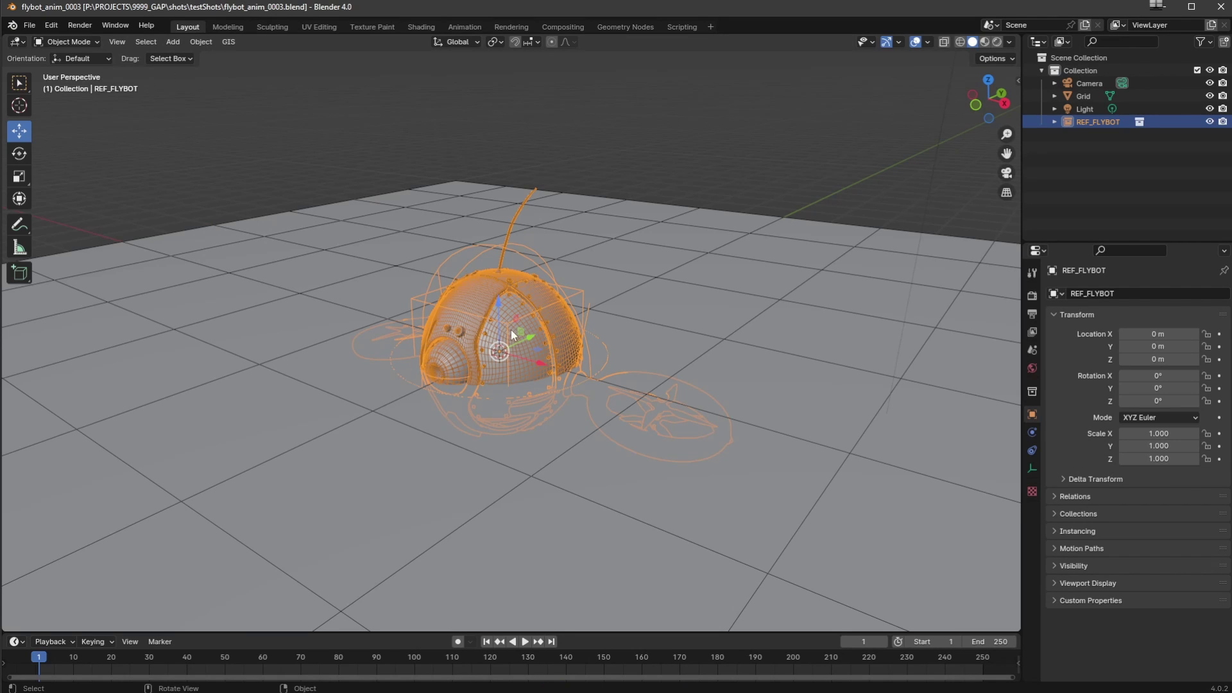
Make REF_FLYBOT a library override via Object > Library Override > Make, then select shell pieces
click(200, 41)
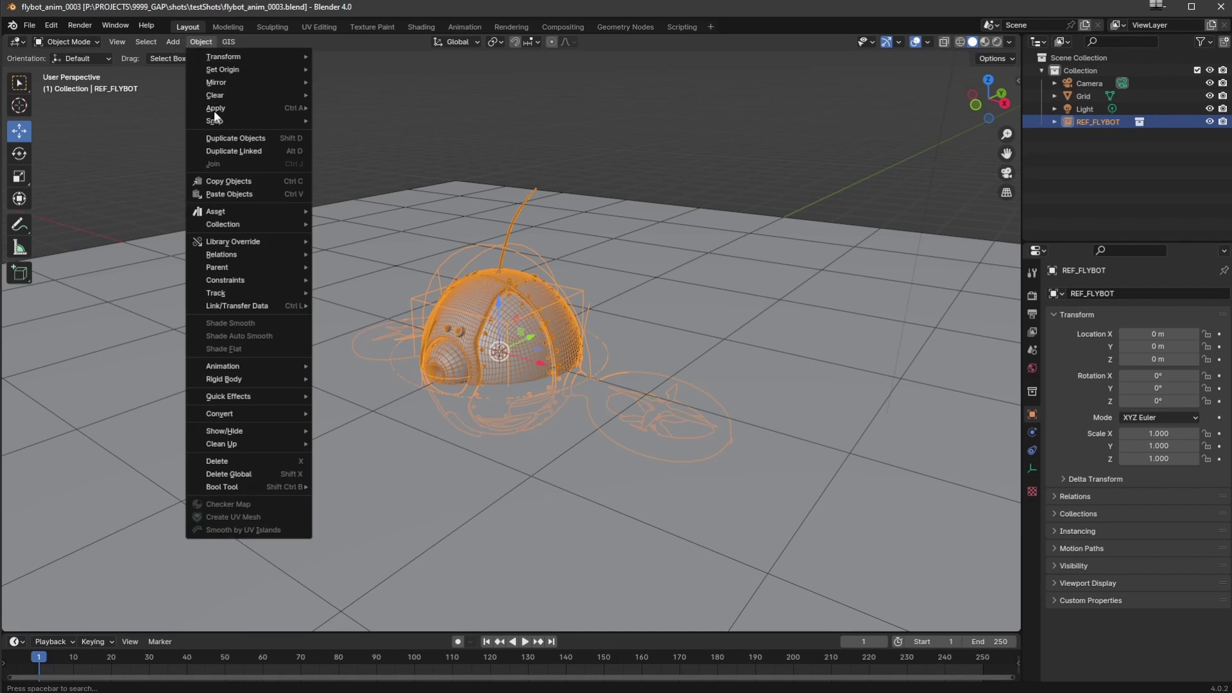
mouse_move(226, 241)
click(332, 244)
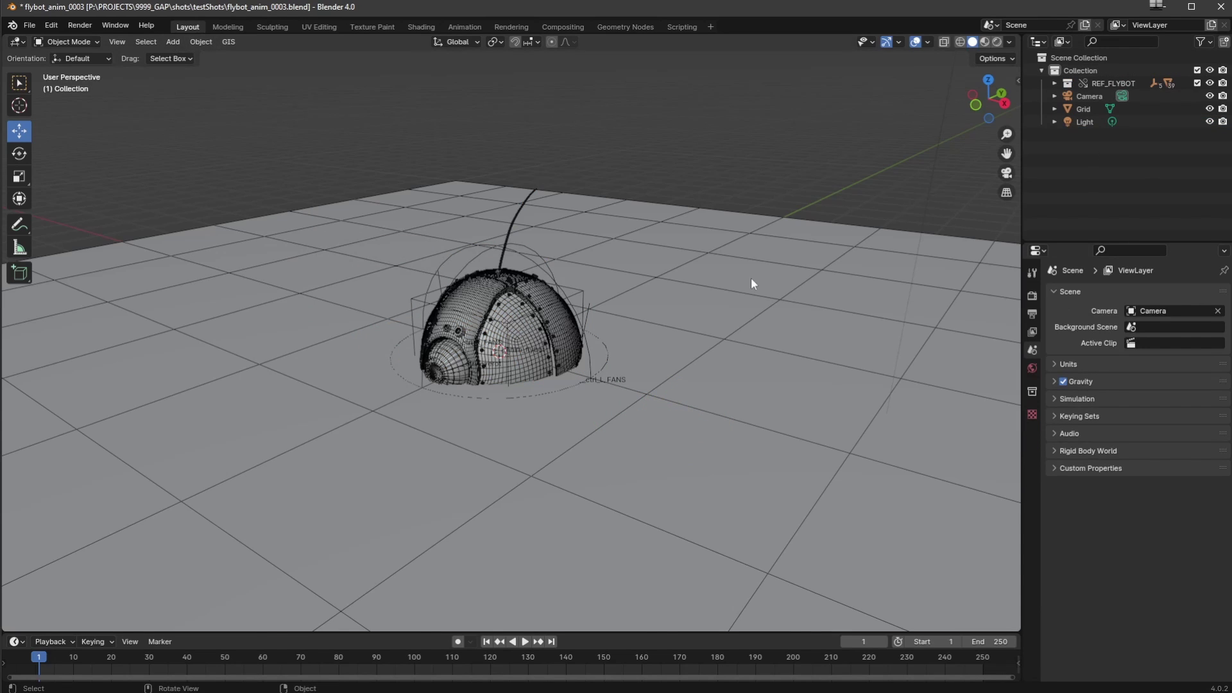
click(537, 348)
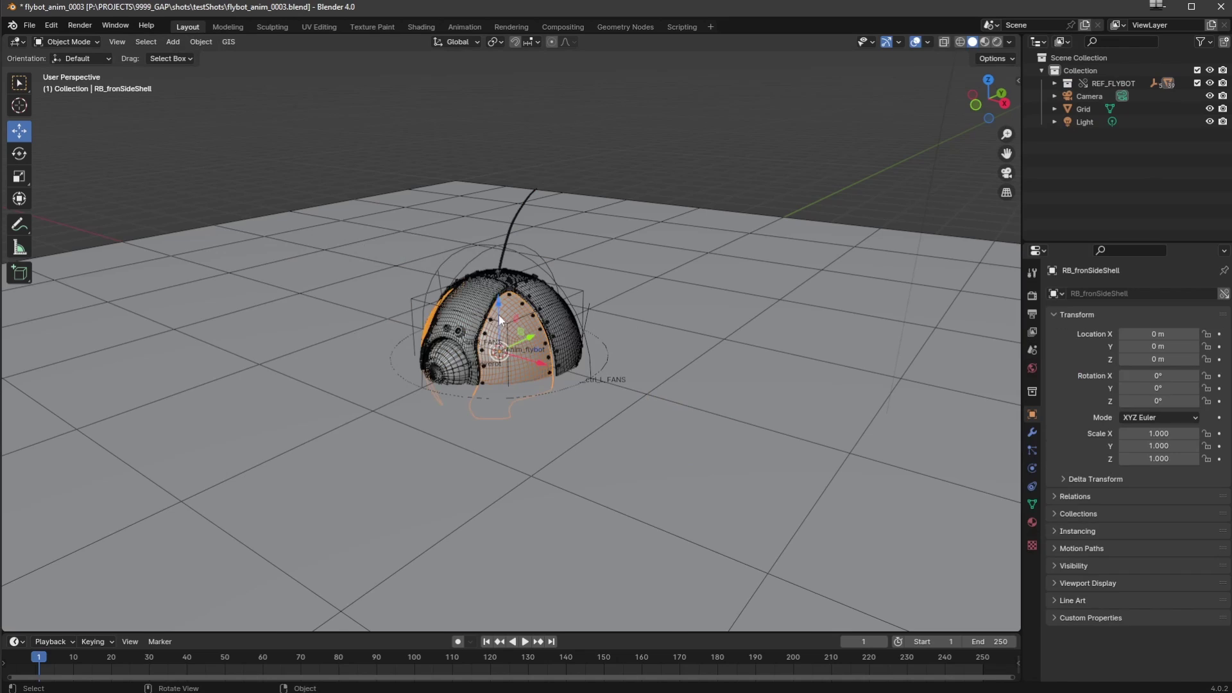
click(502, 370)
click(560, 329)
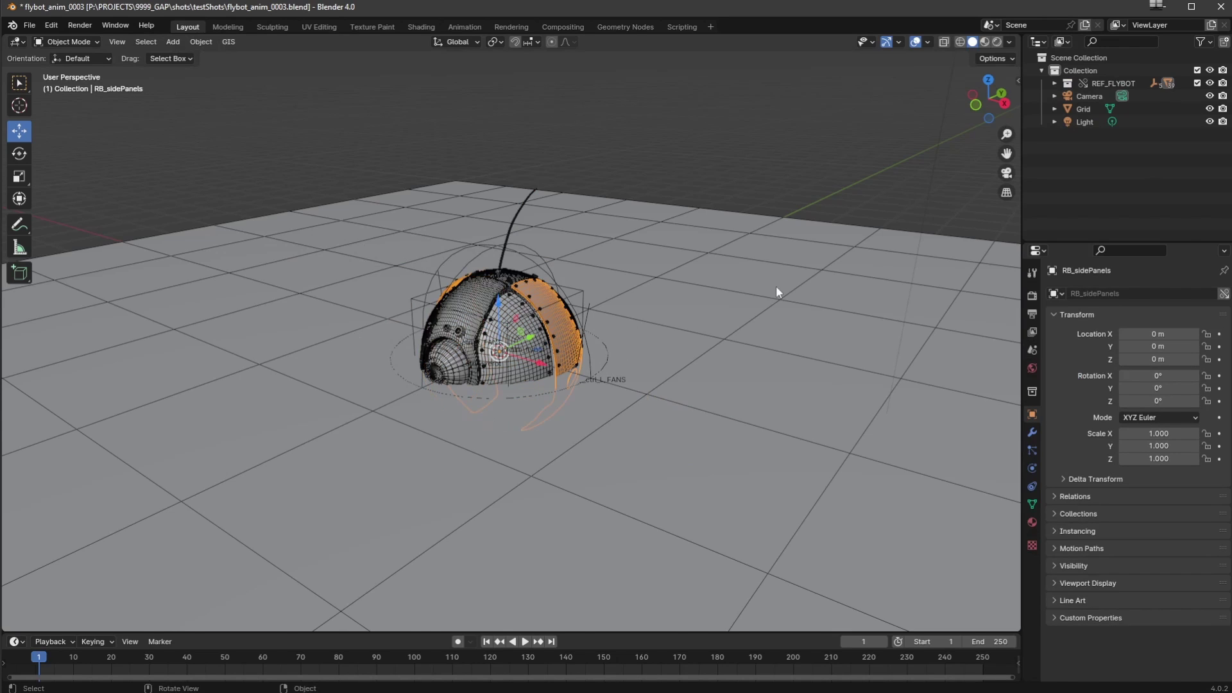
Expand REF_FLYBOT and Anim_flybot in the Outliner and select __ctrl_R_FANS and MAIN_BITS
click(1054, 83)
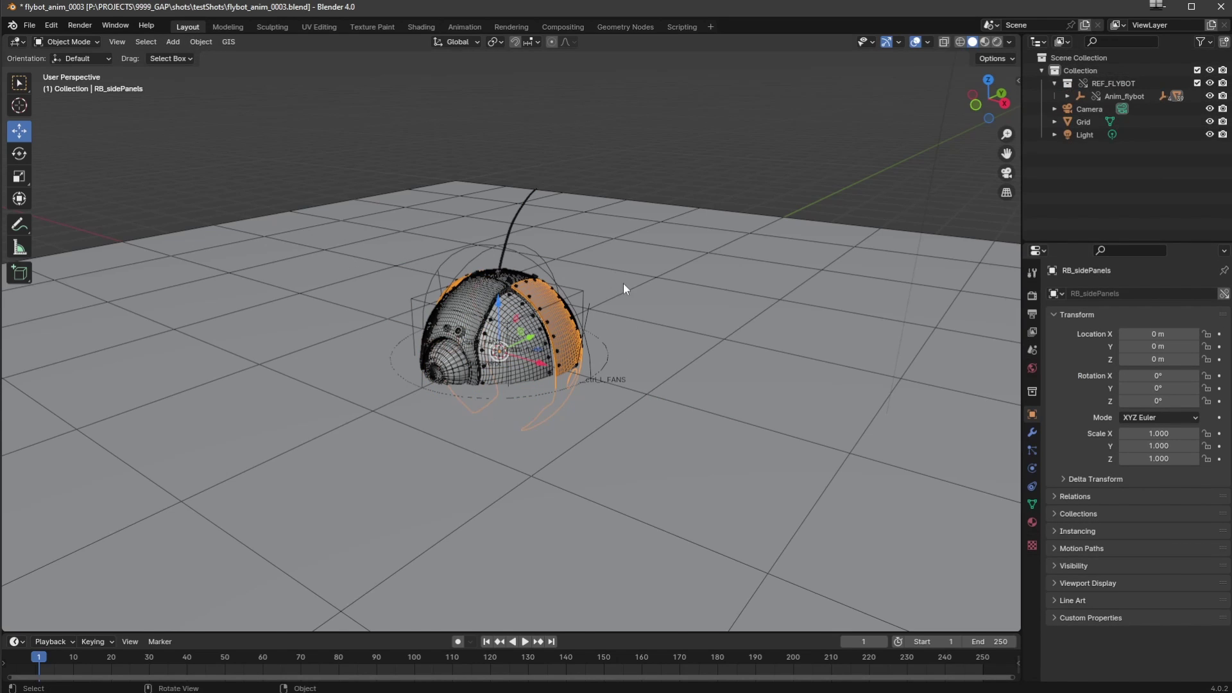
click(1067, 97)
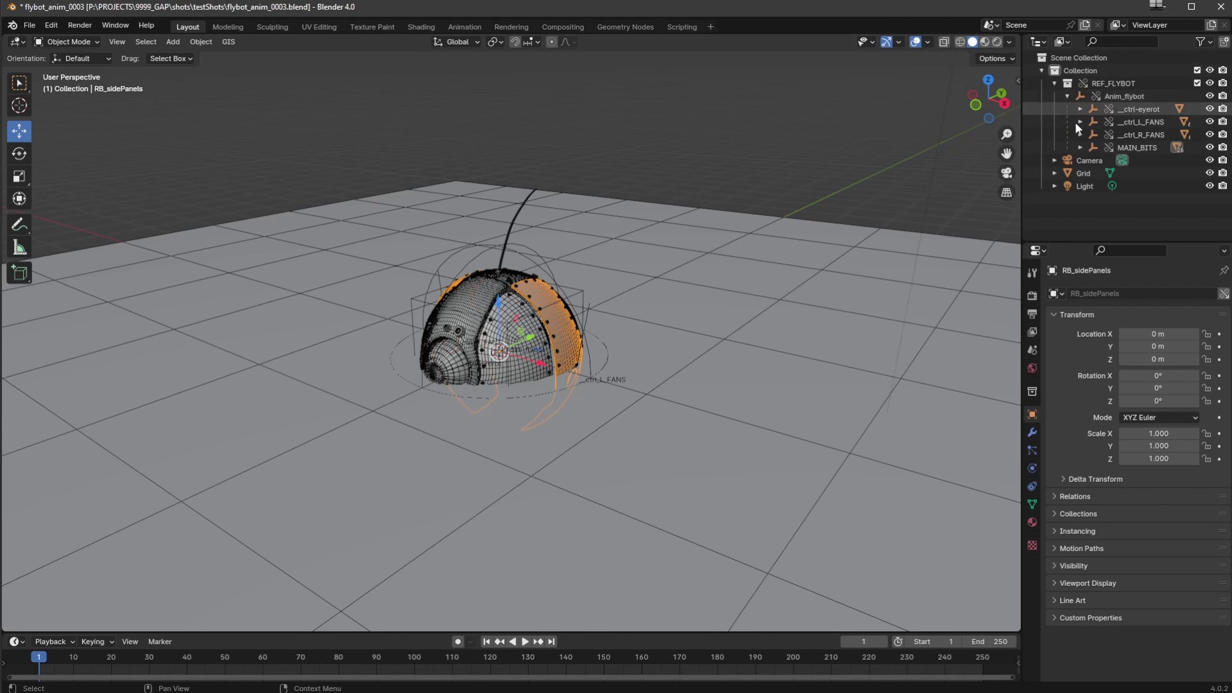
click(1129, 108)
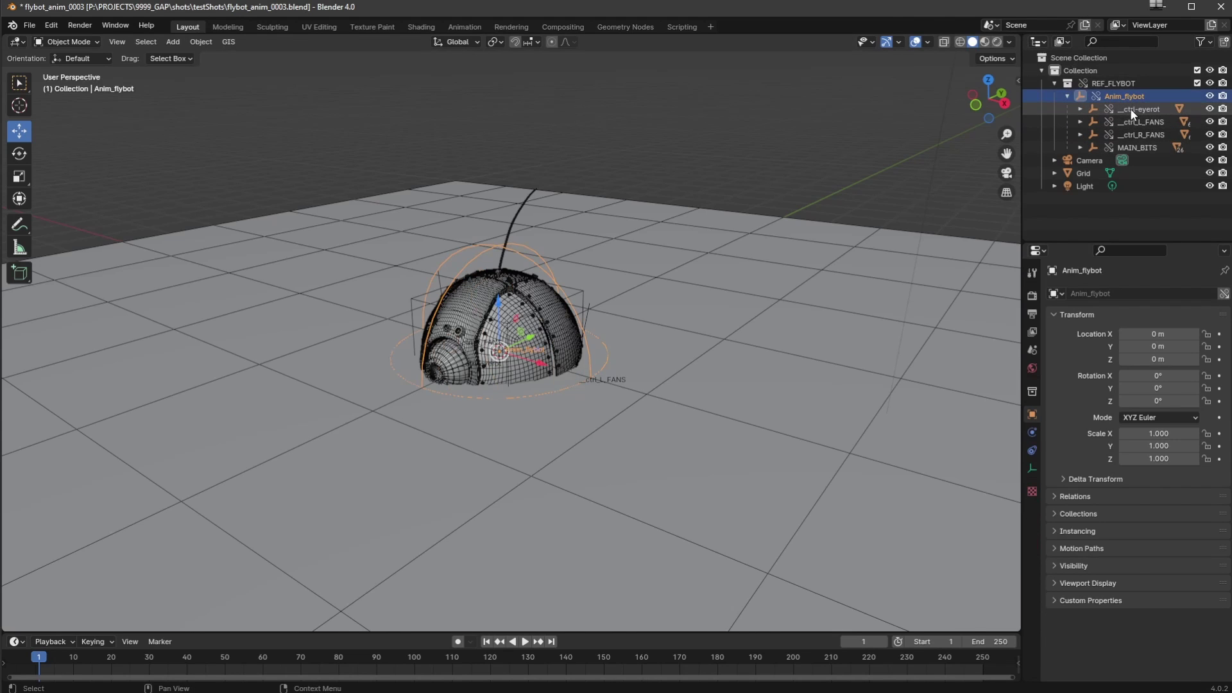
click(1132, 147)
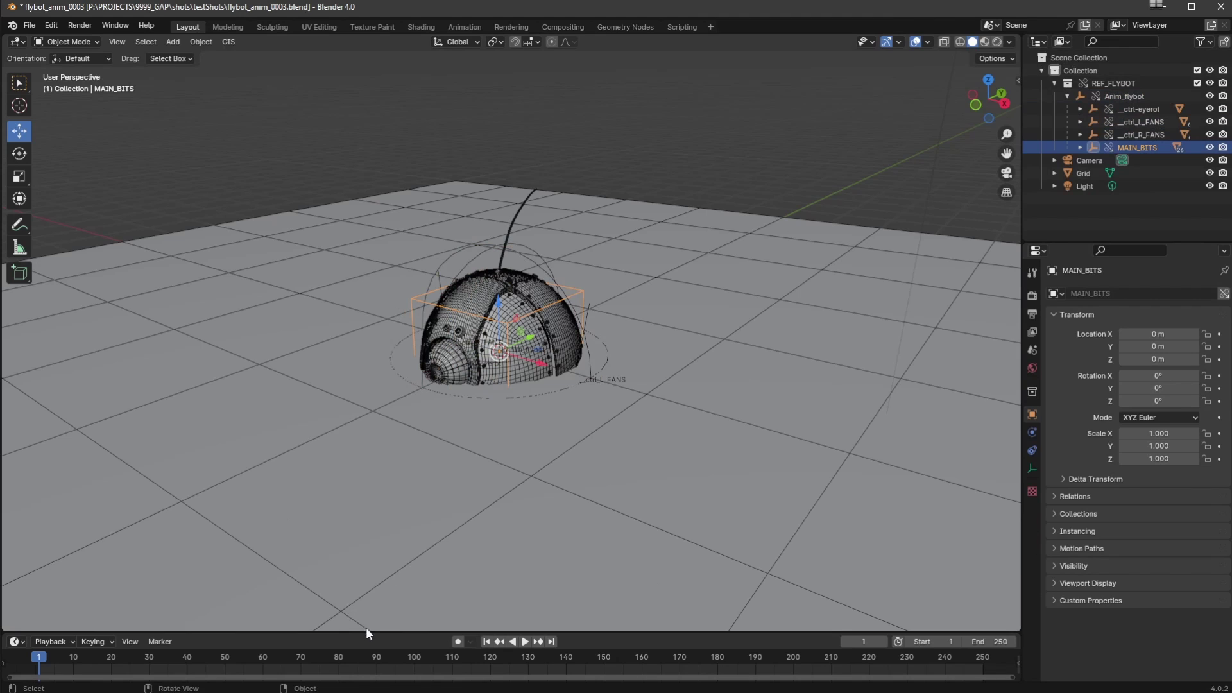
Switch to the Animation workspace and set the bottom editor to the Graph Editor
click(464, 27)
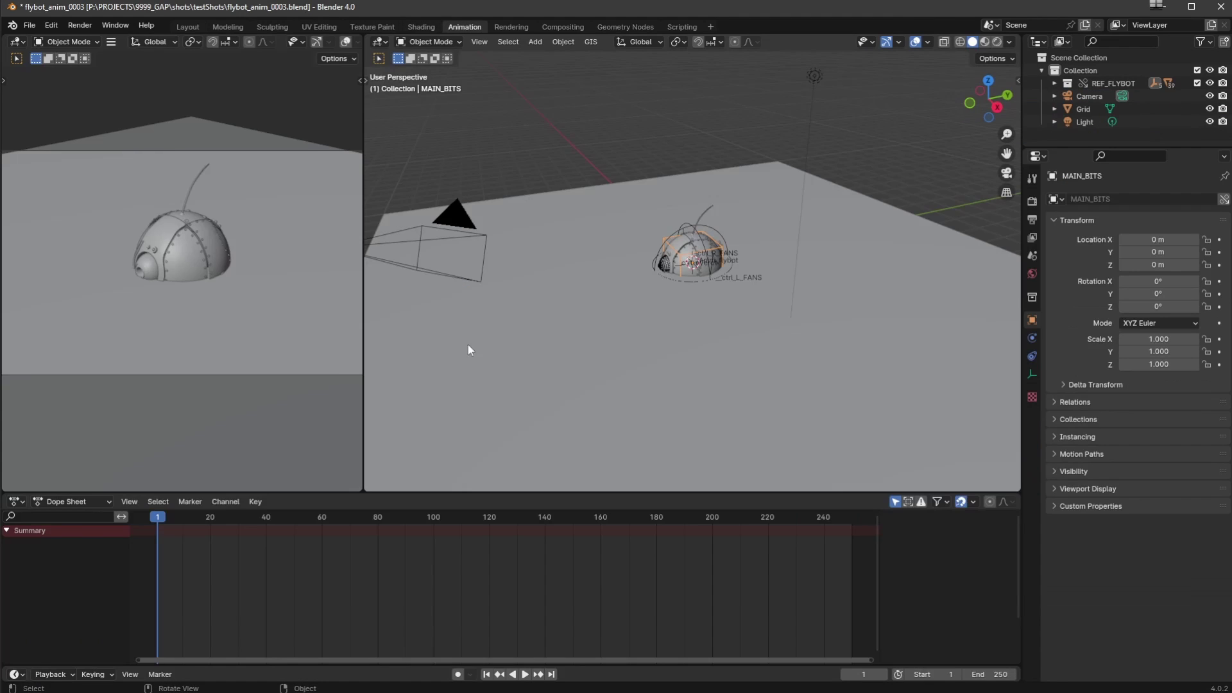
click(15, 501)
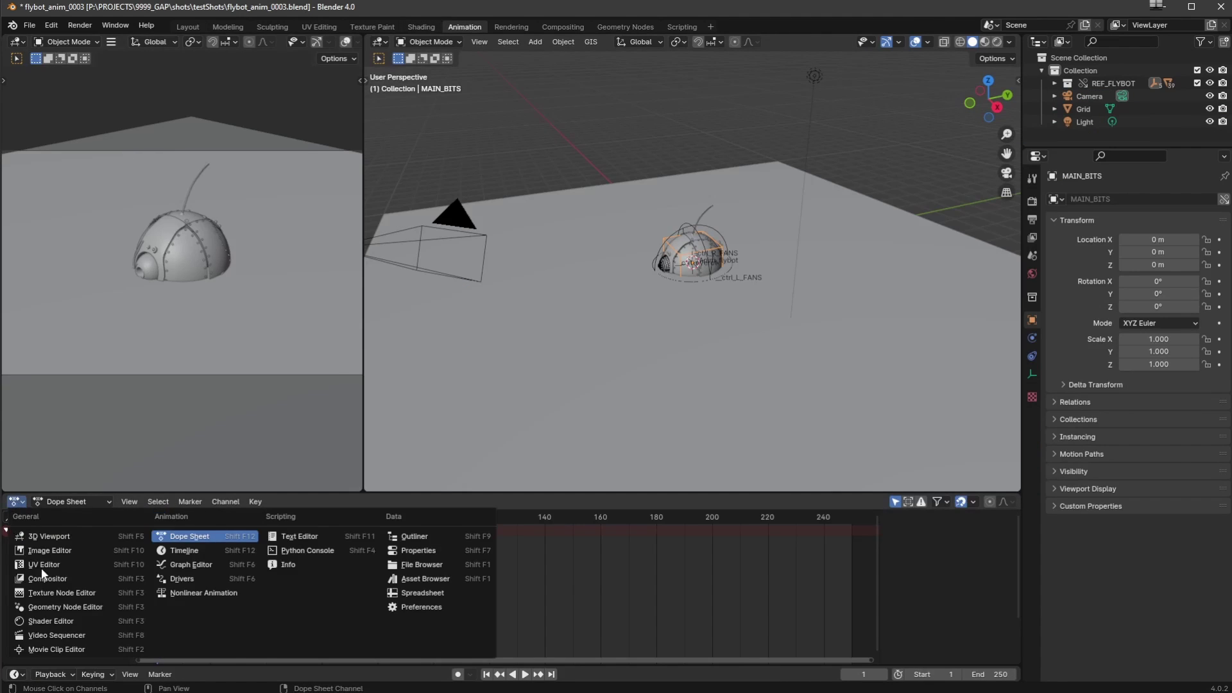
click(177, 565)
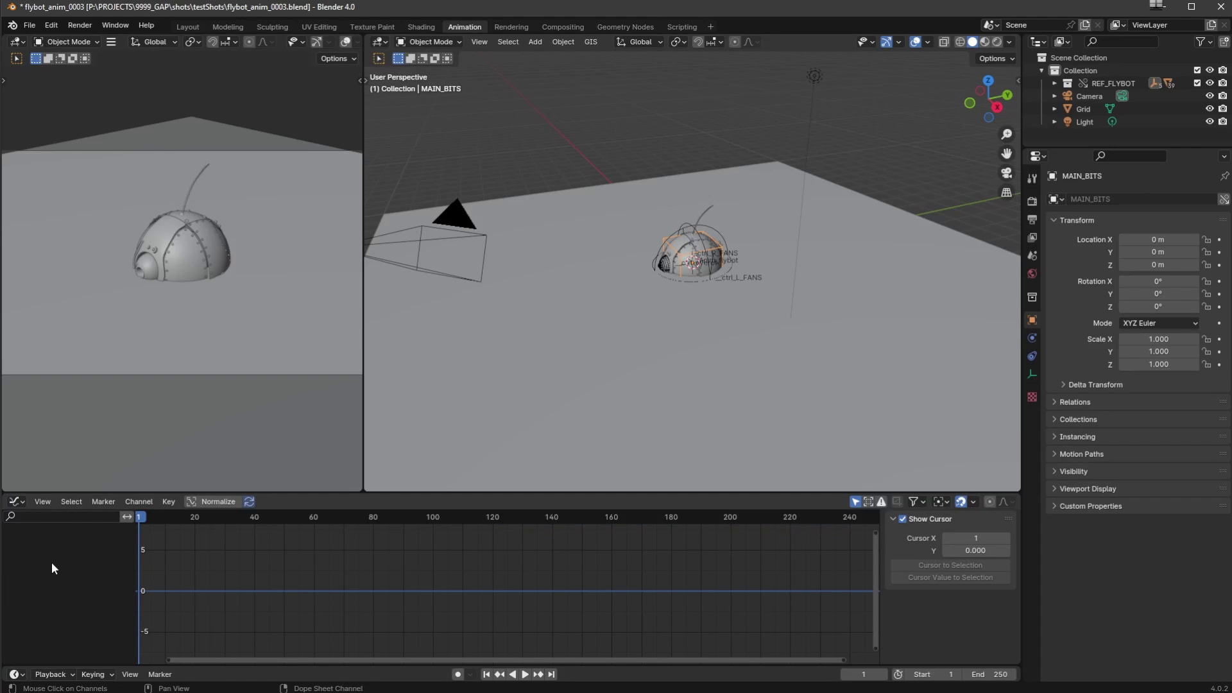
key(ctrl+Tab)
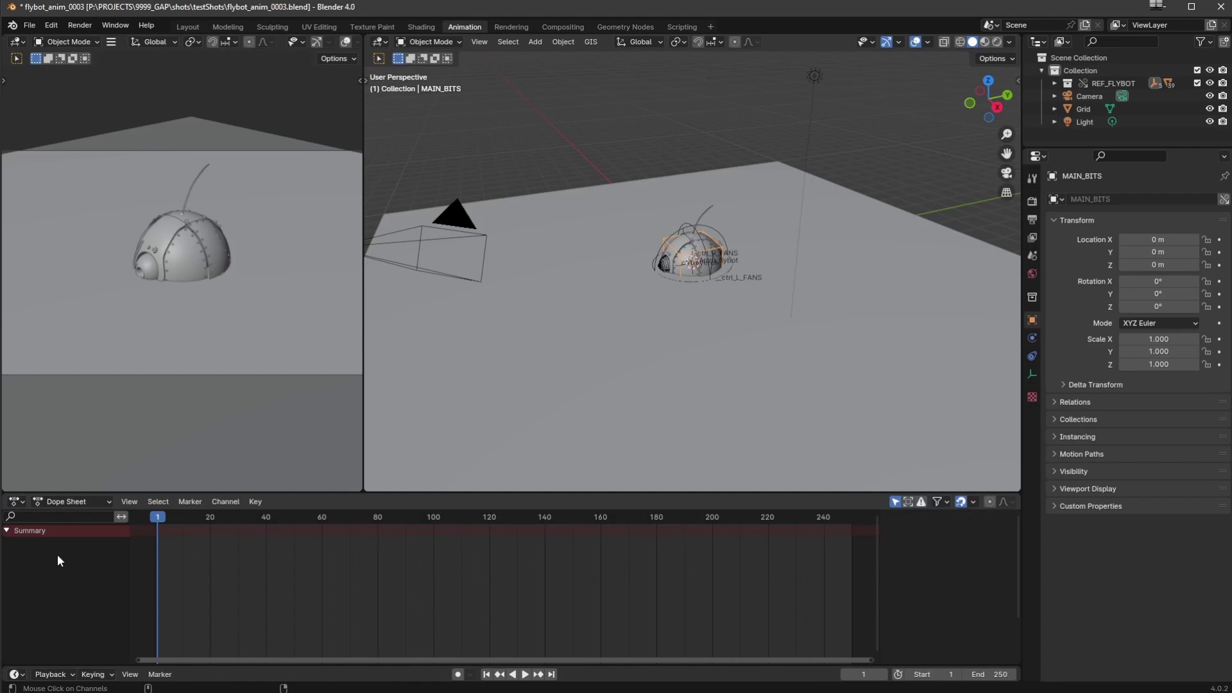
key(ctrl+Tab)
key(ctrl+Tab)
key(ctrl+Tab)
key(ctrl+Tab)
key(ctrl+Tab)
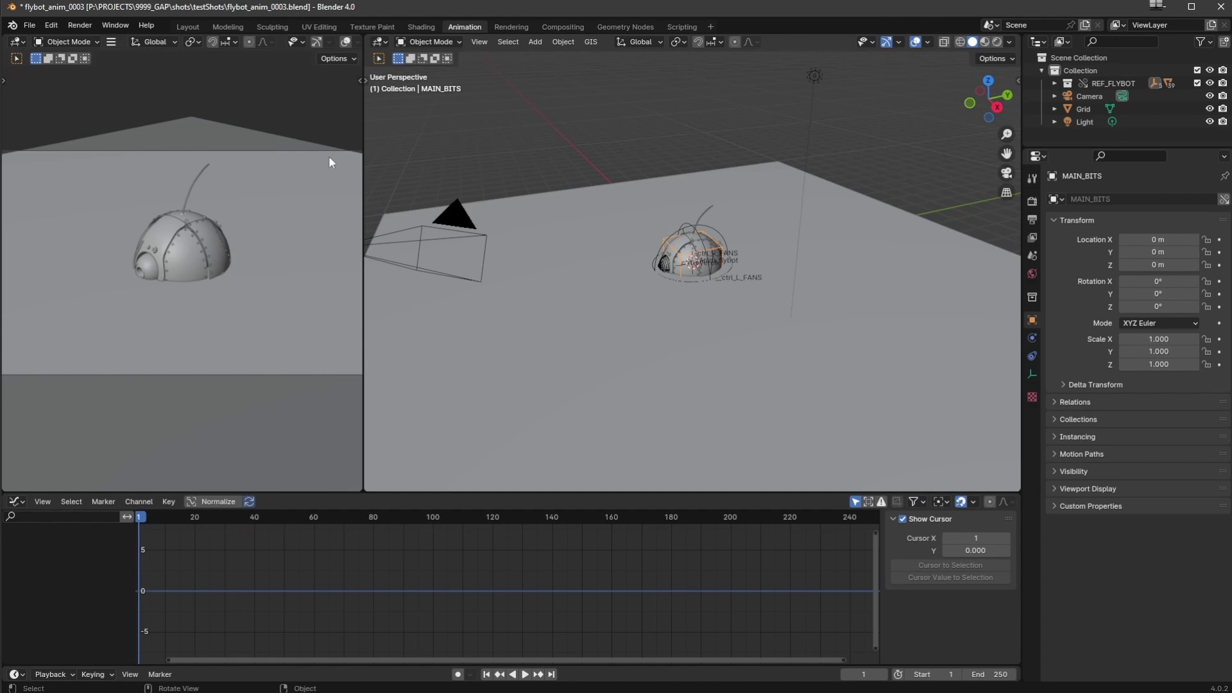
Enlarge the Outliner, expand REF_FLYBOT and select the Anim_flybot rig
click(1055, 83)
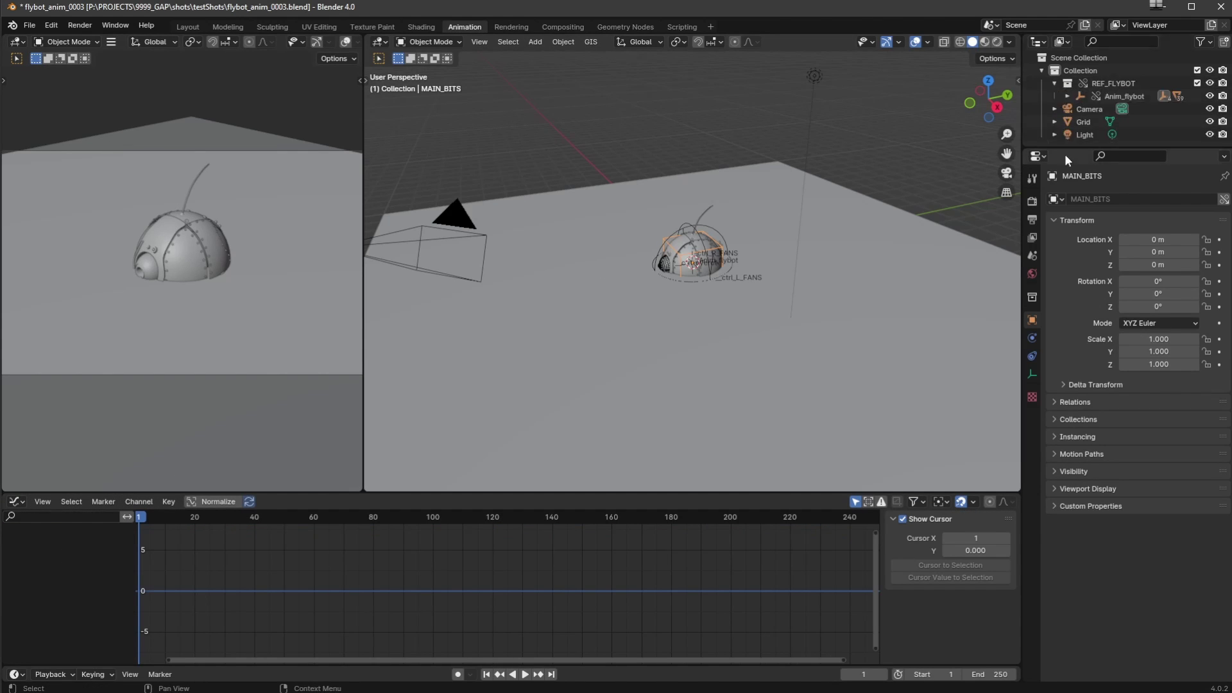
drag(1072, 148, 1072, 305)
click(1067, 97)
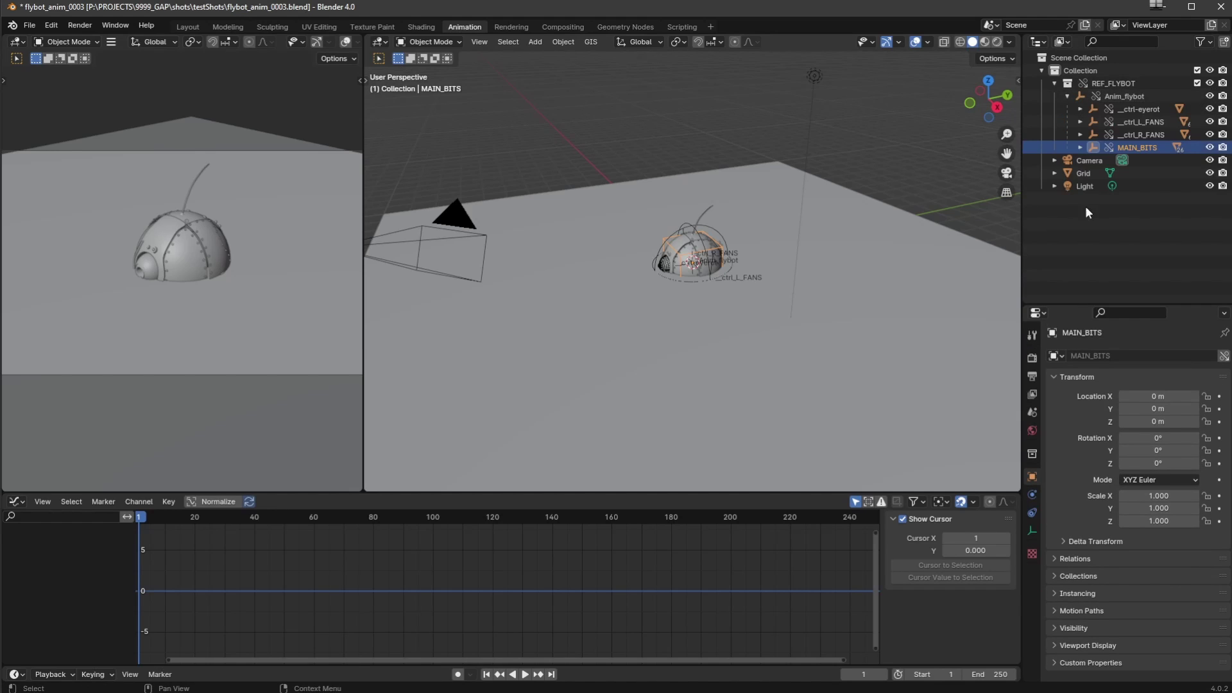
click(1119, 96)
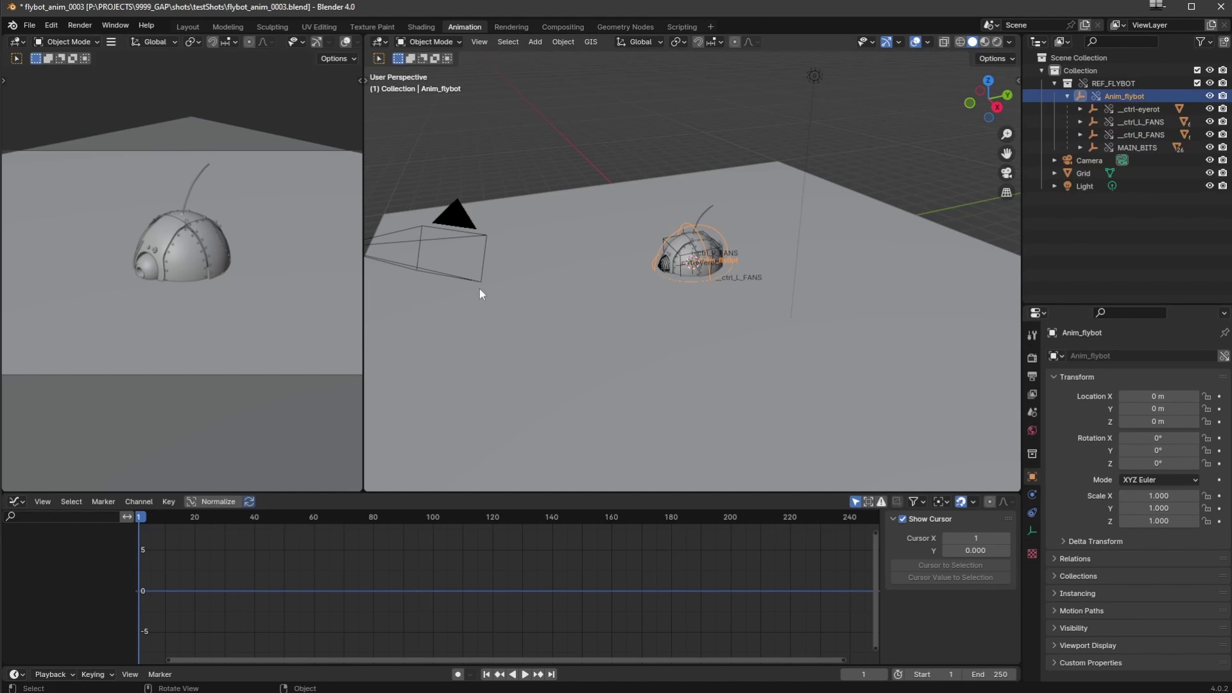
Raise the flybot rig along Z and insert a location keyframe
key(t)
click(381, 130)
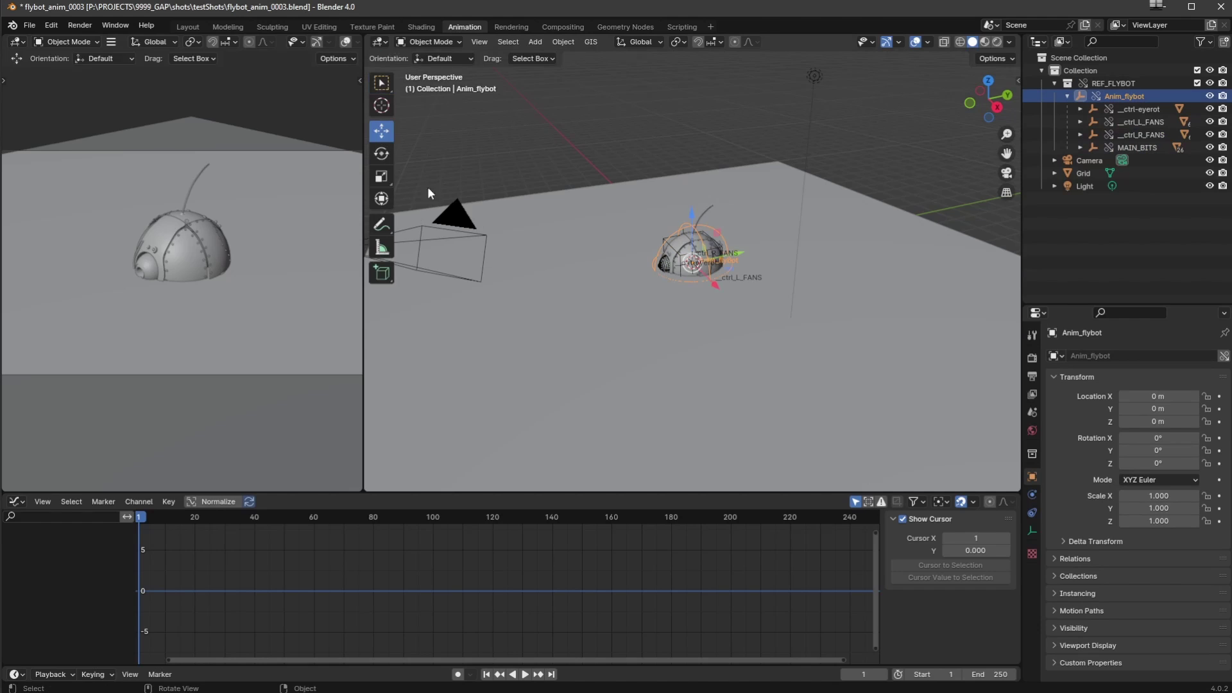
middle_drag(456, 242, 709, 269)
drag(677, 272, 673, 185)
key(i)
middle_drag(565, 308, 511, 312)
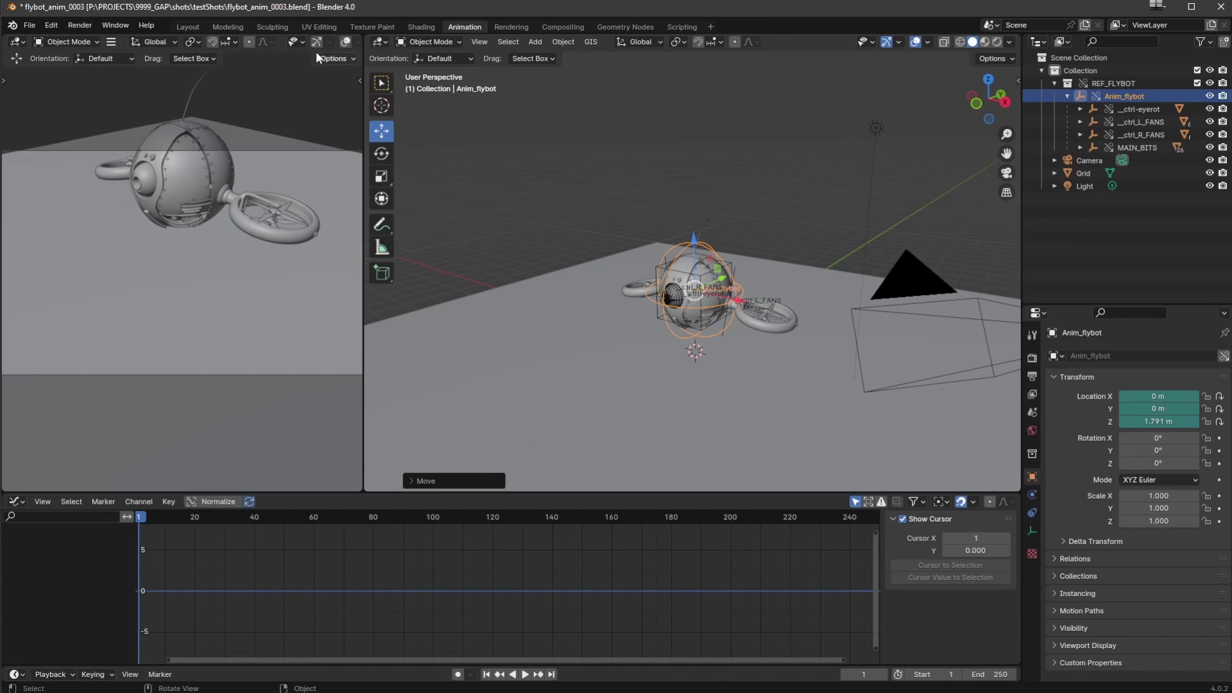
Enable overlays in the left camera view, widen it, and reframe the camera on the flybot
click(345, 42)
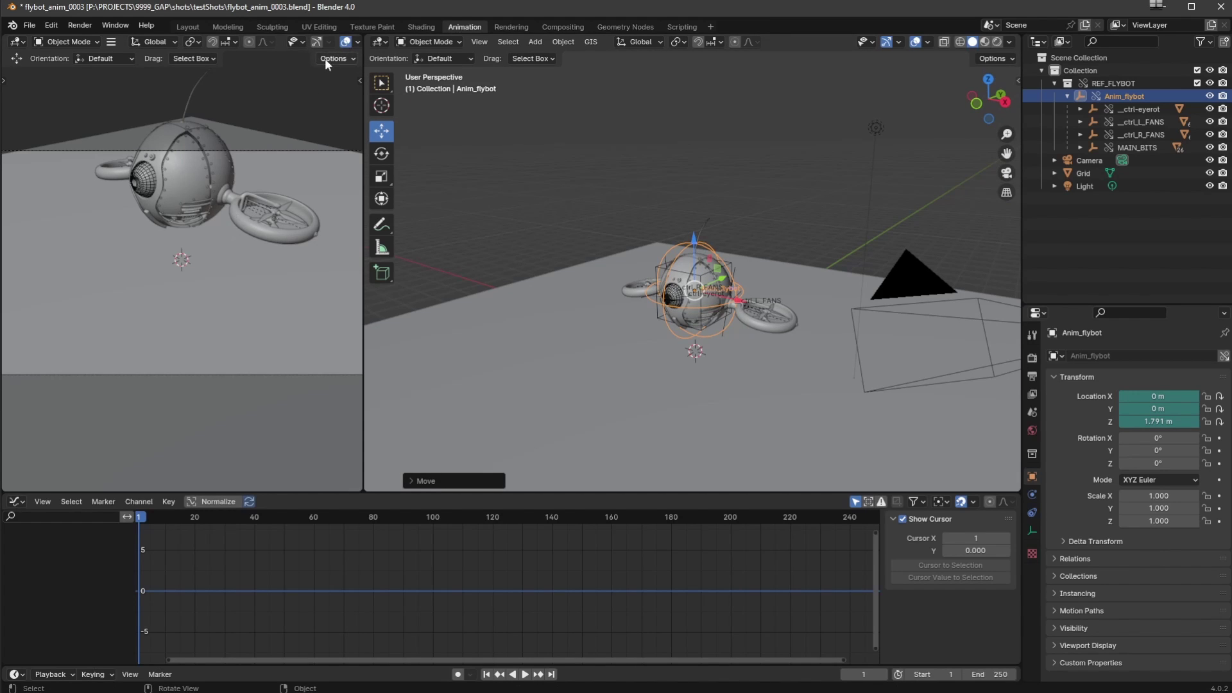
click(357, 42)
drag(366, 372, 570, 372)
middle_drag(202, 325, 228, 344)
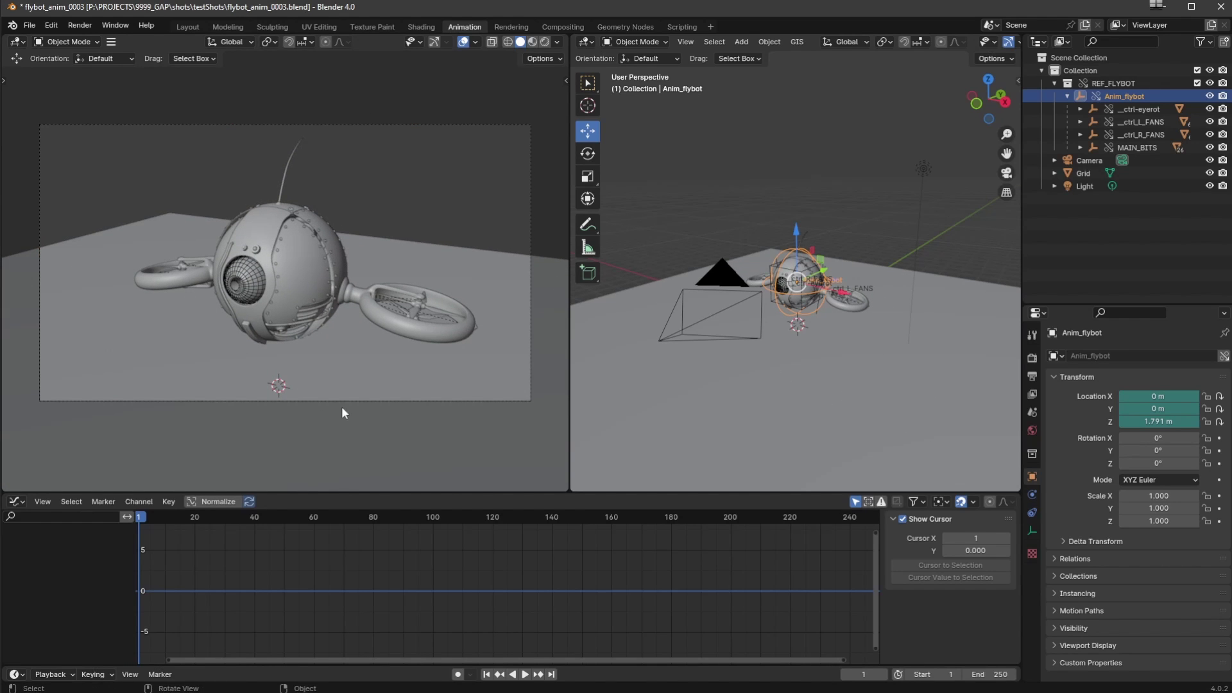
Reselect Anim_flybot and open the N sidebar with its transform values
middle_drag(752, 367, 723, 360)
scroll(246, 294, up, 3)
scroll(246, 294, down, 2)
scroll(271, 306, up, 2)
scroll(275, 279, down, 2)
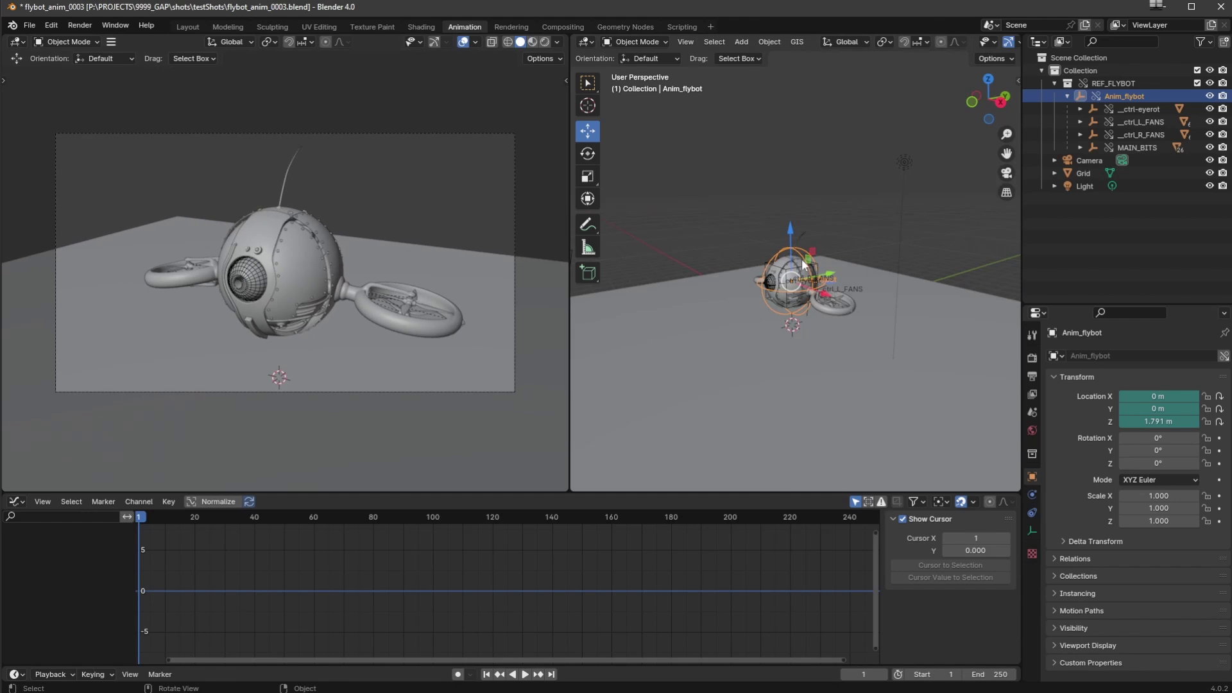
click(1133, 109)
click(1126, 97)
key(n)
Keyframe all Location values, delete those keys, then keyframe only Location Z
right_click(920, 132)
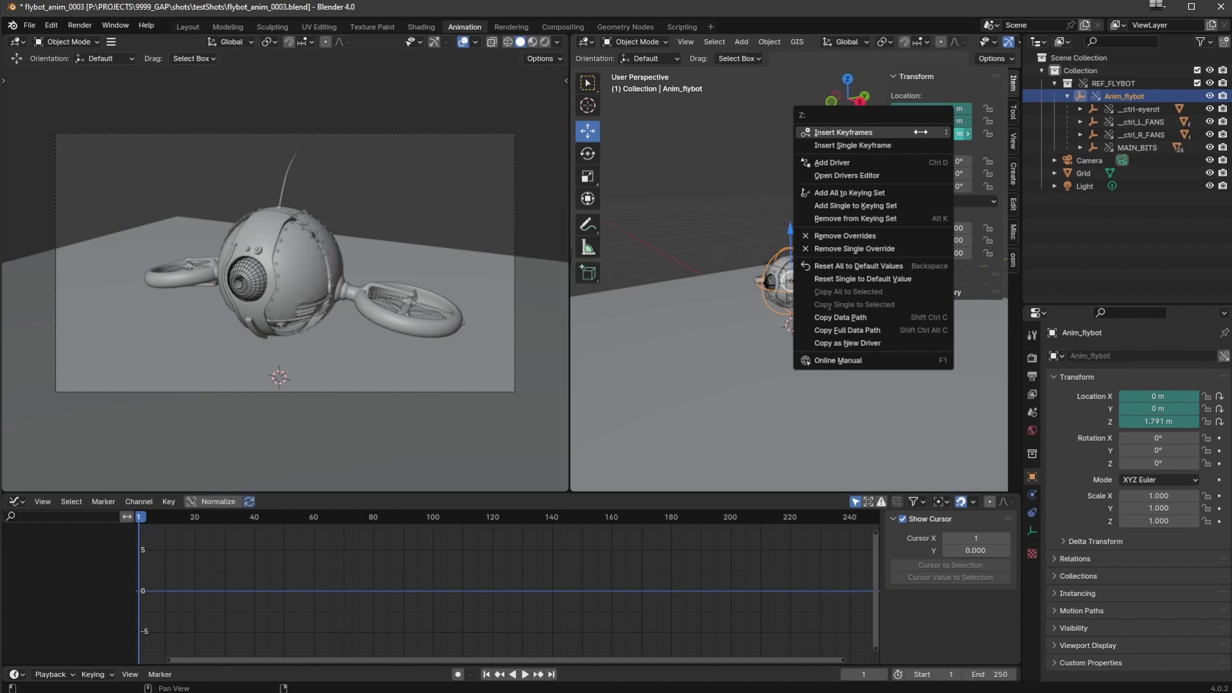
click(919, 132)
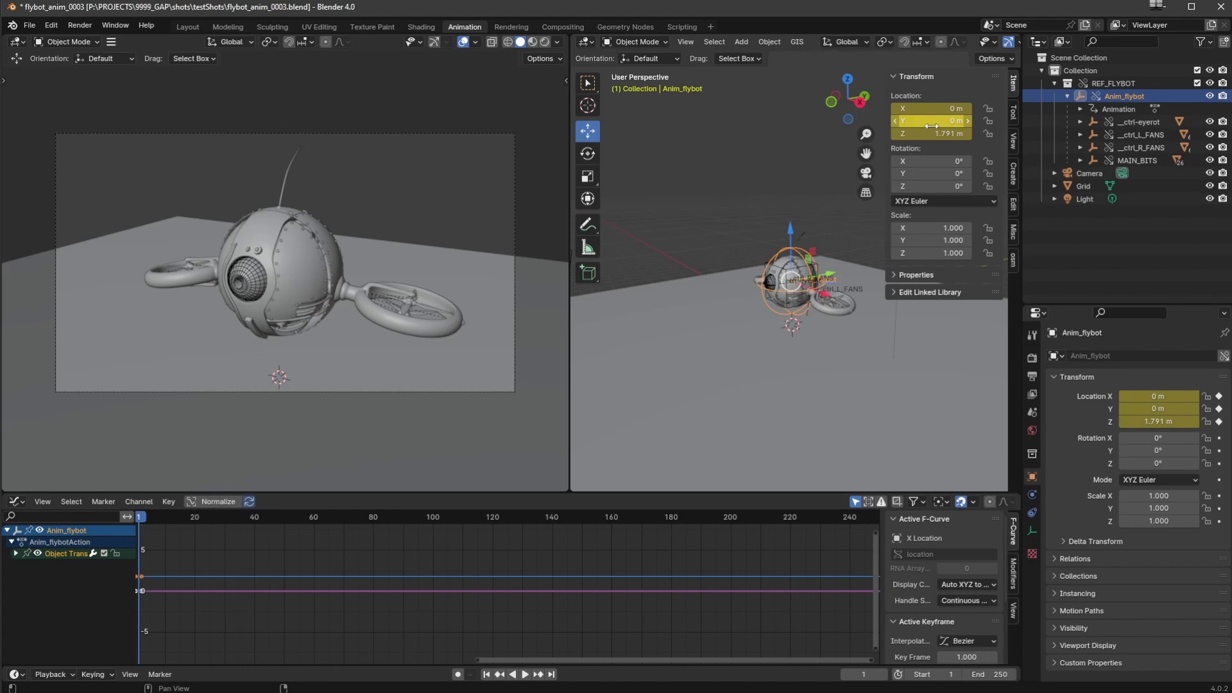
right_click(930, 122)
click(930, 149)
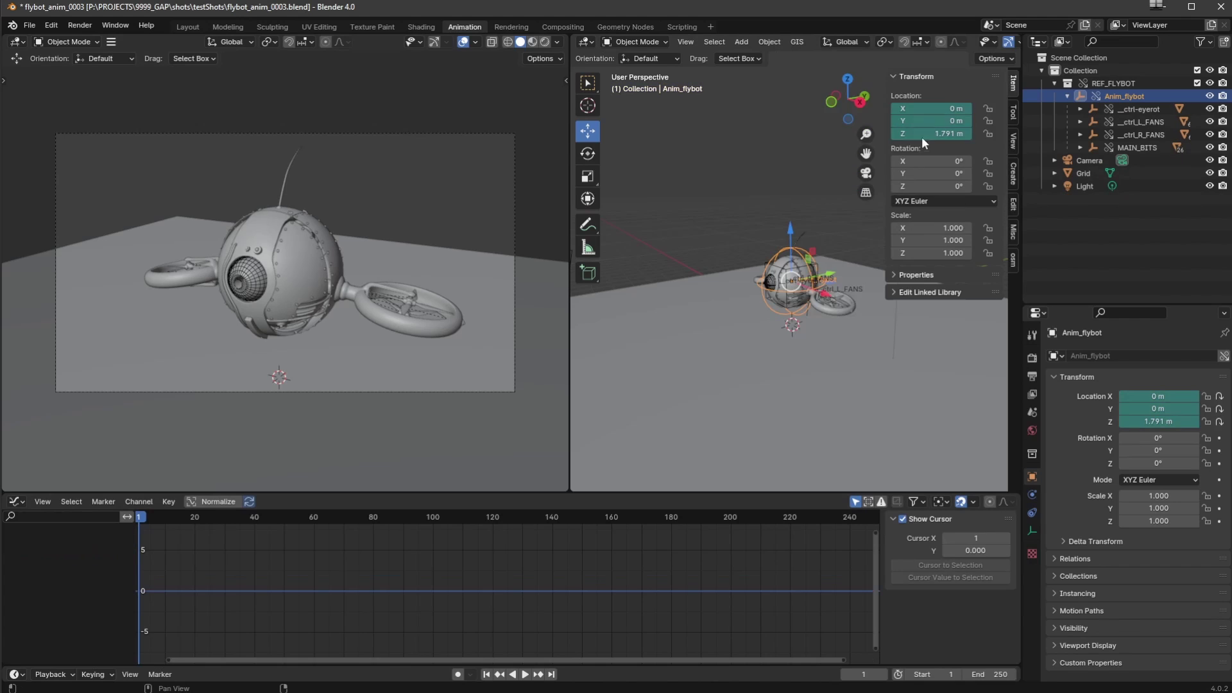
right_click(930, 127)
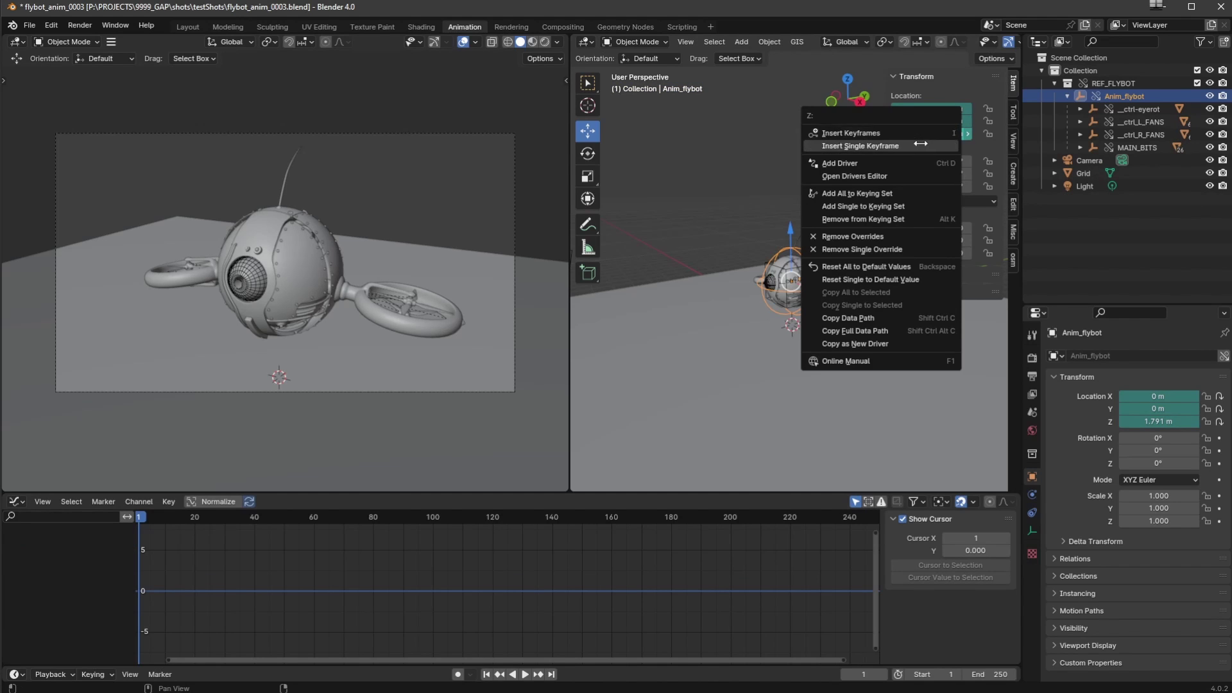
click(927, 137)
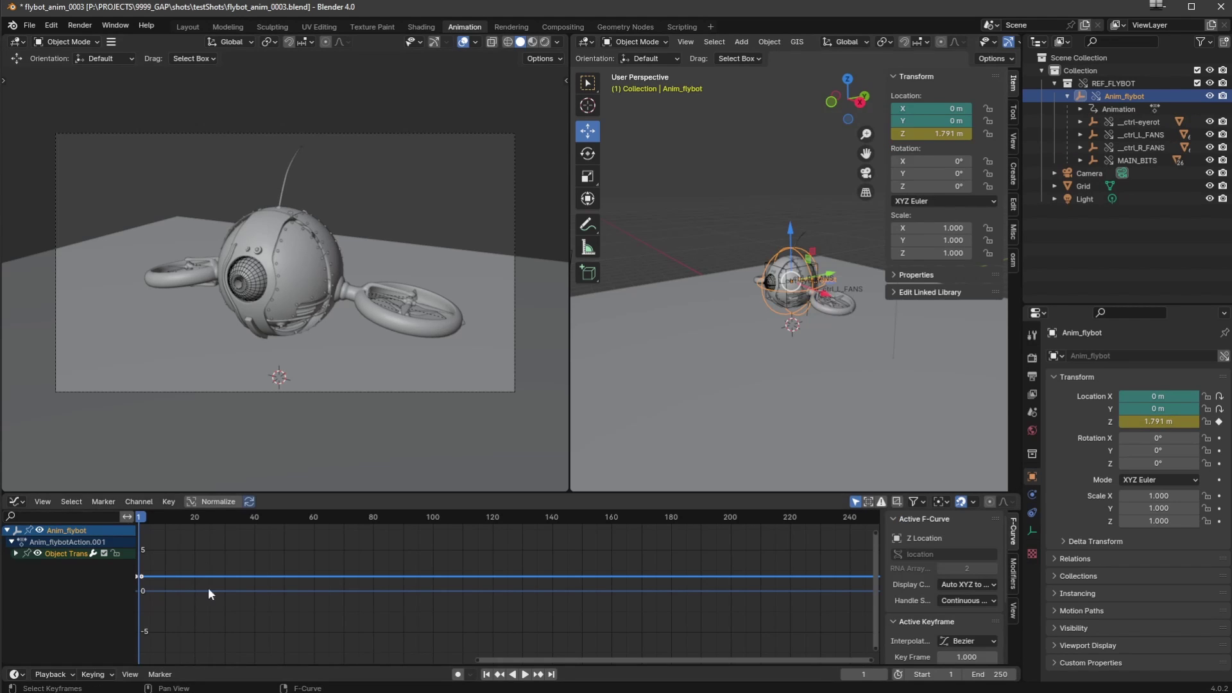
Add a Noise modifier to the Z Location curve and set the end frame to 125
click(1015, 581)
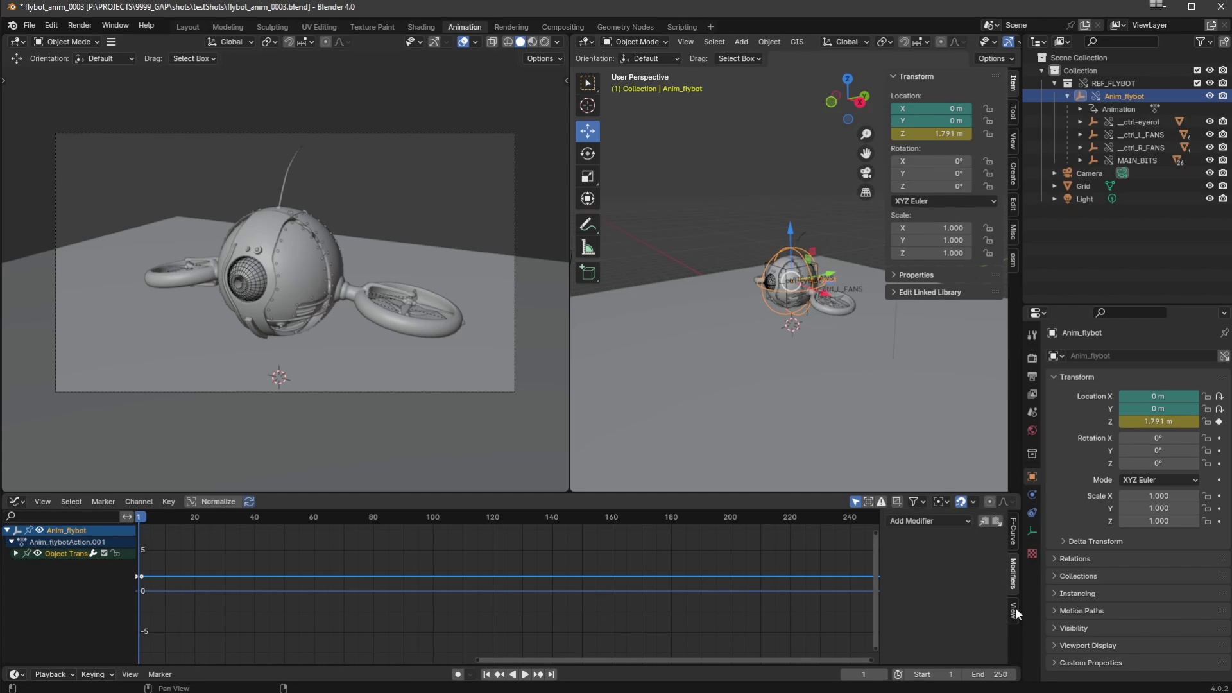
click(903, 521)
click(909, 593)
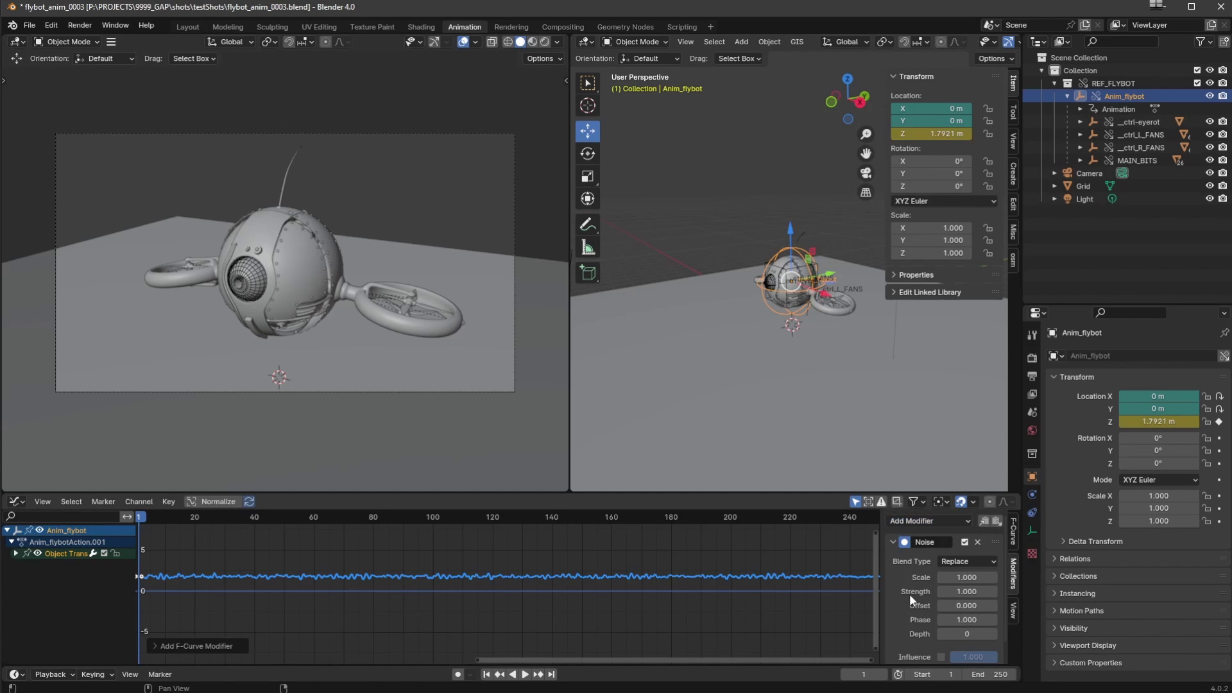
click(997, 679)
text(125)
key(Return)
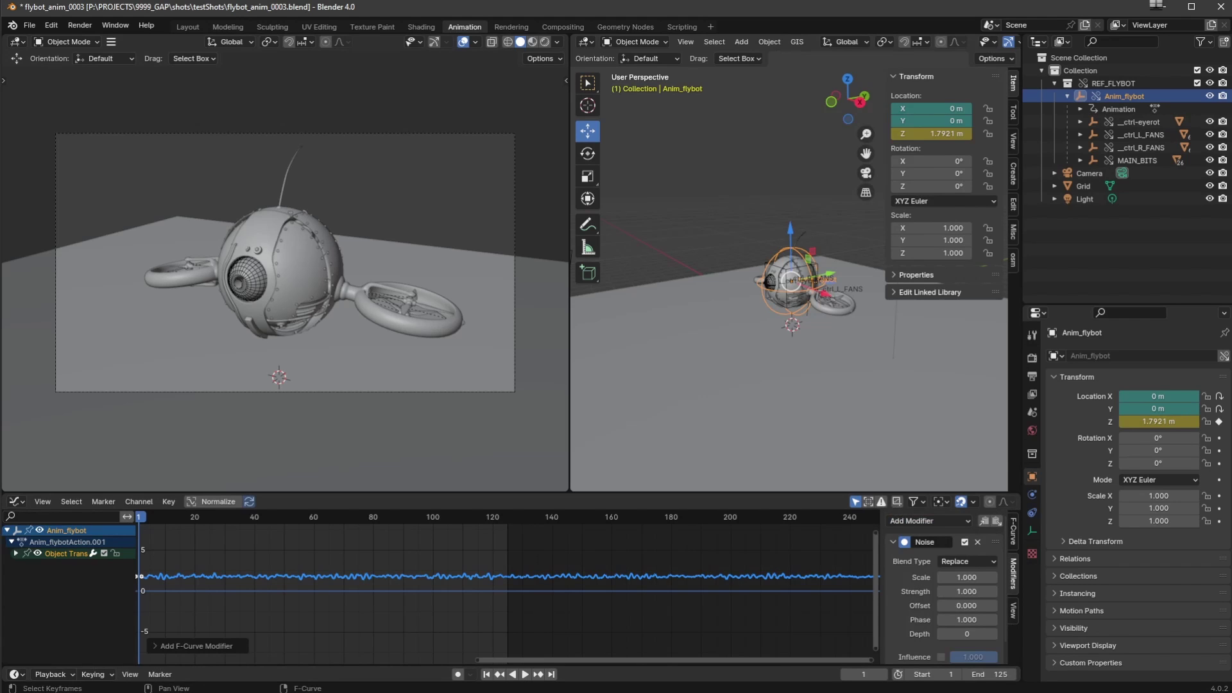
Save the shot file and play back the animation to preview the noise
click(30, 25)
click(37, 109)
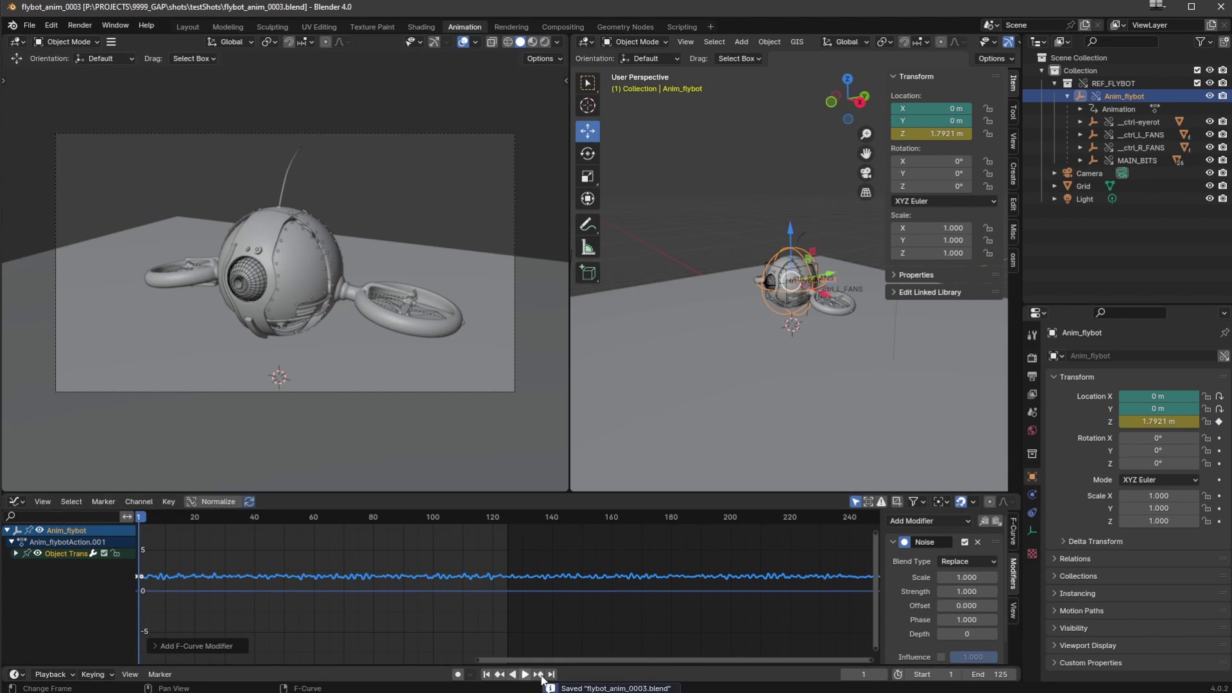
click(525, 674)
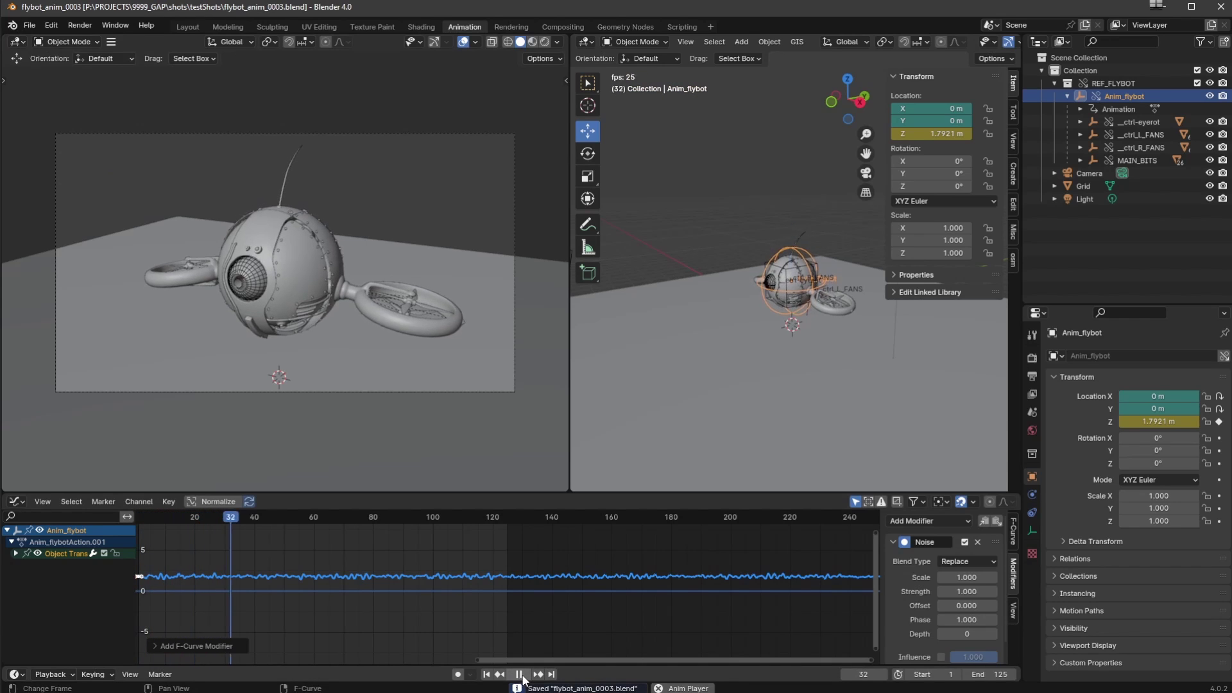
drag(953, 577, 1033, 587)
click(499, 674)
click(525, 674)
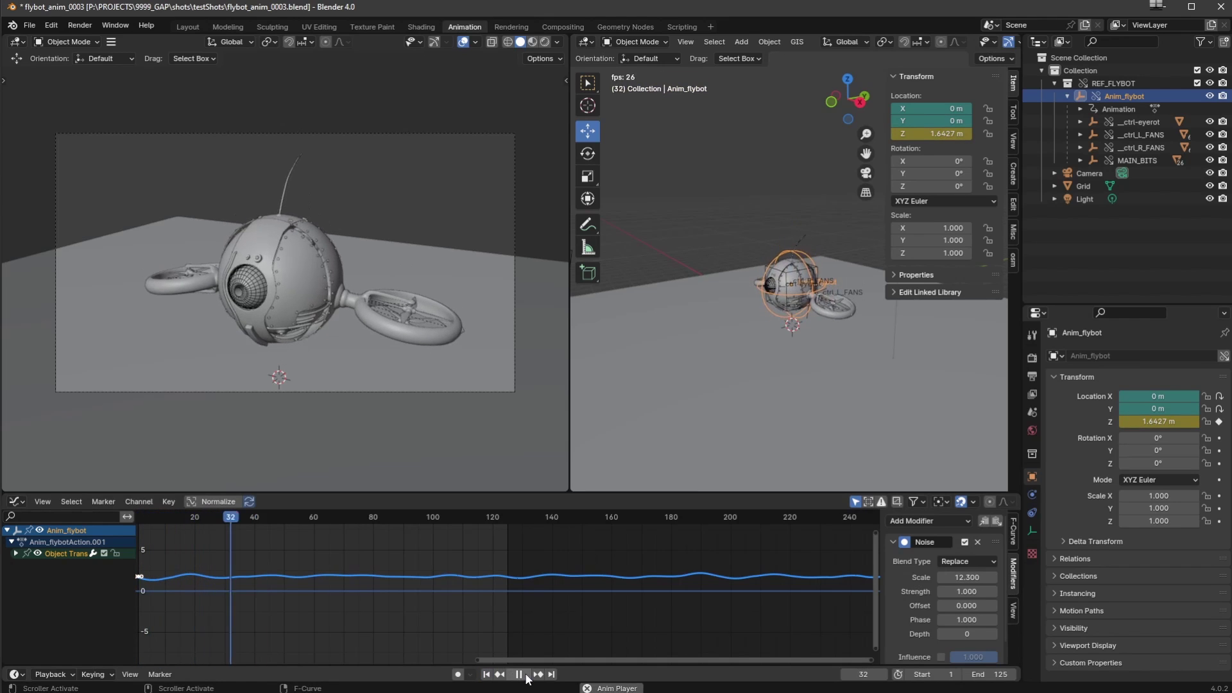
click(519, 674)
Set the Noise scale to 10 and strength to 0.25, checking the bobbing in playback
click(962, 578)
text(10)
key(Return)
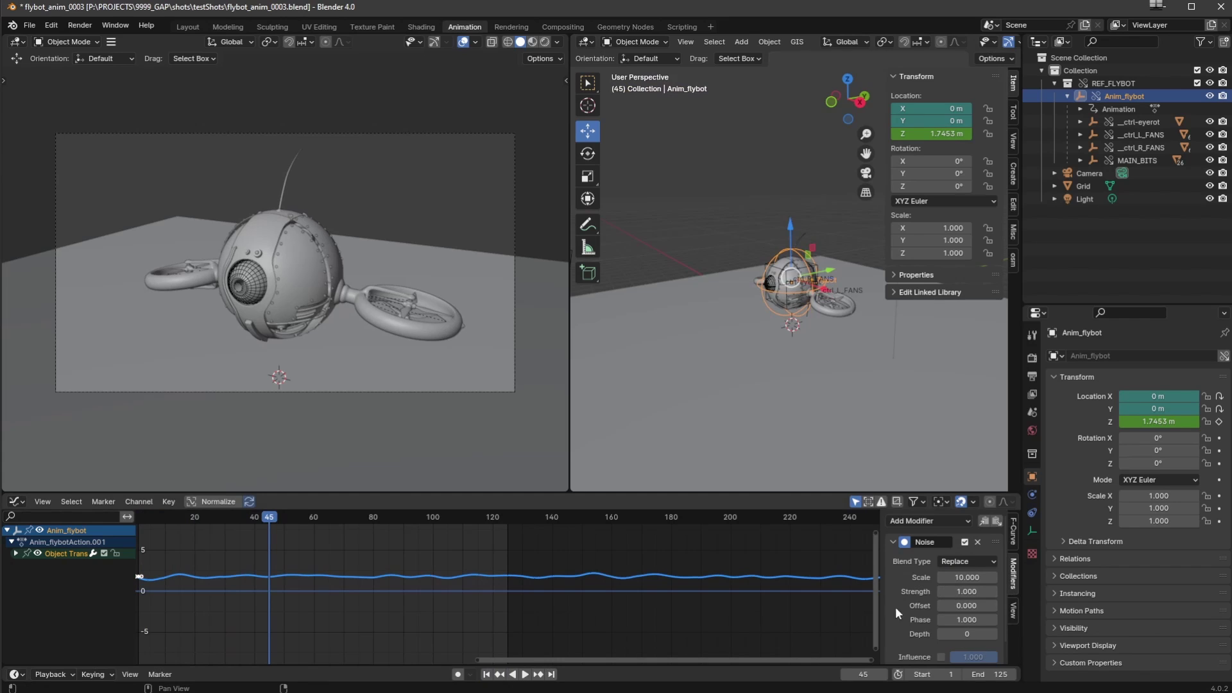
click(522, 674)
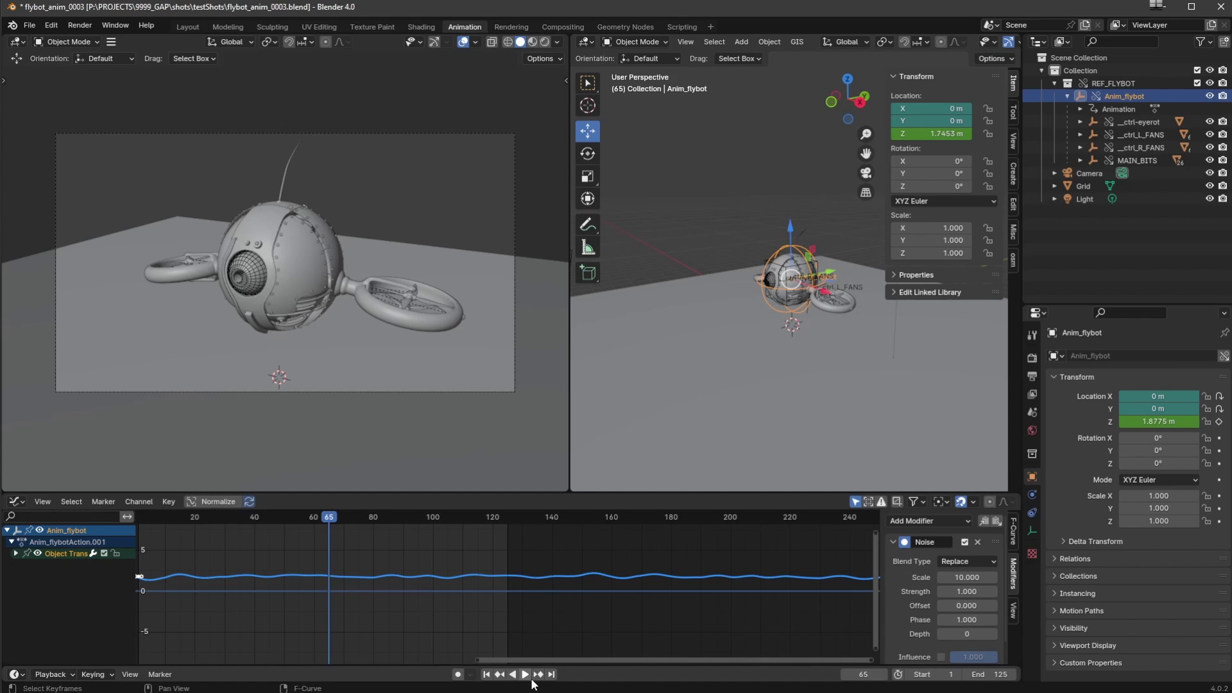
click(953, 591)
text(.25)
key(Return)
click(524, 674)
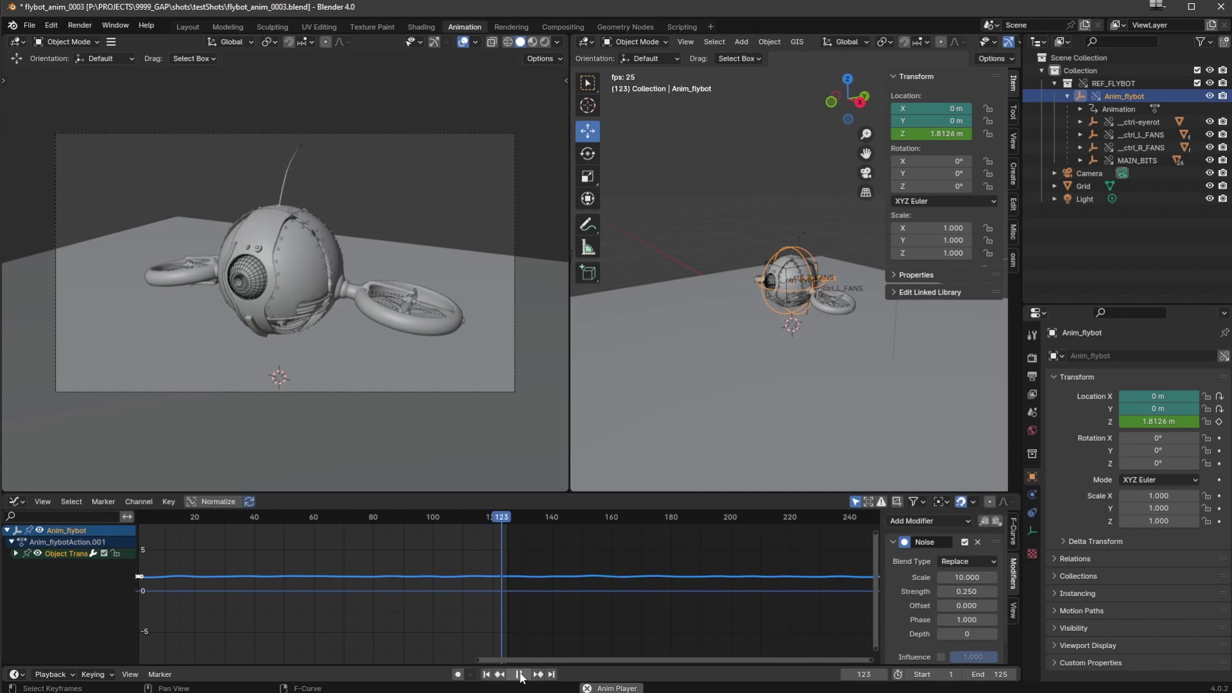
click(520, 675)
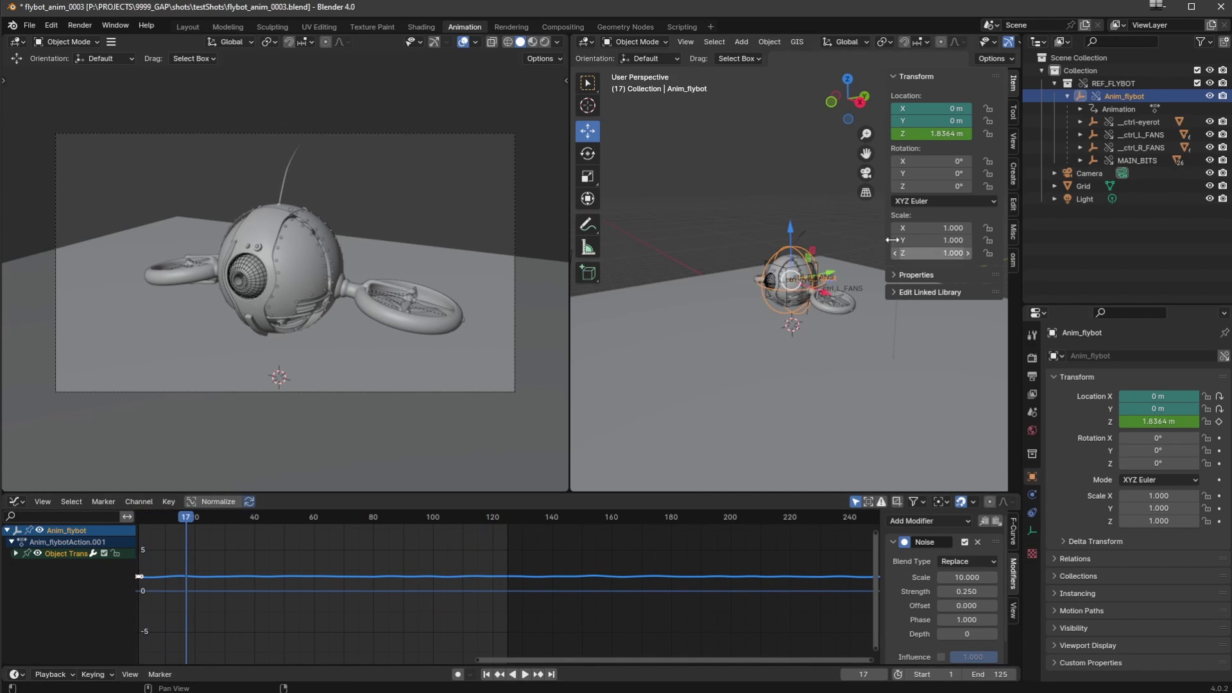
Reset the flybot's X rotation to 0 and keyframe only its Y rotation at frame 17
drag(913, 162, 917, 163)
click(917, 163)
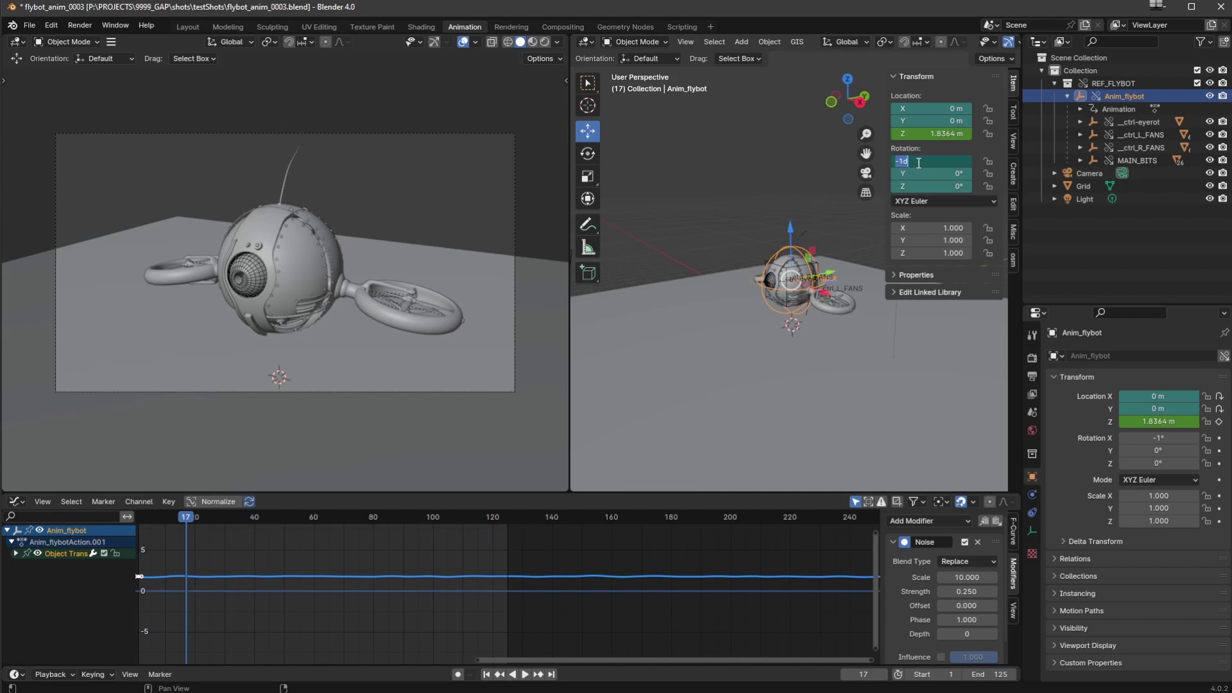
text(0)
key(Return)
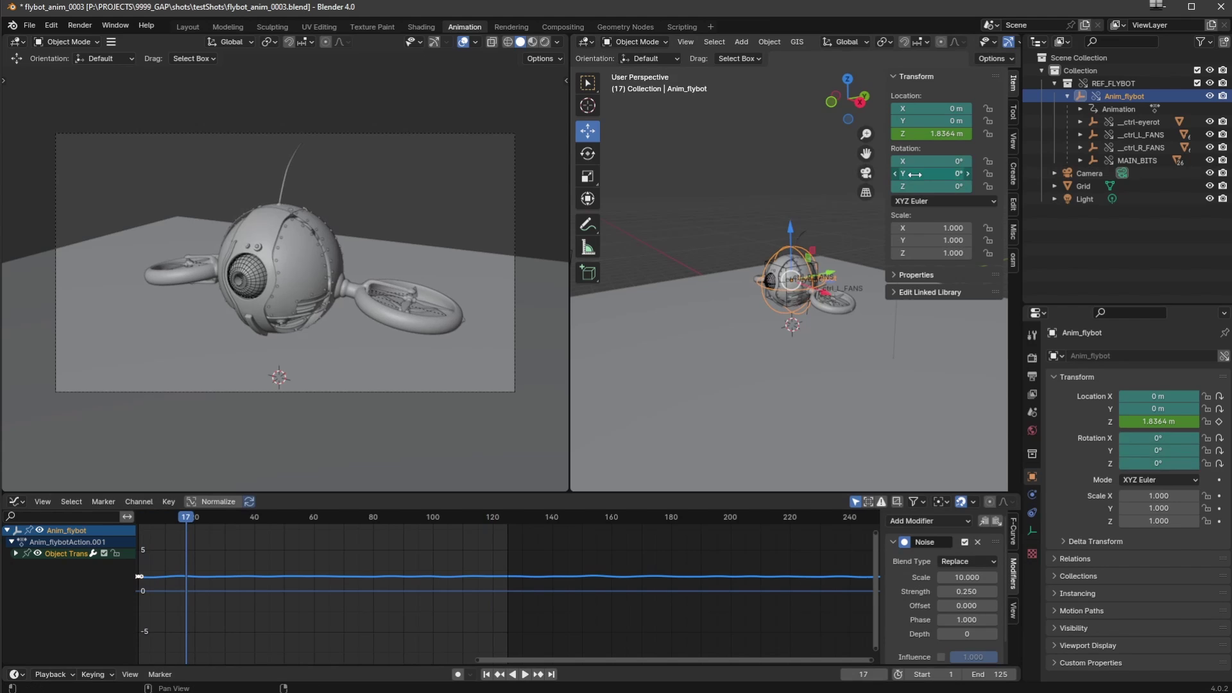
drag(918, 174, 910, 177)
right_click(916, 174)
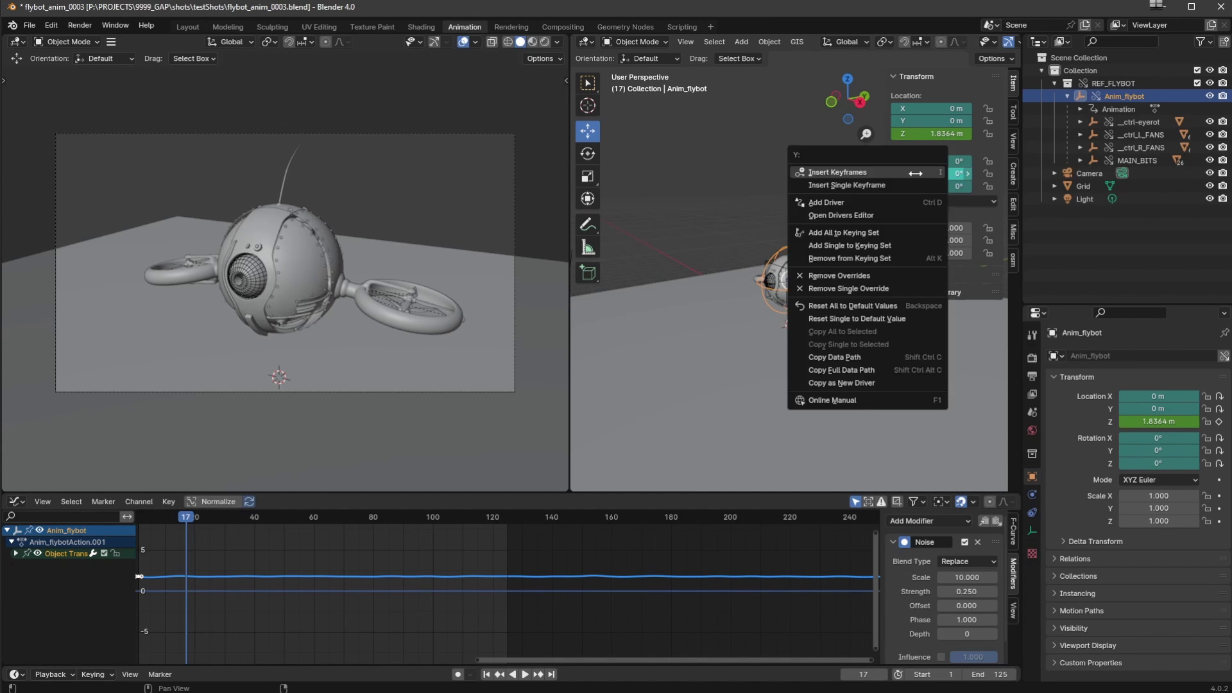
click(908, 184)
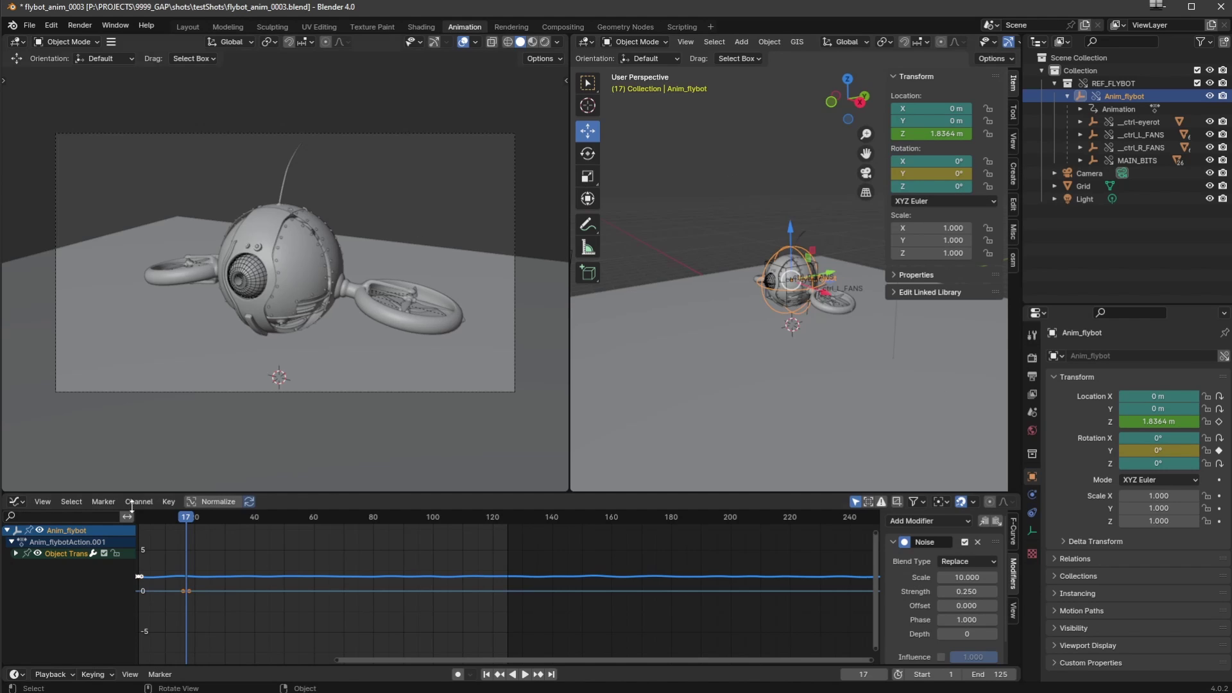
Expand the Object Transforms channels and make Y Euler Rotation the active curve
drag(250, 628, 147, 583)
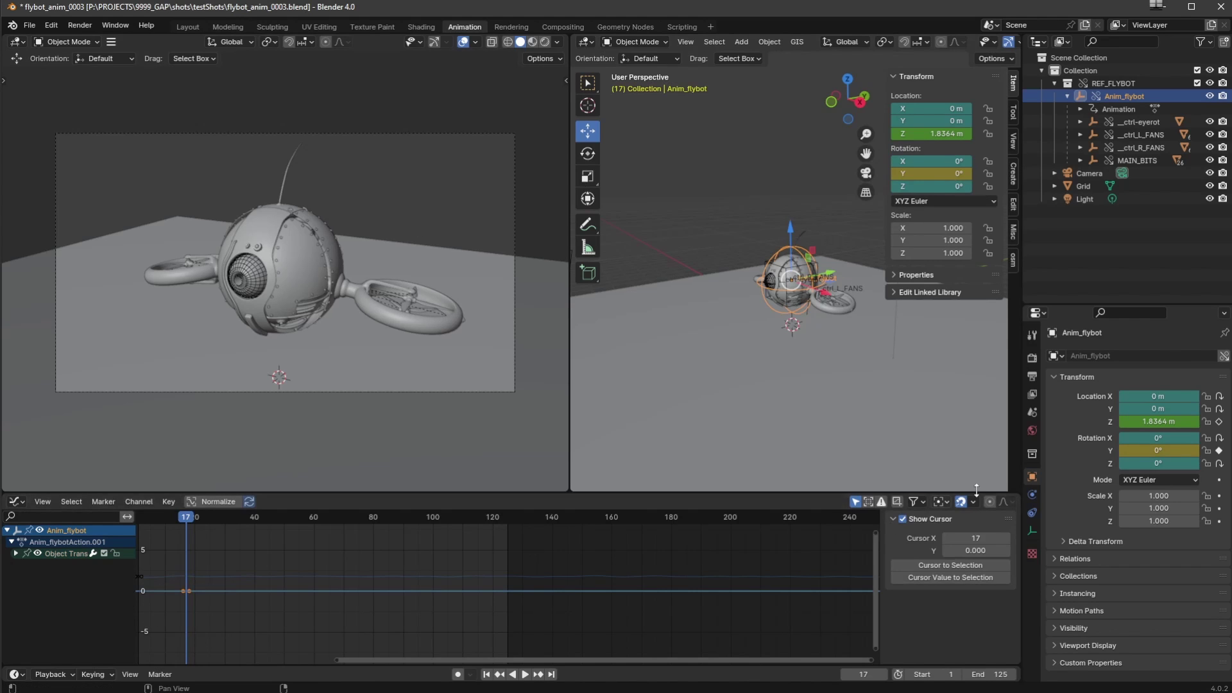
key(KP_Add)
click(51, 568)
click(54, 576)
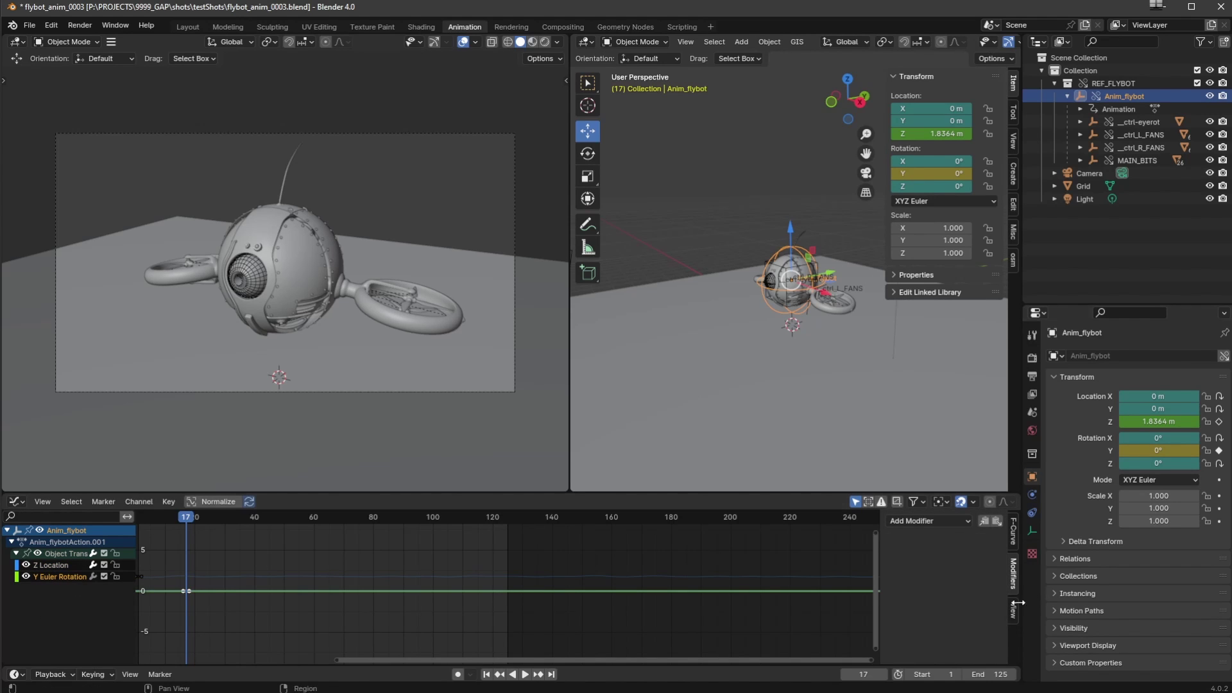
Set the Y rotation curve's Noise modifier to scale 12 and strength 0.1
click(928, 521)
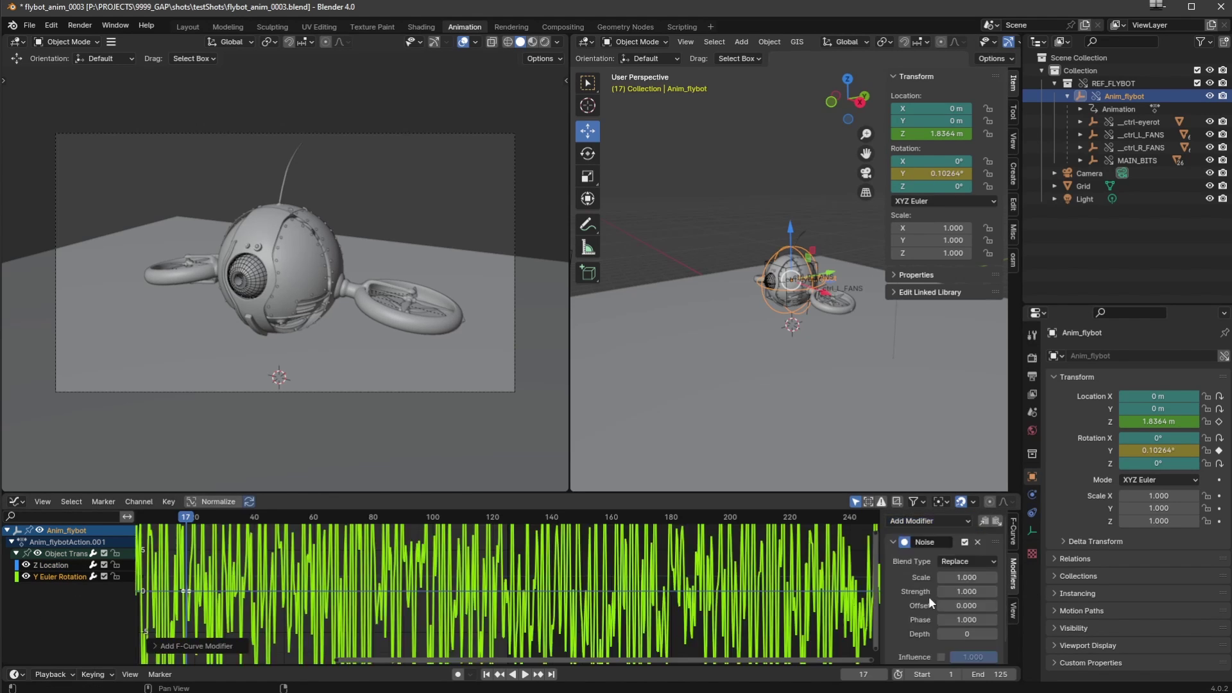
click(525, 674)
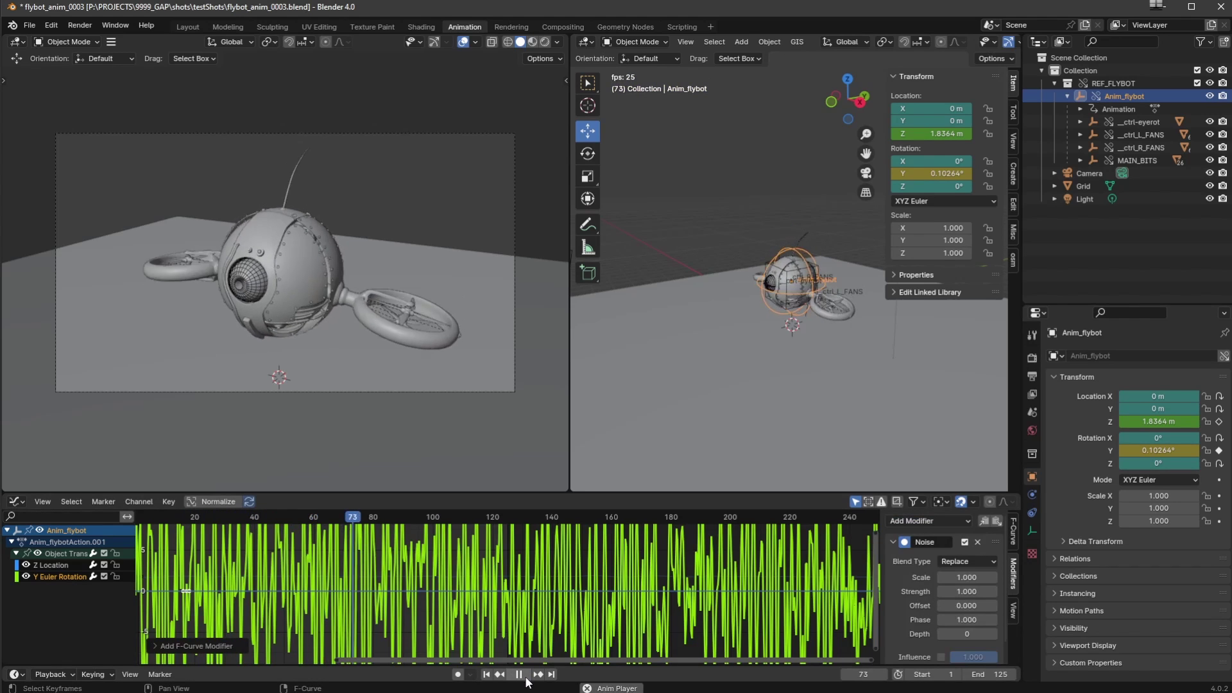
click(521, 676)
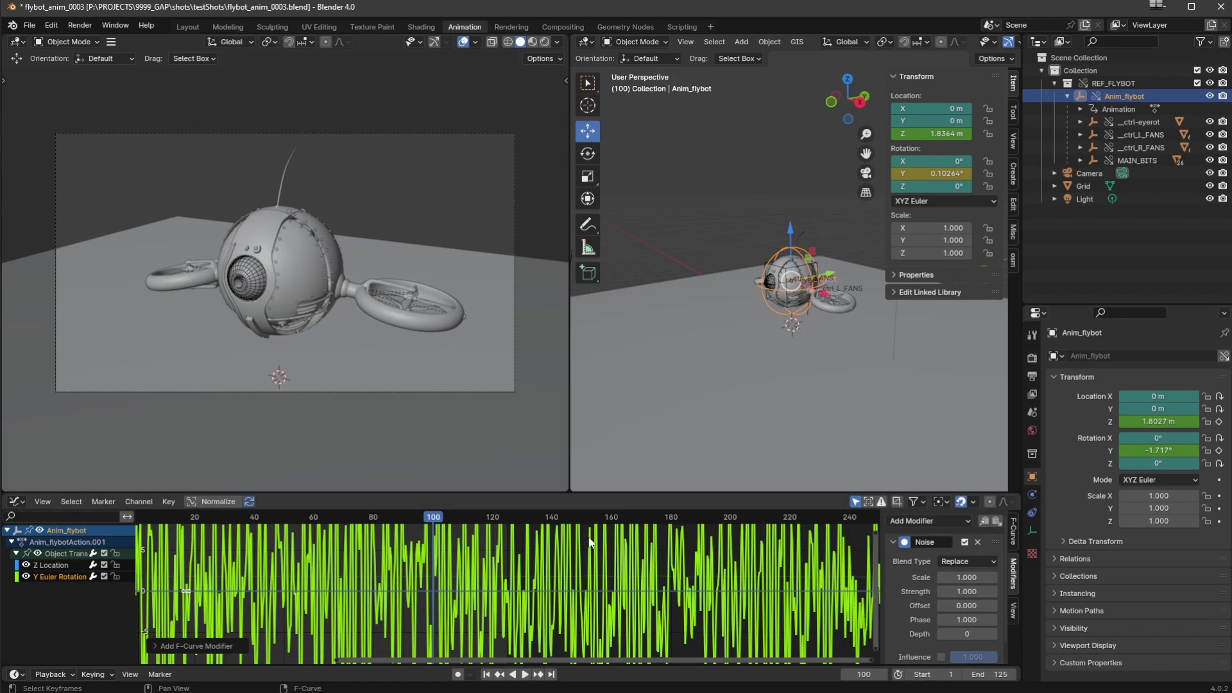
double_click(948, 578)
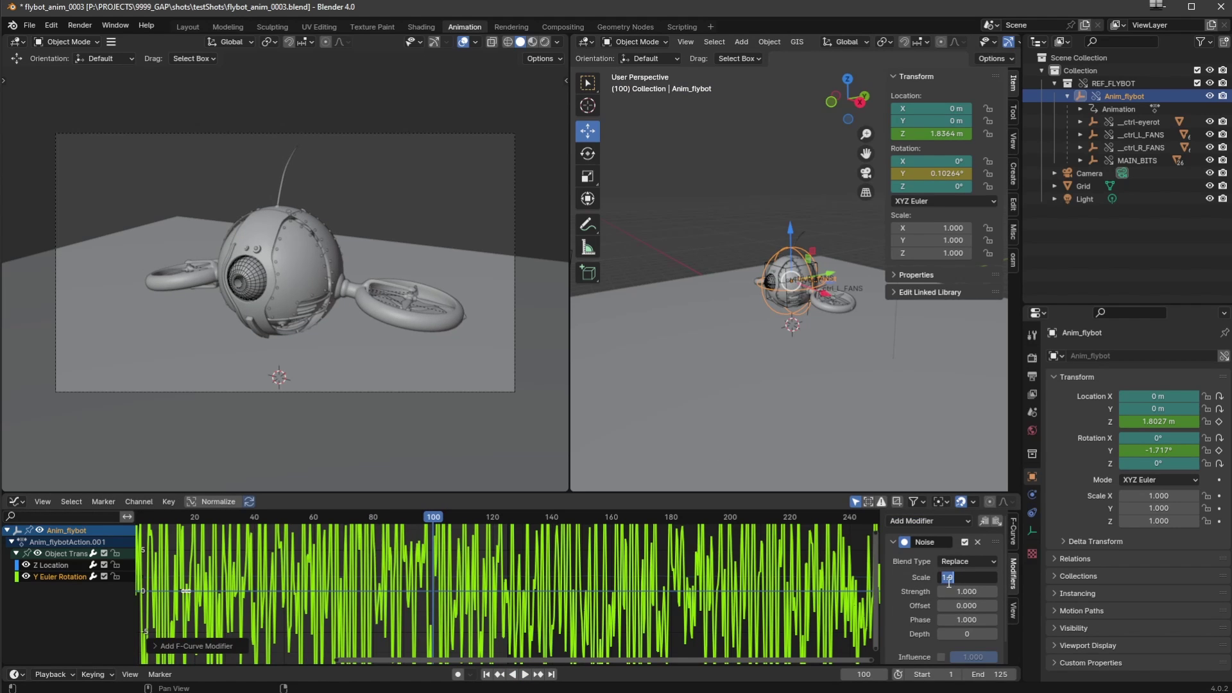
text(12)
key(Return)
double_click(955, 591)
text(0.1)
key(Return)
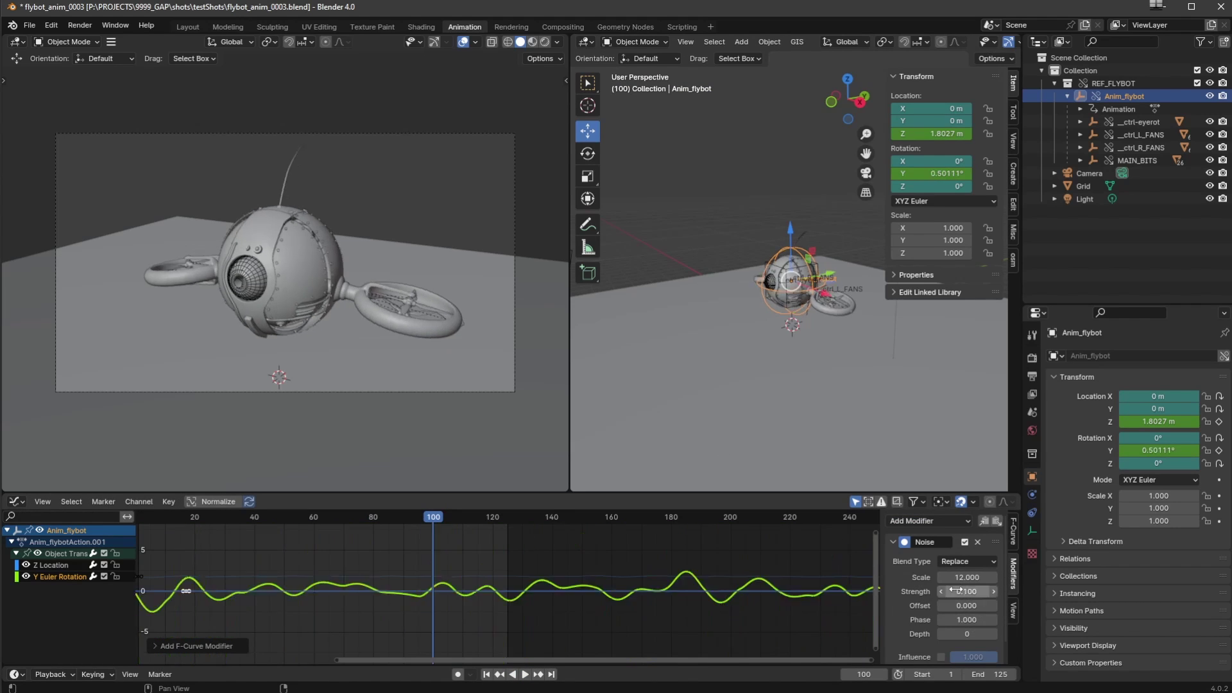
Preview the softer wobble, then expand the _ctrl_R_FANS and _ctrl_L_FANS groups
click(525, 675)
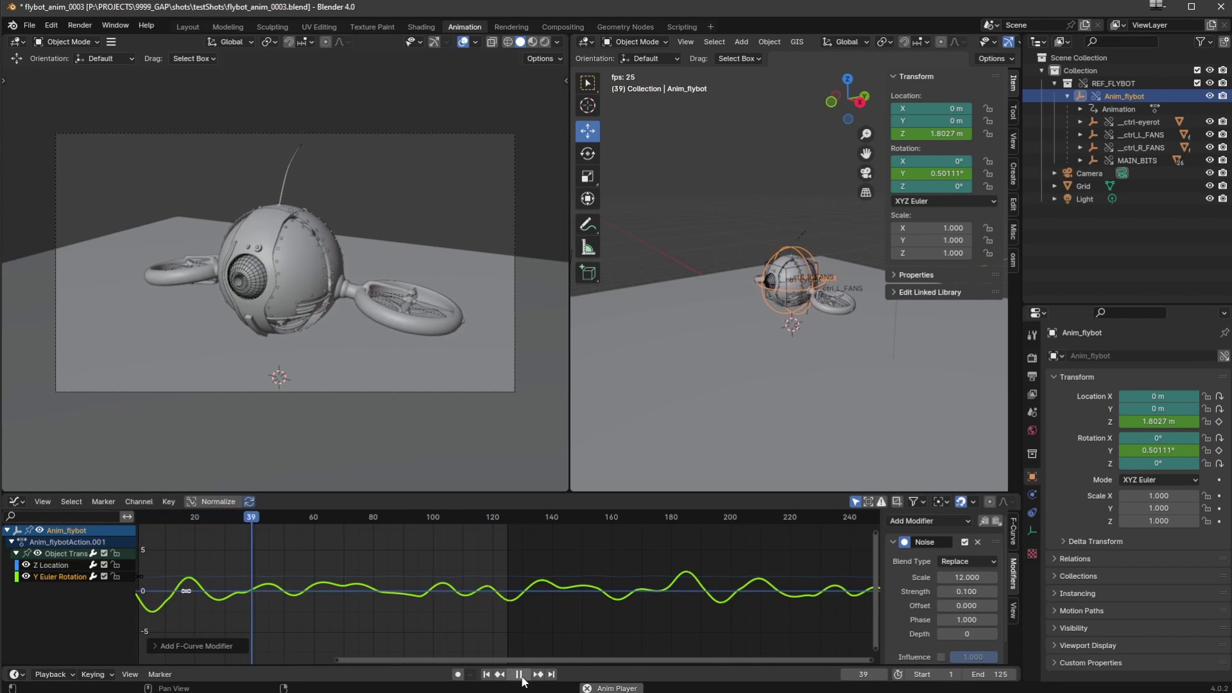
key(space)
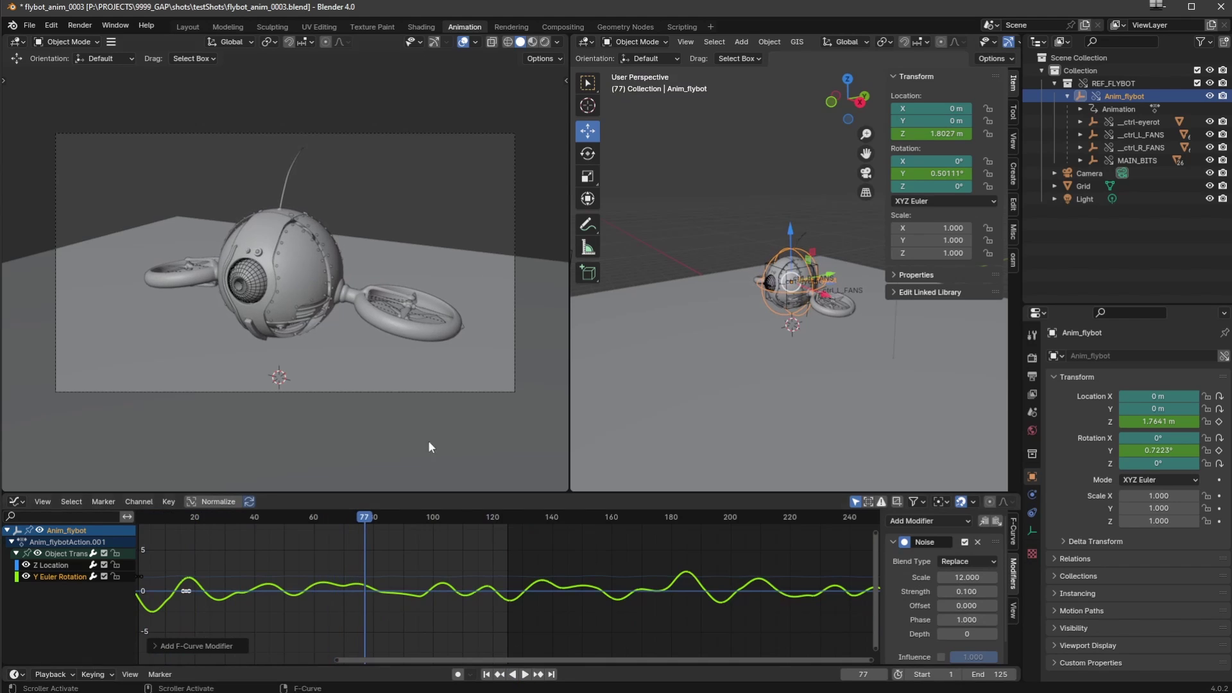
click(1081, 148)
click(1080, 135)
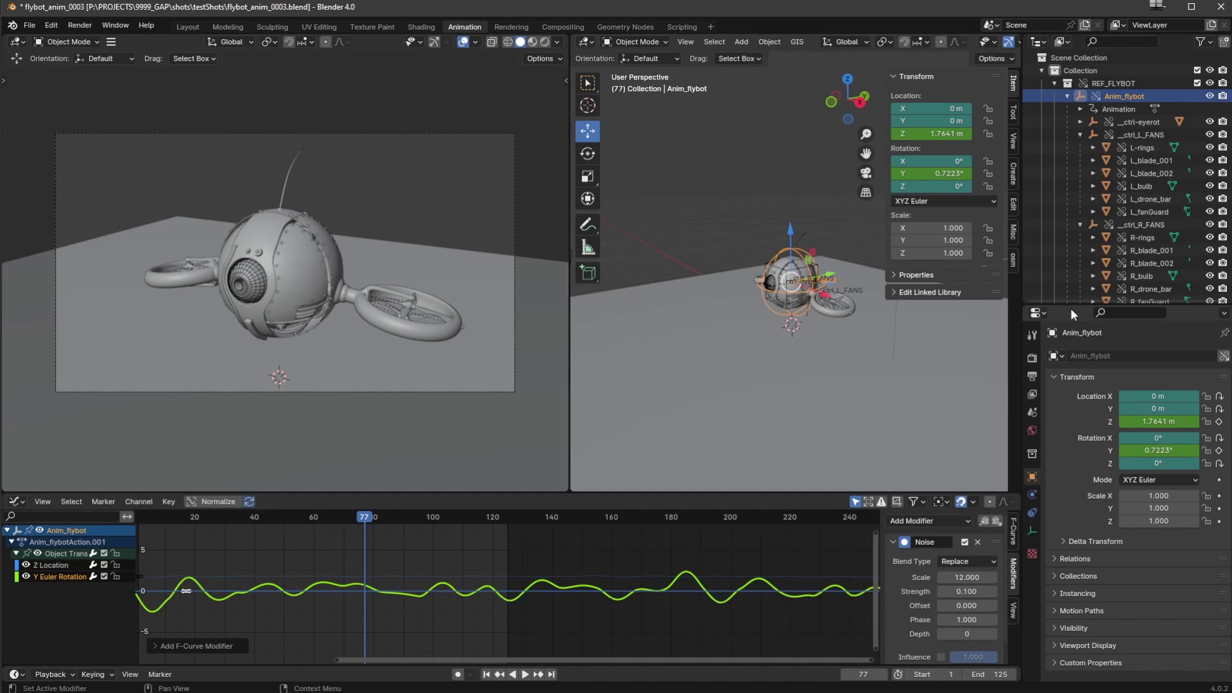
Go to frame 1 and keyframe R_blade_001's Z rotation
drag(1070, 308, 1070, 431)
click(1144, 251)
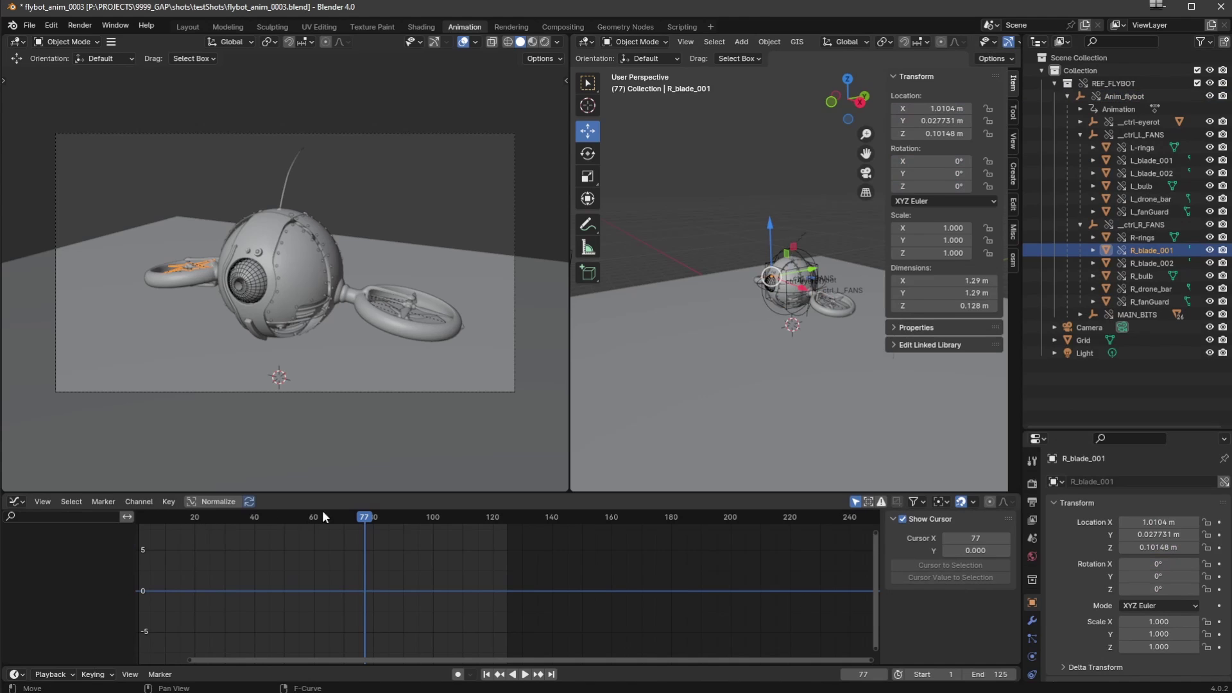
drag(330, 514, 156, 524)
middle_drag(272, 604, 537, 607)
drag(405, 517, 384, 518)
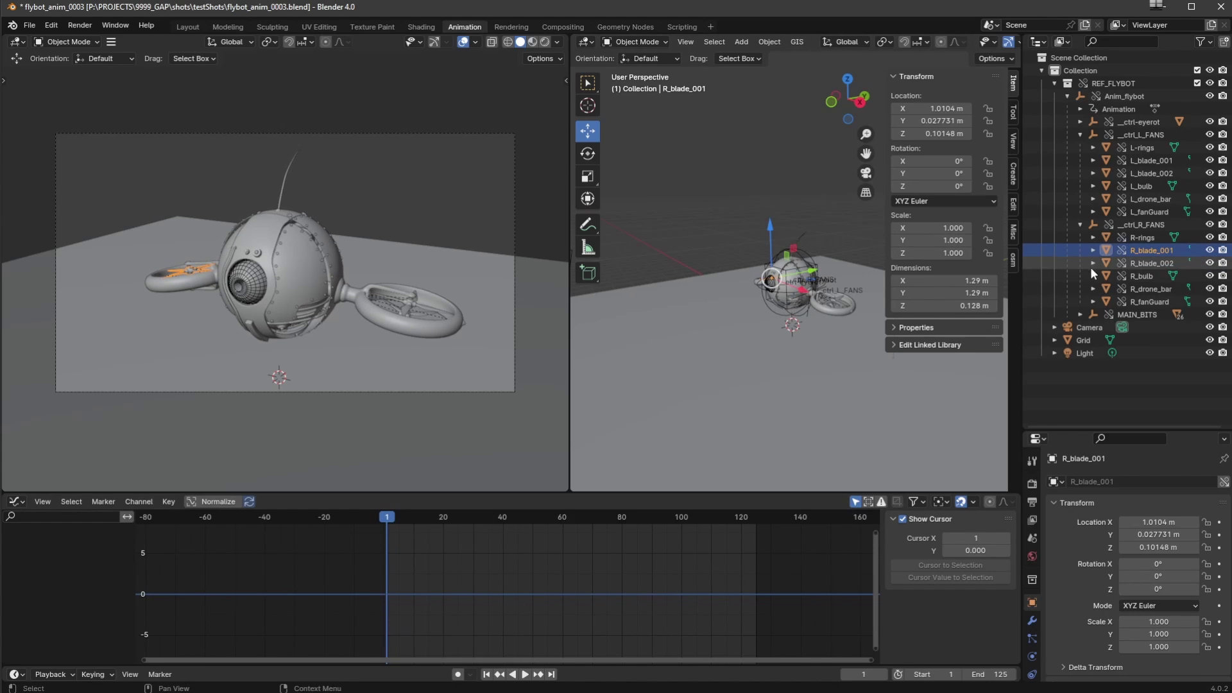
right_click(923, 189)
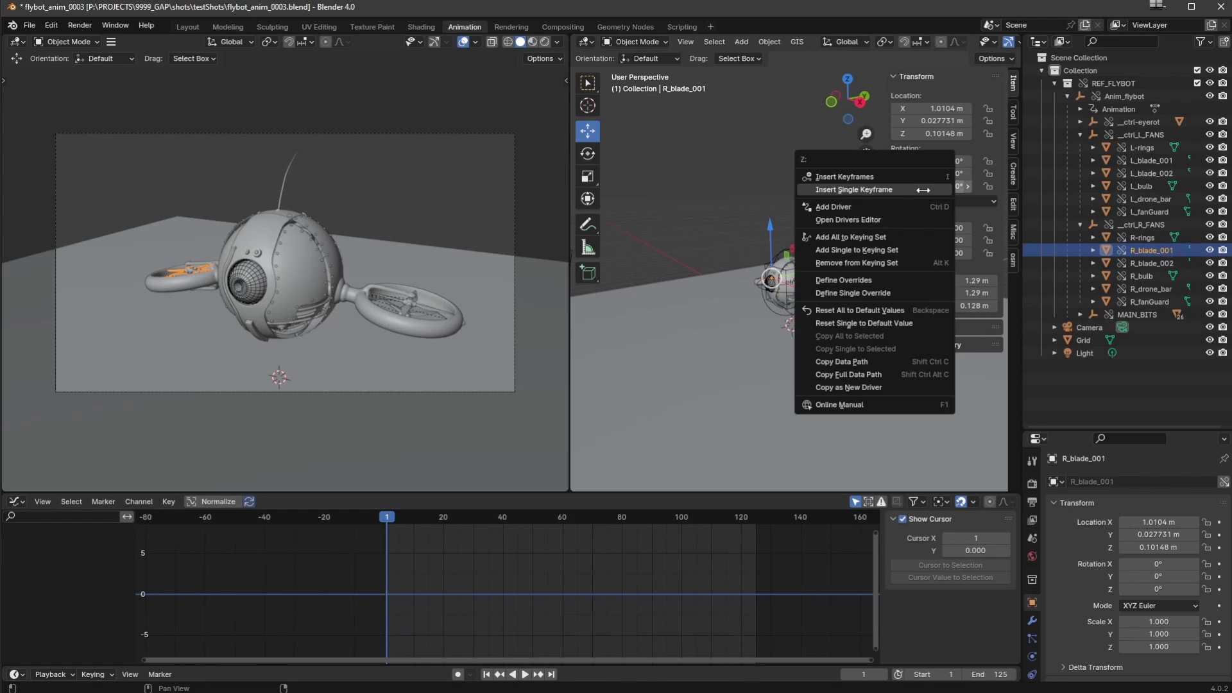
click(923, 189)
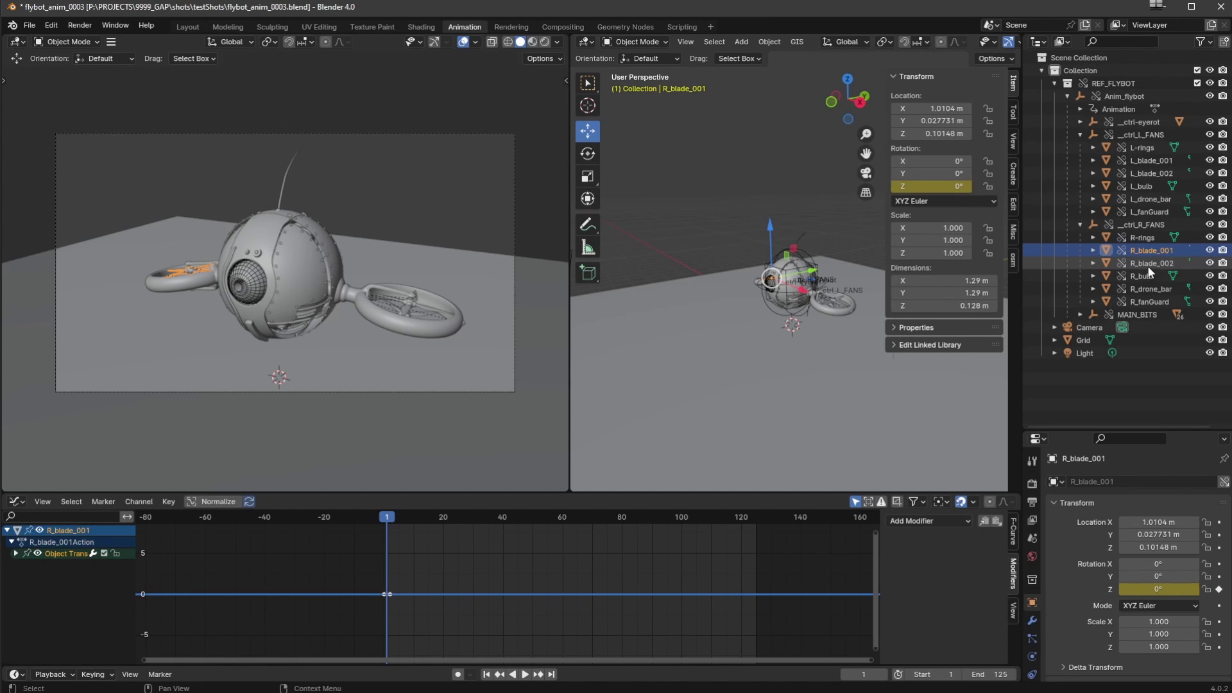
Keyframe the Z rotation at frame 1 for R_blade_002, L_blade_002 and L_blade_001
click(1146, 263)
right_click(927, 186)
click(929, 185)
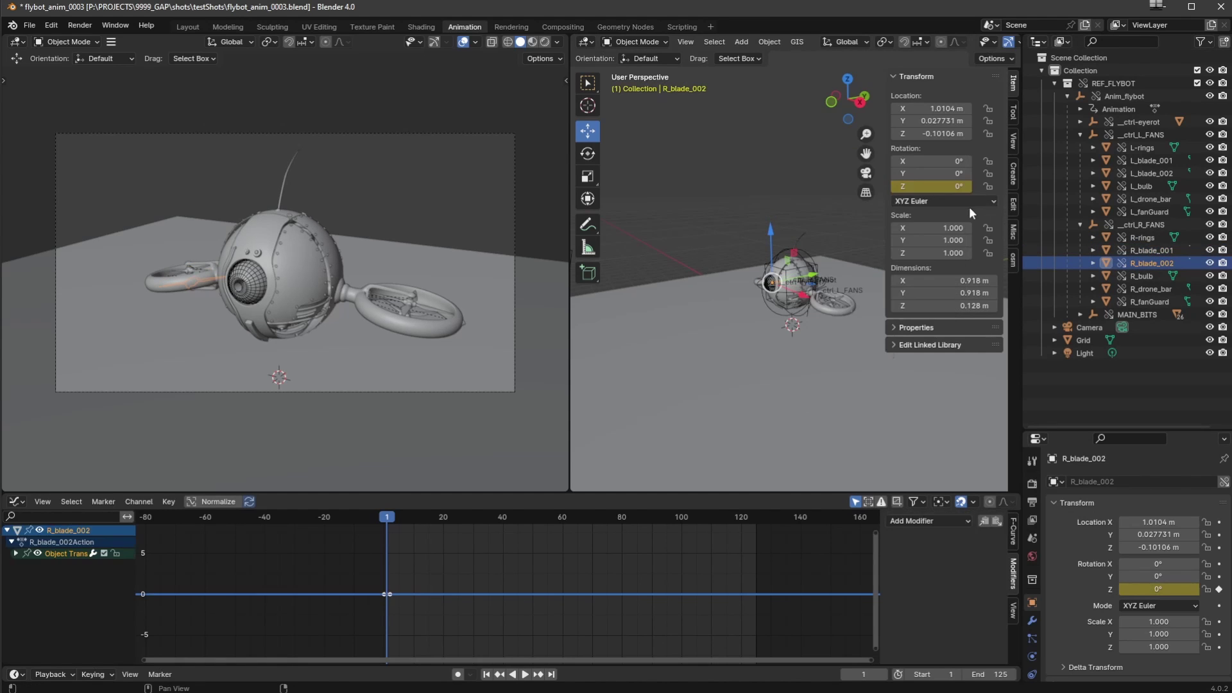
click(1152, 175)
right_click(938, 188)
click(938, 189)
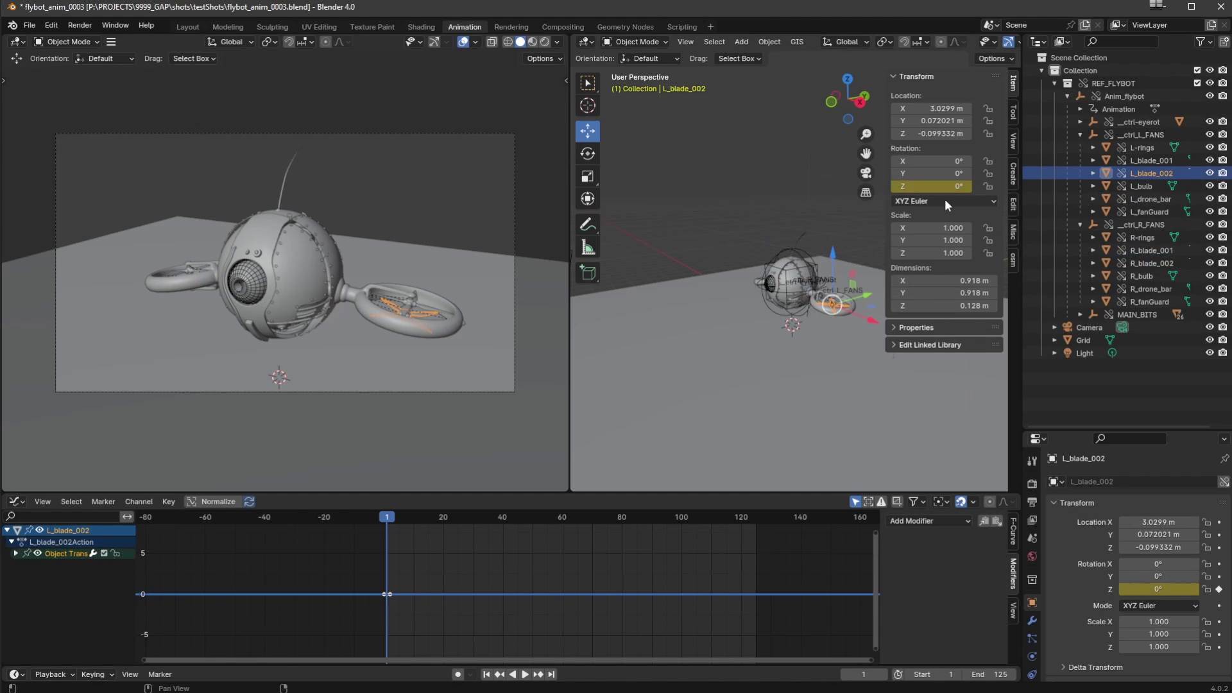
double_click(957, 174)
click(1148, 160)
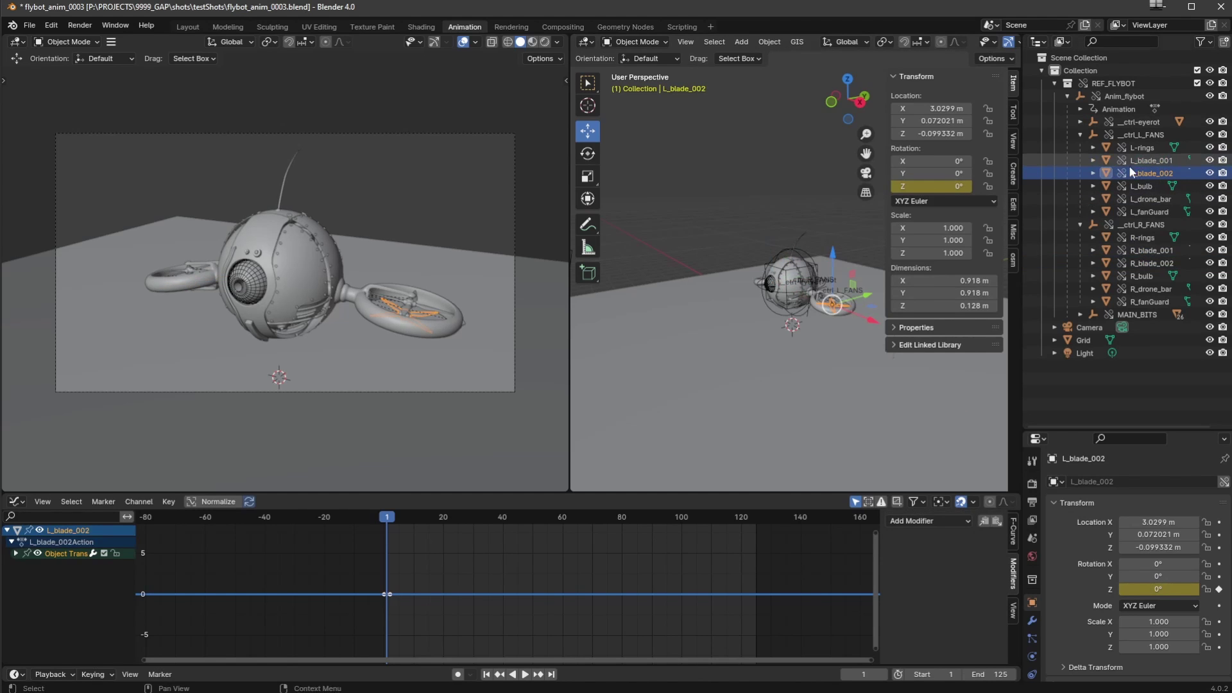
right_click(941, 188)
click(940, 188)
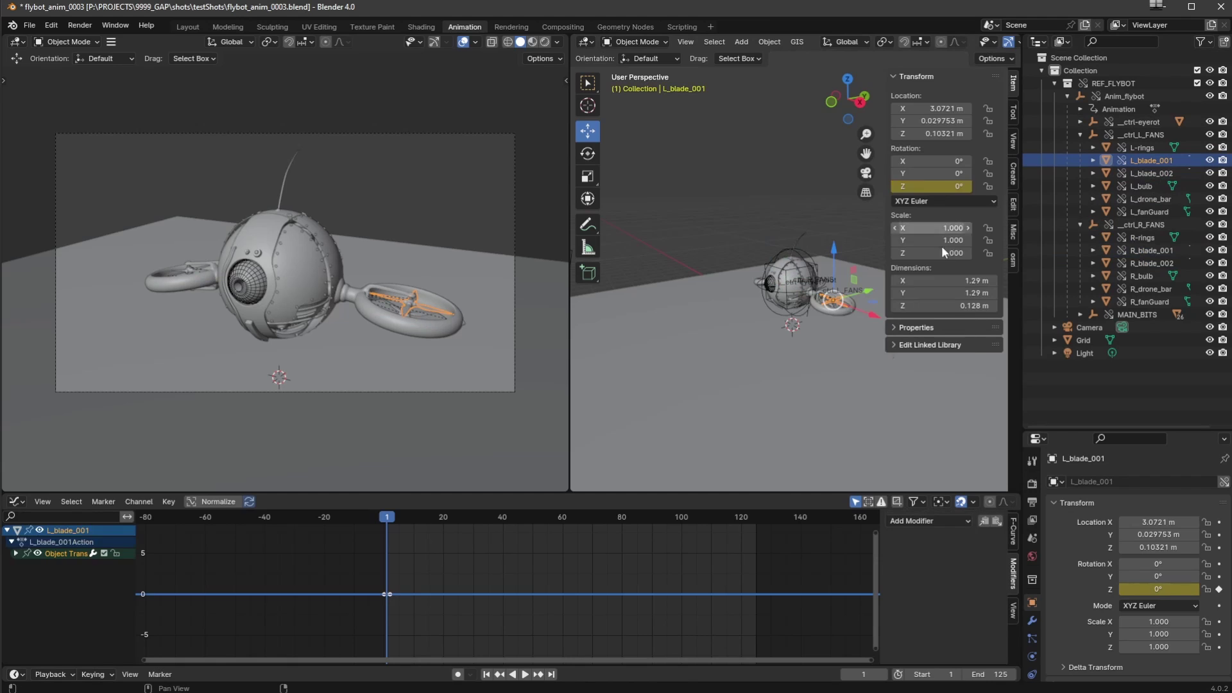
Select all four fan blade objects together
ctrl+click(1159, 176)
ctrl+click(1149, 251)
ctrl+click(1140, 264)
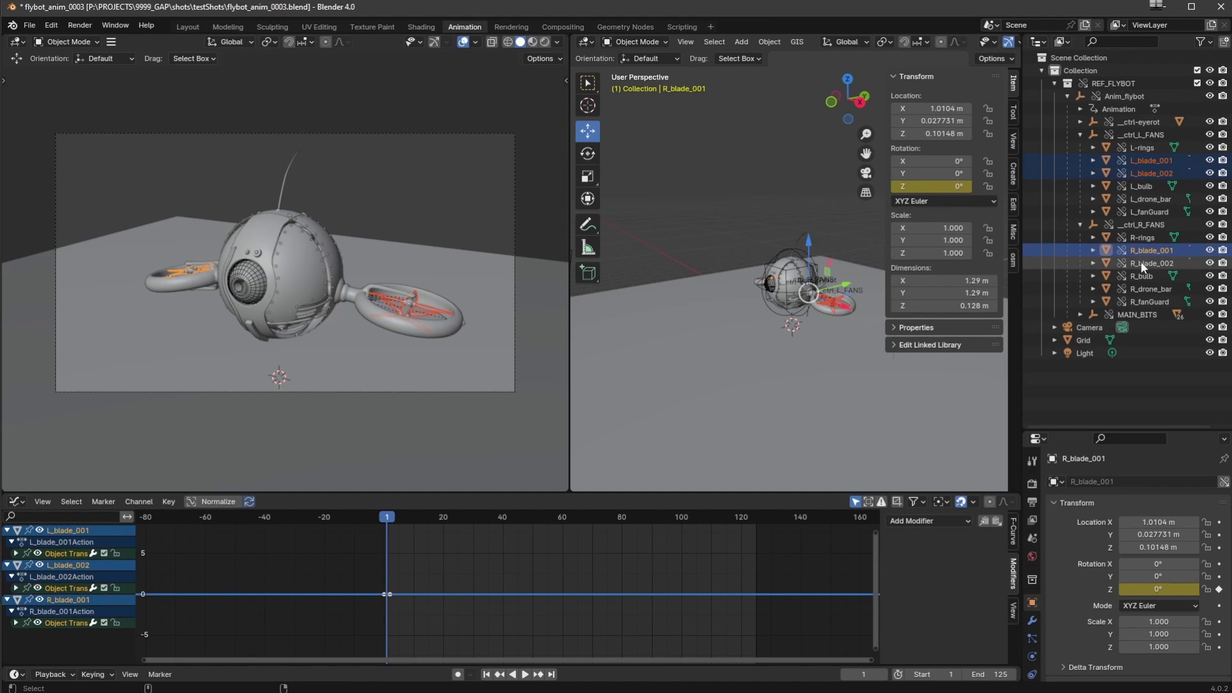
drag(385, 492, 754, 660)
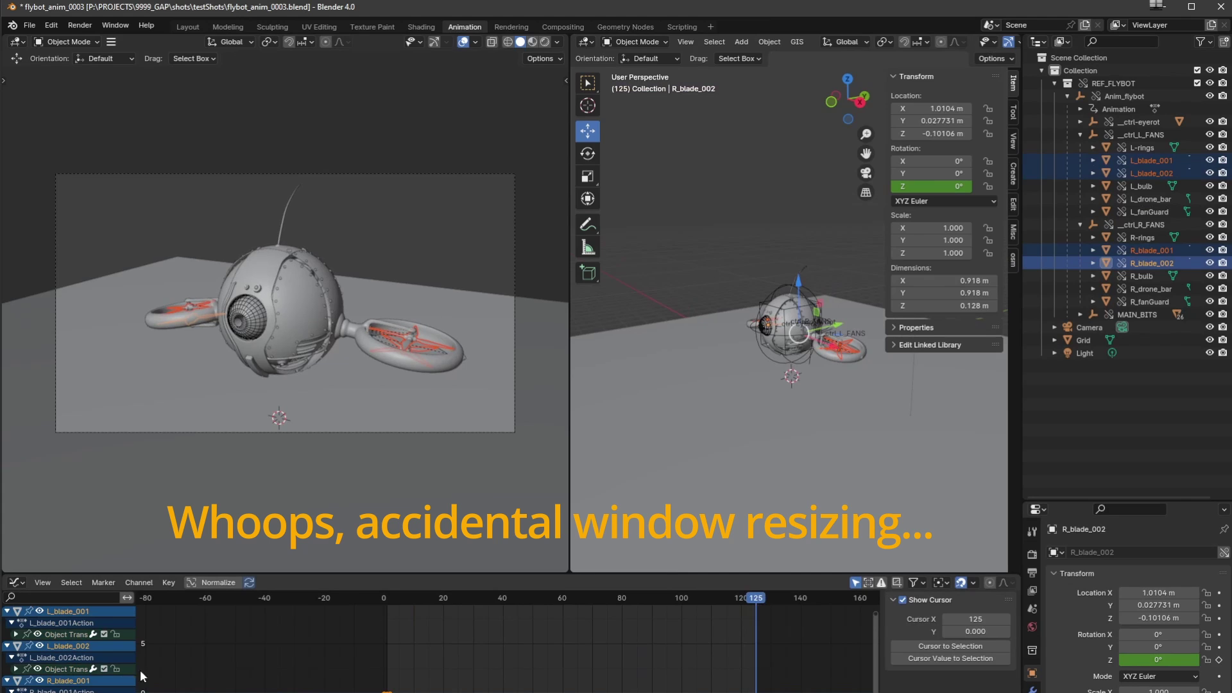
Insert keyframes on all blade channels at frame 125
key(i)
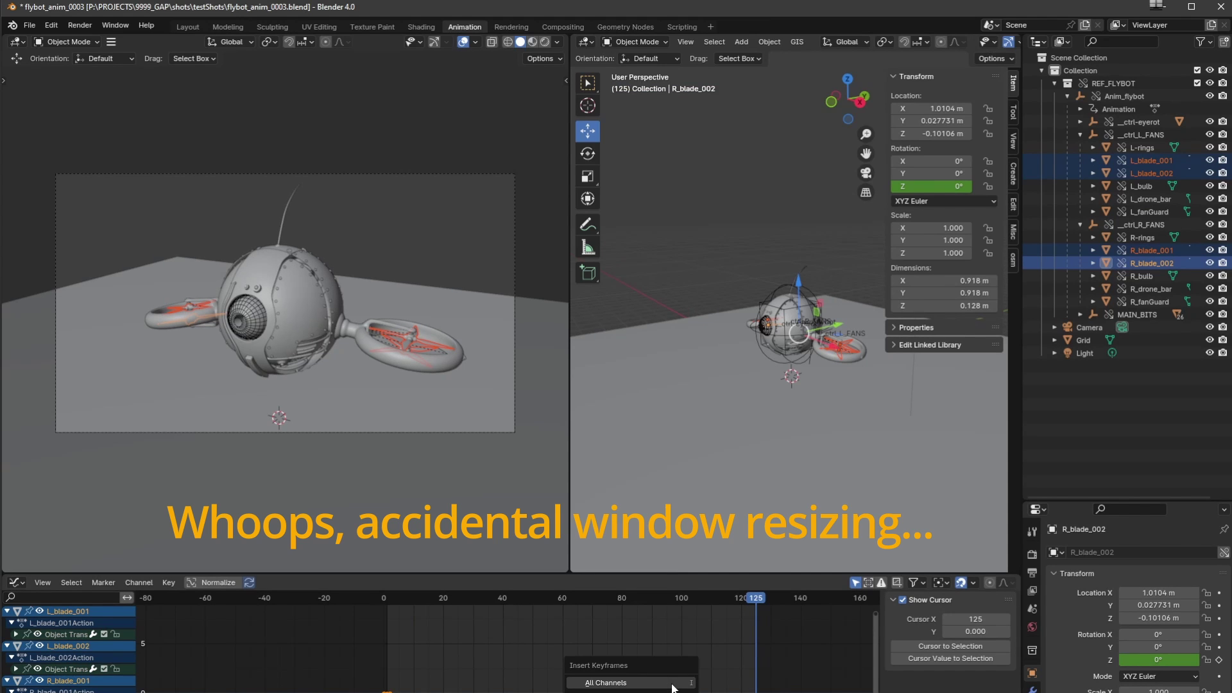
click(671, 683)
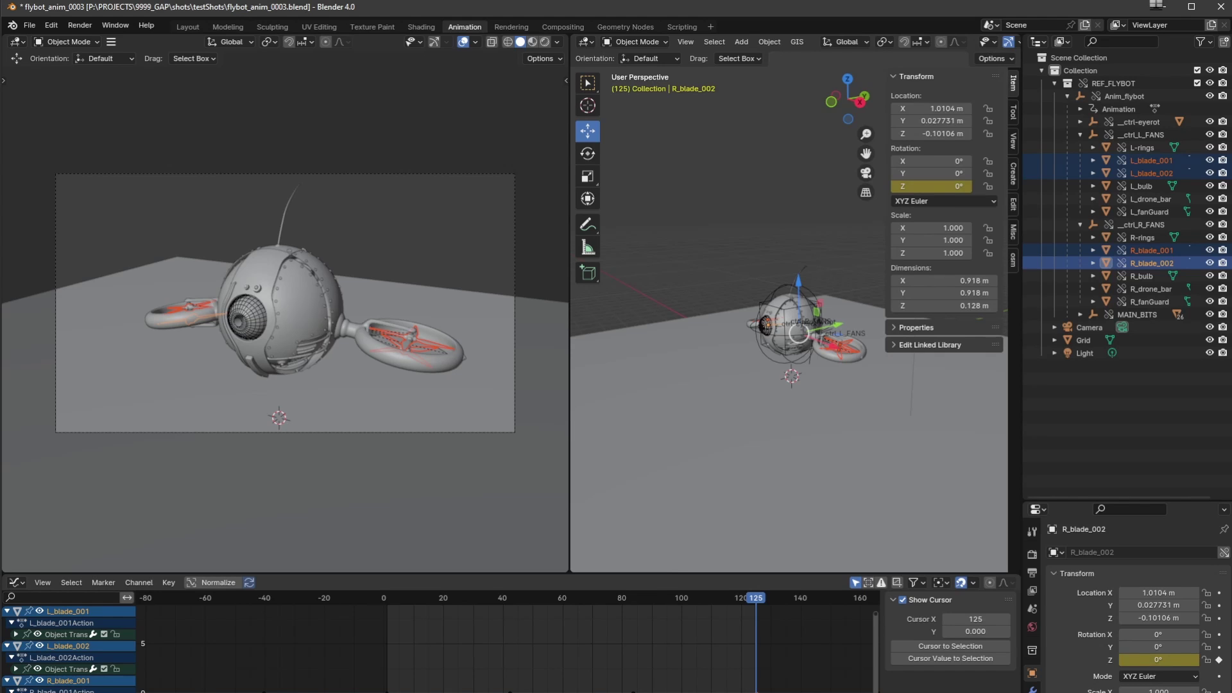
key(g)
click(795, 308)
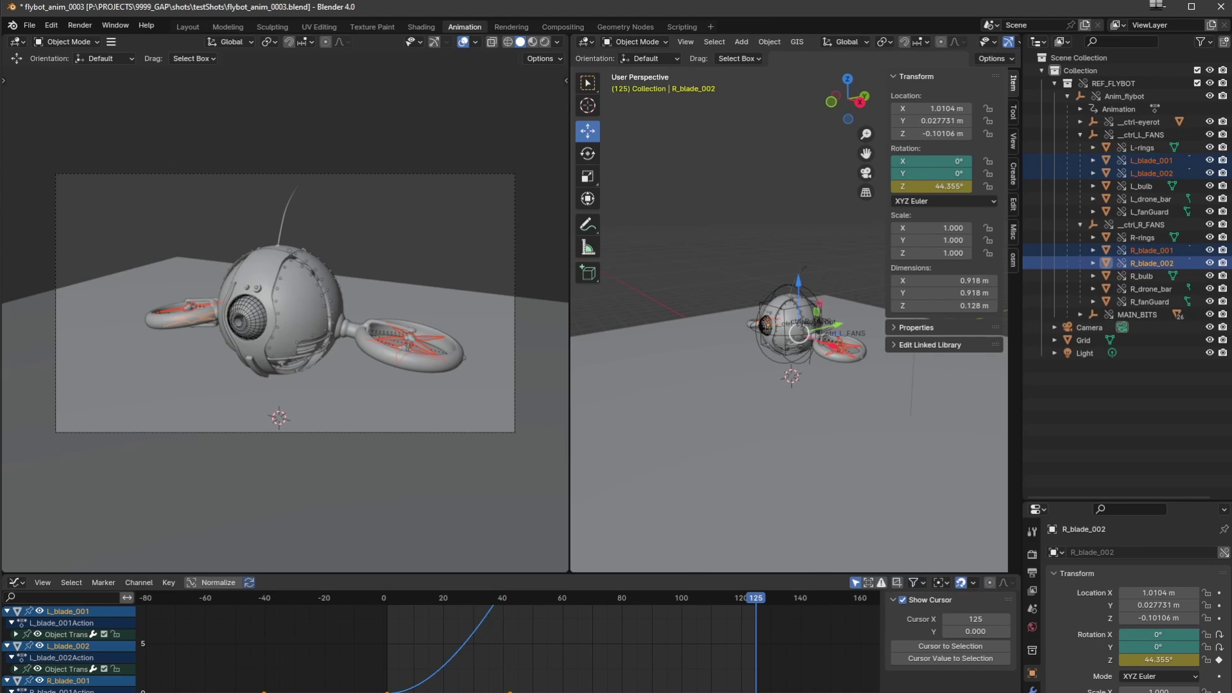
Raise the frame 125 end keyframe to about 1809° of Z rotation
scroll(507, 642, down, 10)
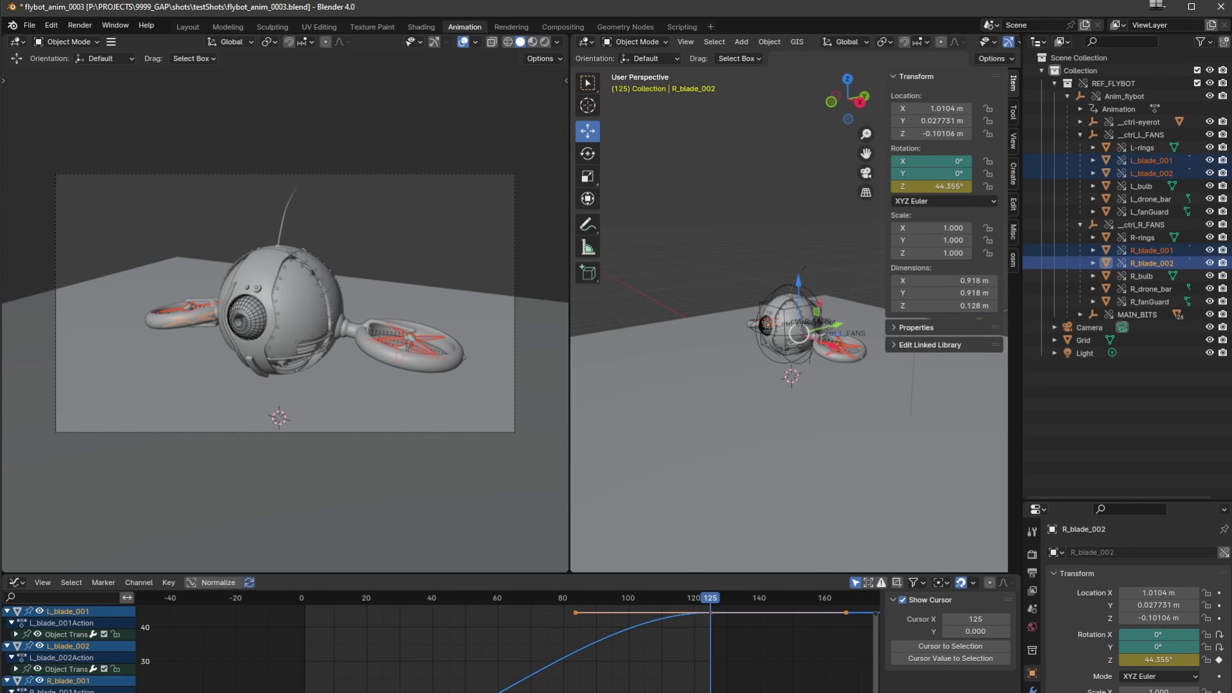
ctrl+middle_drag(507, 642, 512, 673)
click(531, 667)
key(g)
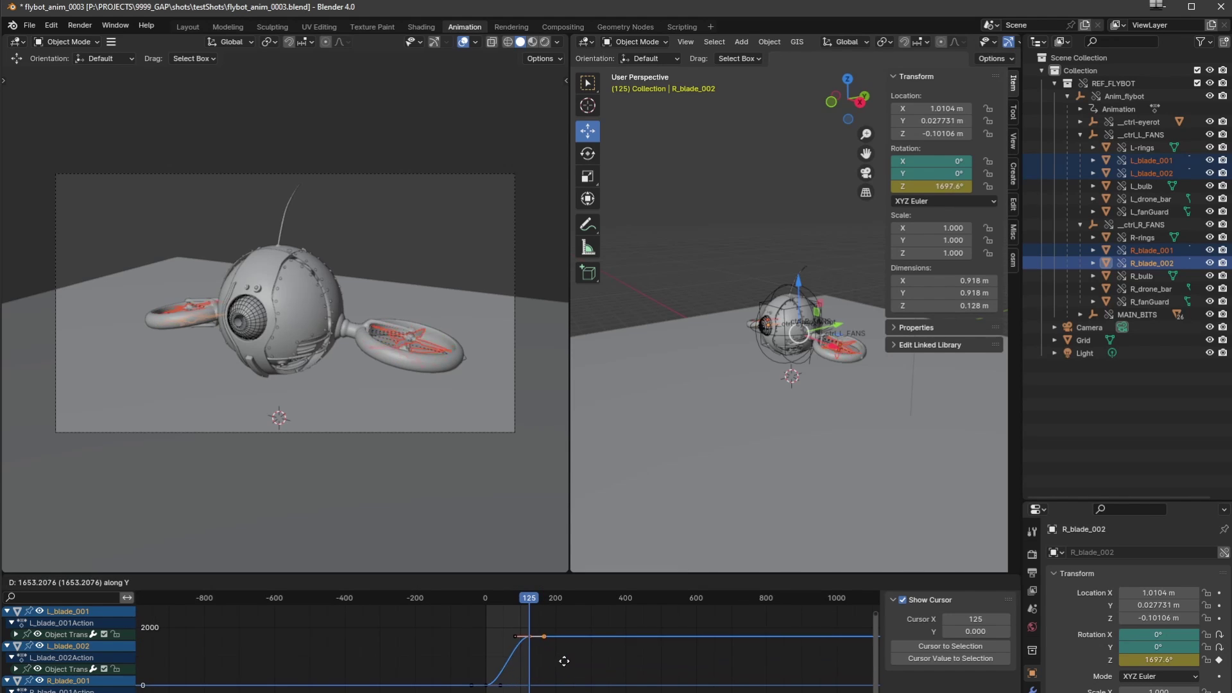
click(564, 677)
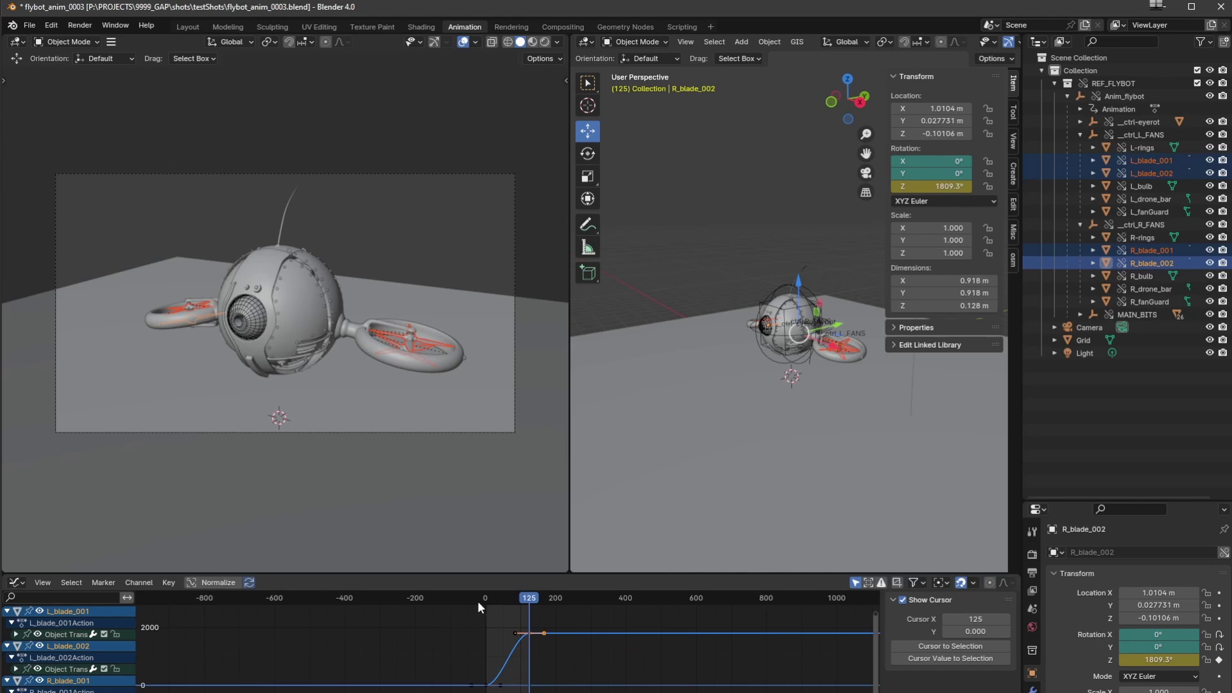
drag(479, 598, 507, 604)
drag(421, 608, 558, 690)
Set the blade rotation keyframes to Linear interpolation and deselect them
key(t)
key(l)
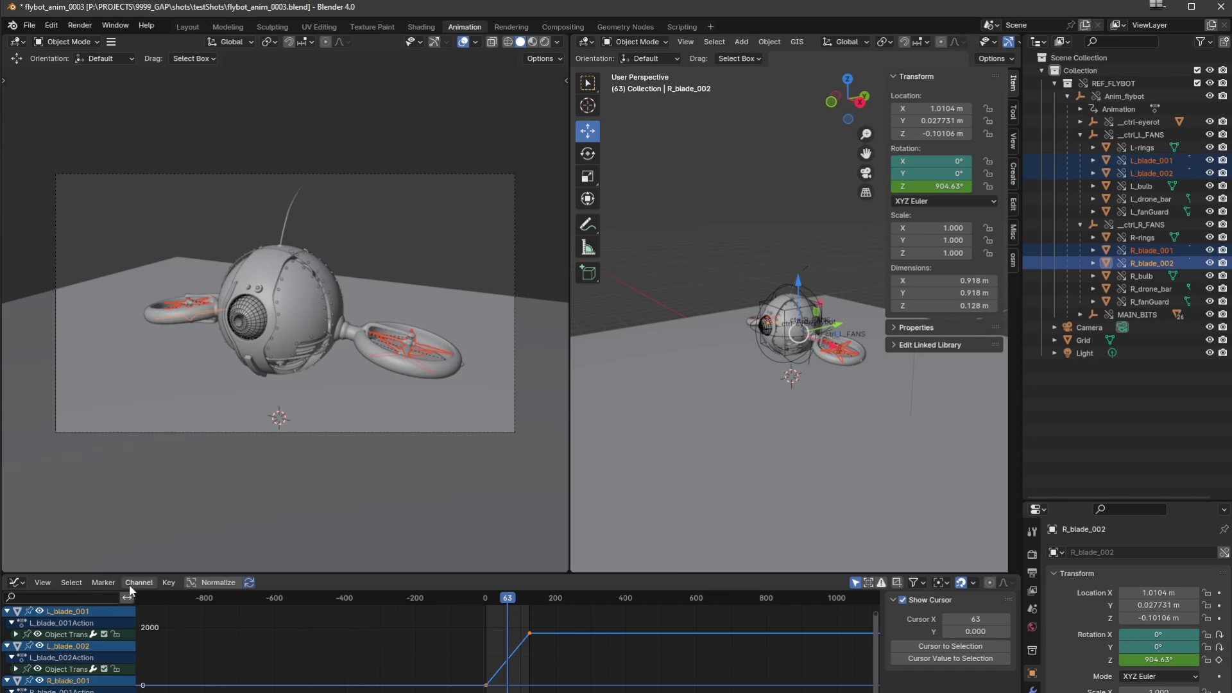
click(71, 582)
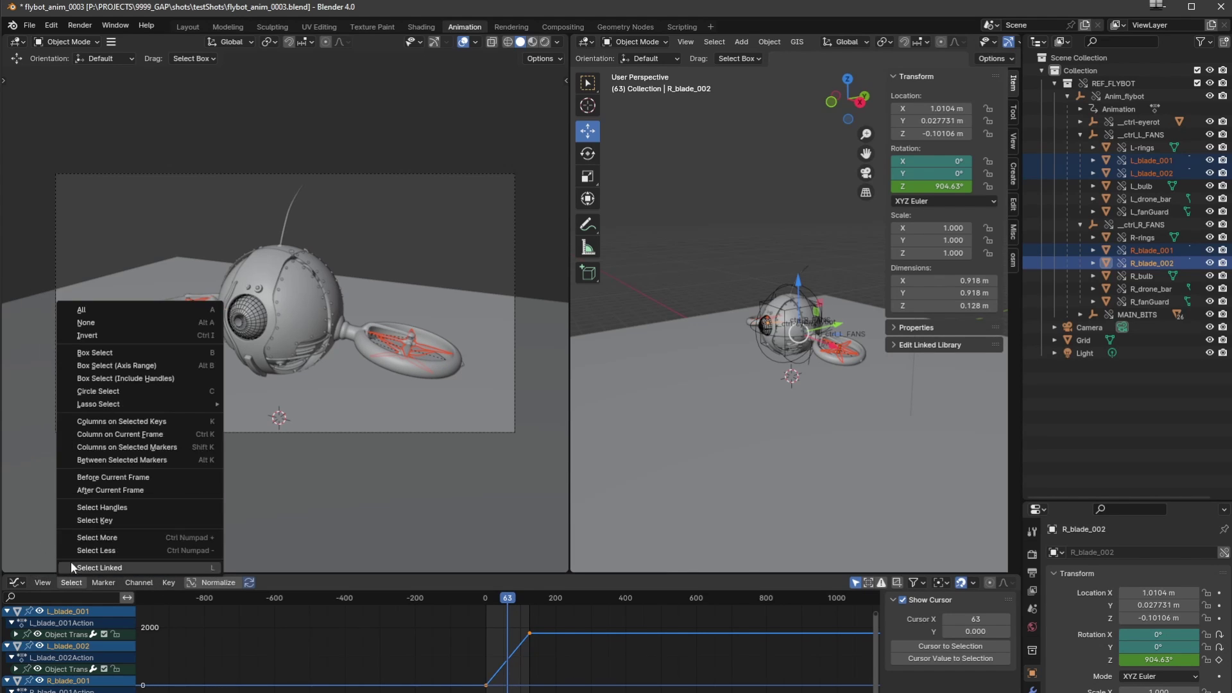
mouse_move(42, 581)
click(45, 506)
click(282, 658)
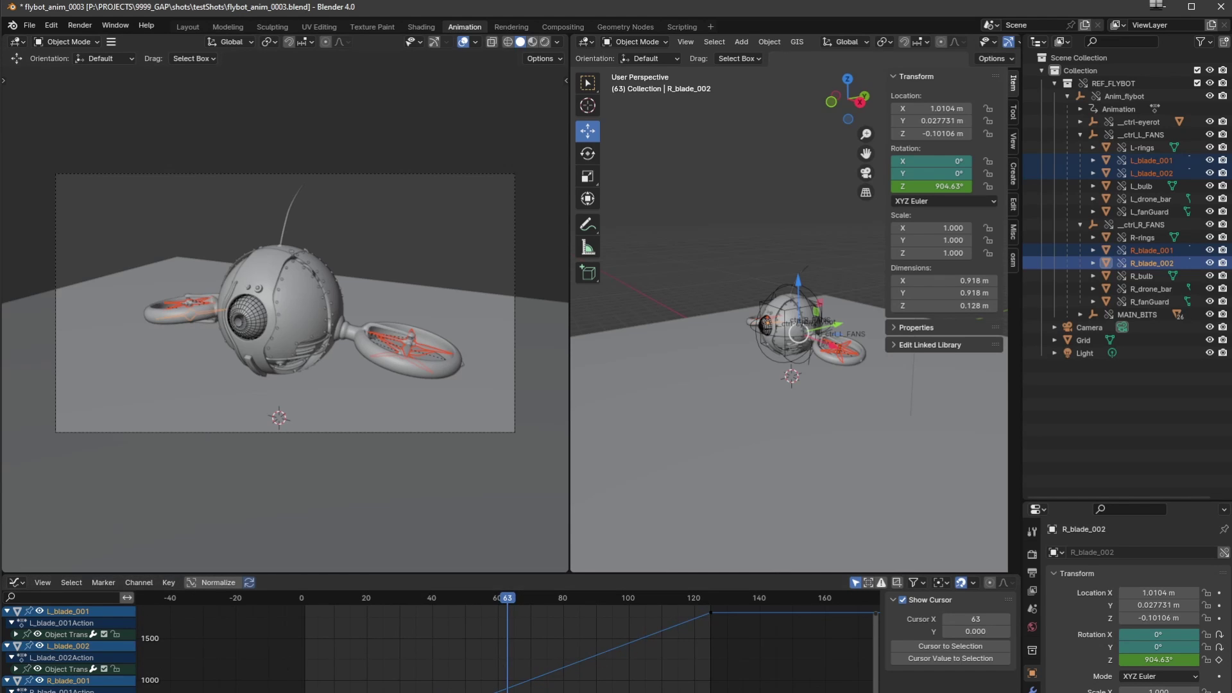
Play the spin from frame 1, stopping around frame 84 to check it
key(shift+Left)
key(alt+a)
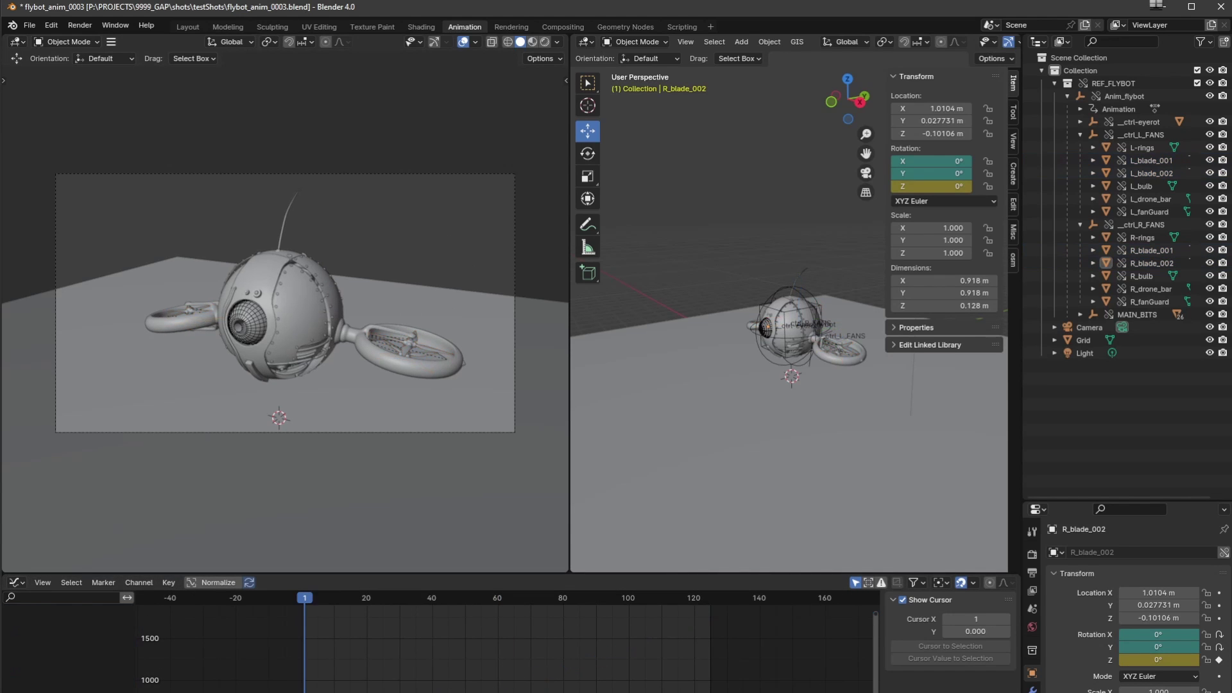
key(space)
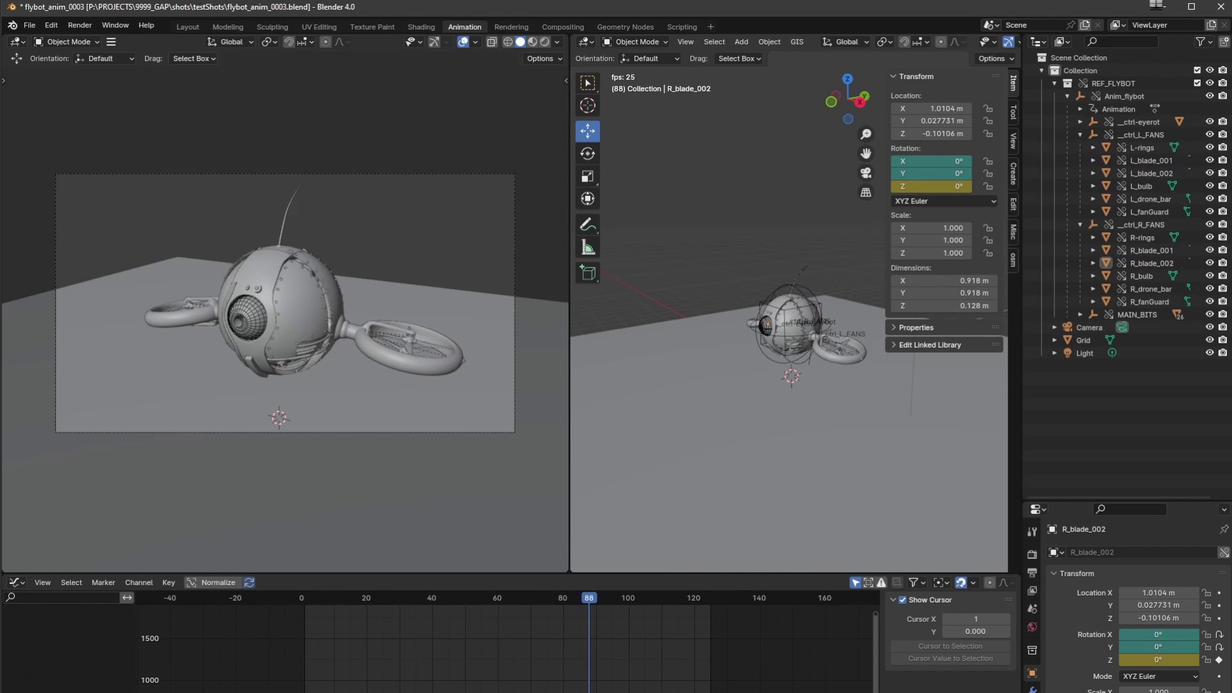
key(space)
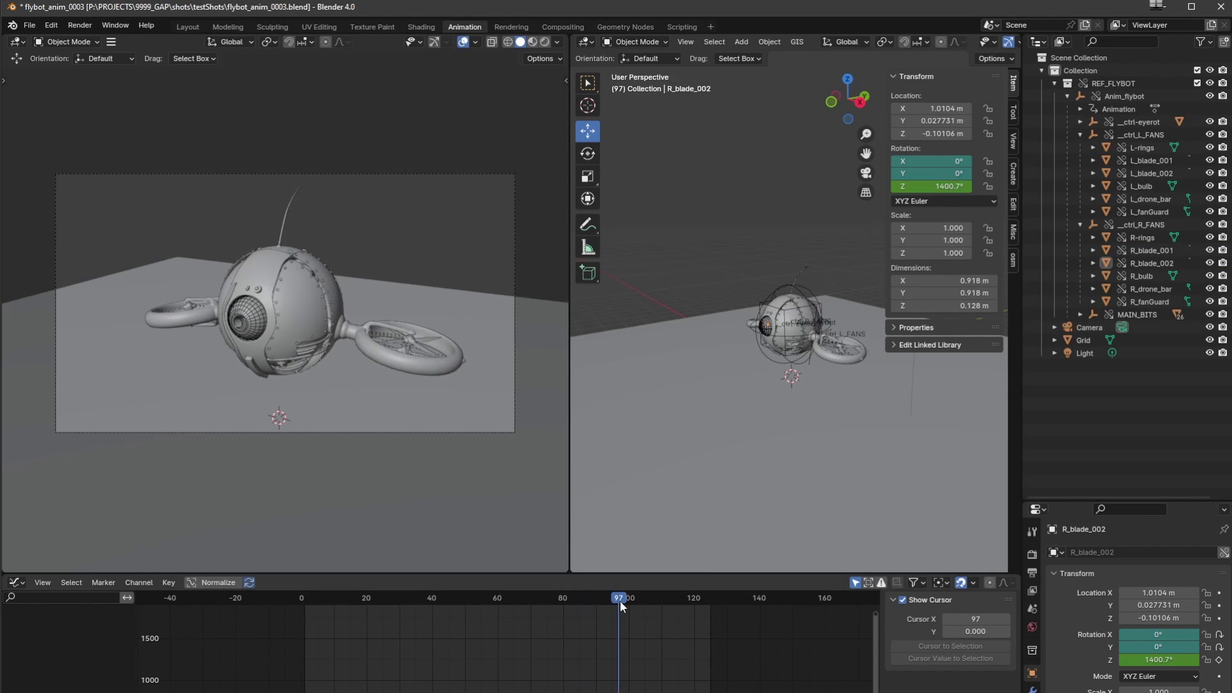
drag(622, 602, 572, 599)
key(Right)
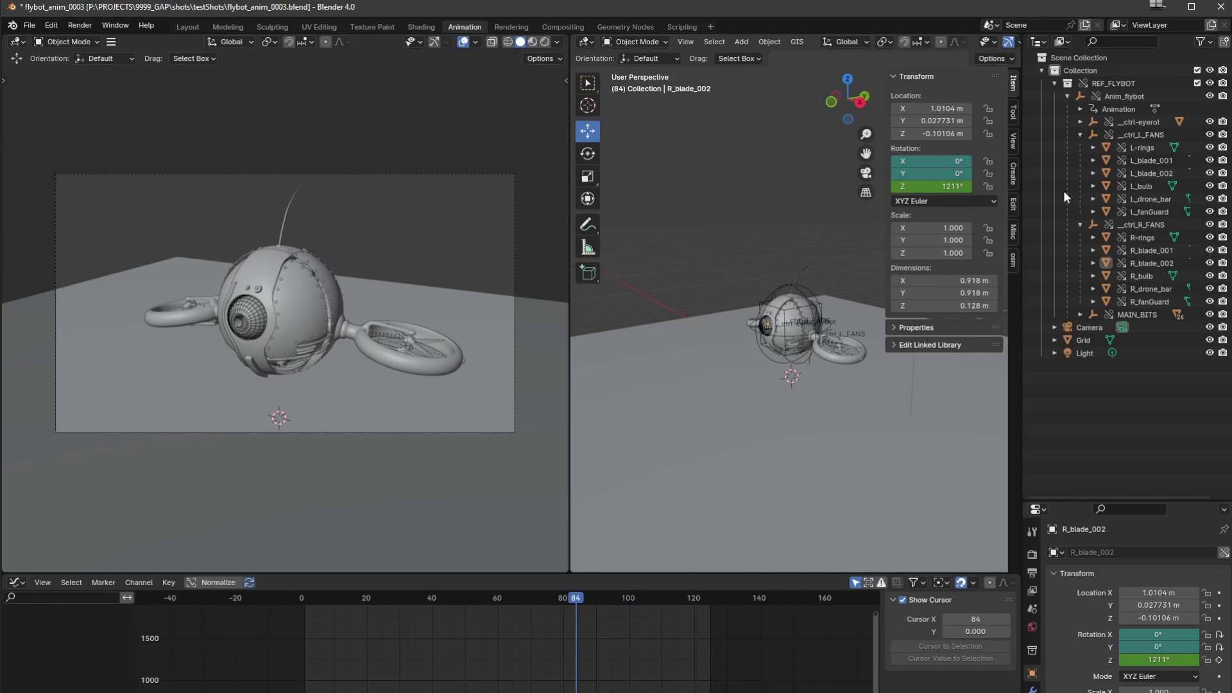
Select all four fan blades and all their rotation keyframes
click(1134, 250)
ctrl+click(1152, 263)
ctrl+click(1145, 175)
ctrl+click(1146, 163)
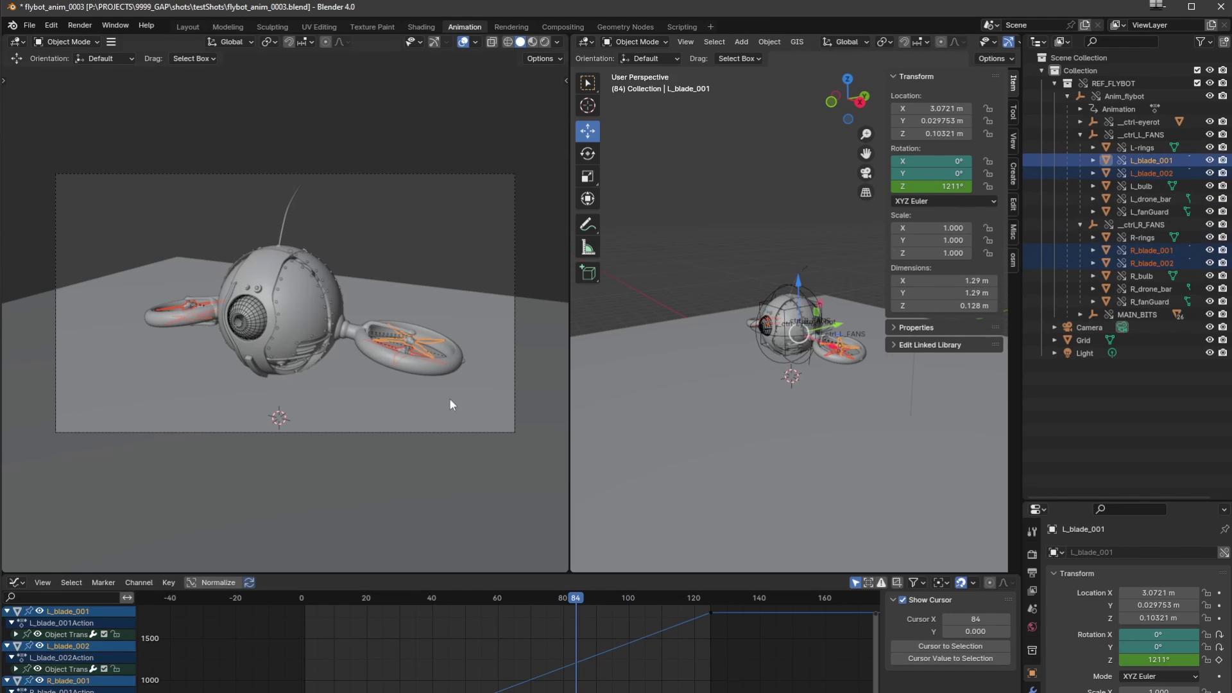
key(a)
key(Home)
Raise the end keyframe to about 3564° at frame 84 and replay from frame 0
key(g)
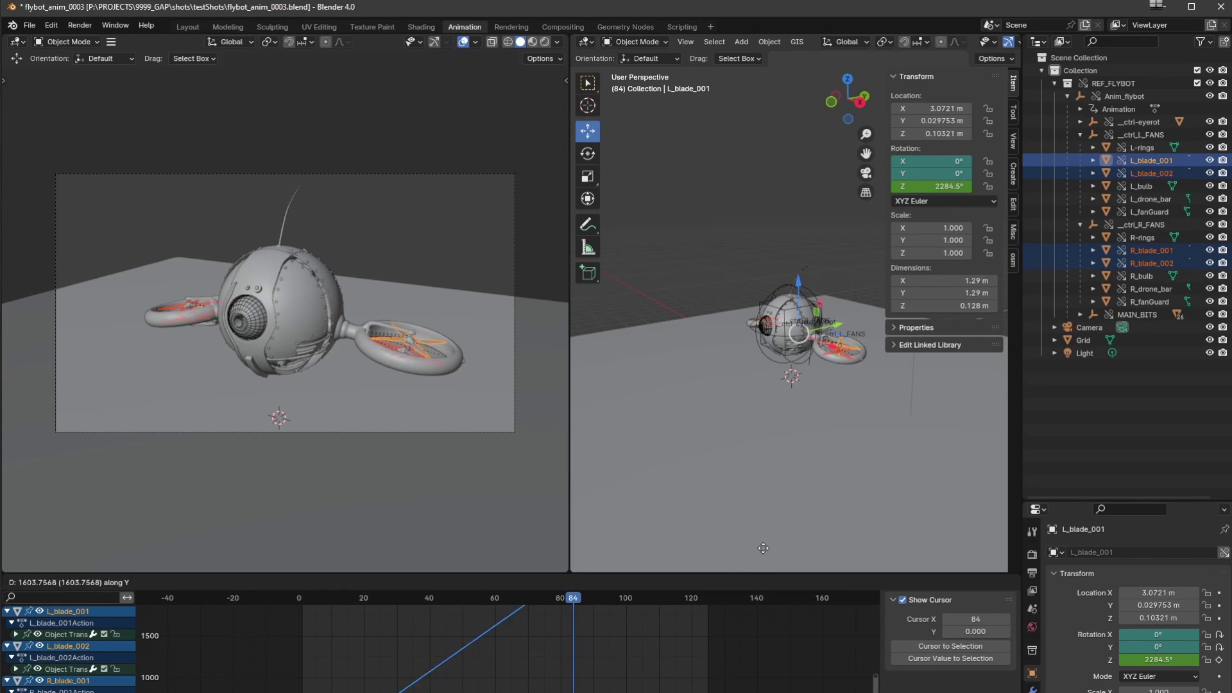
click(692, 584)
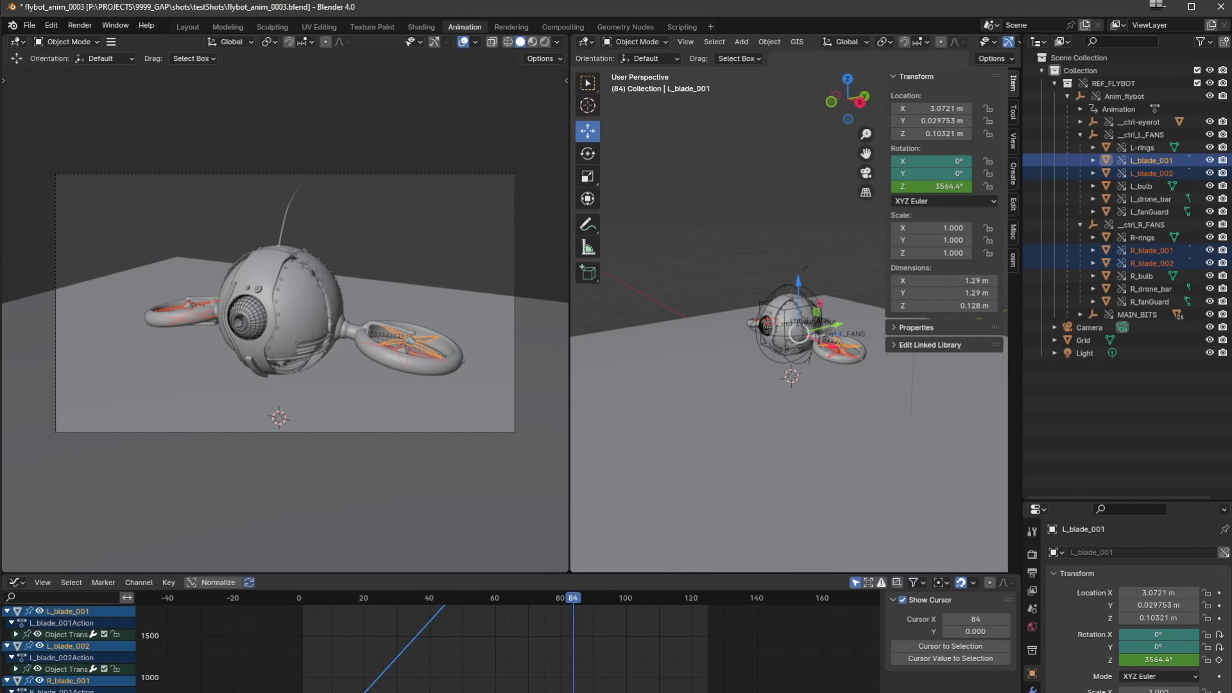
key(Home)
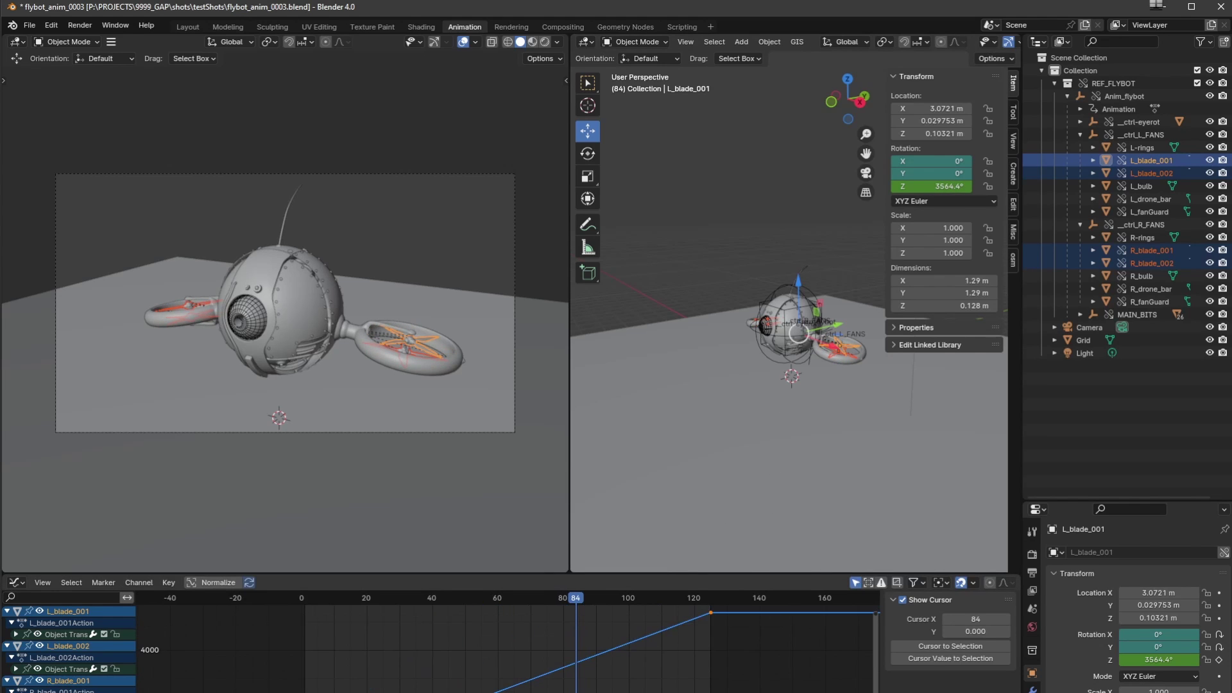
drag(593, 595, 301, 607)
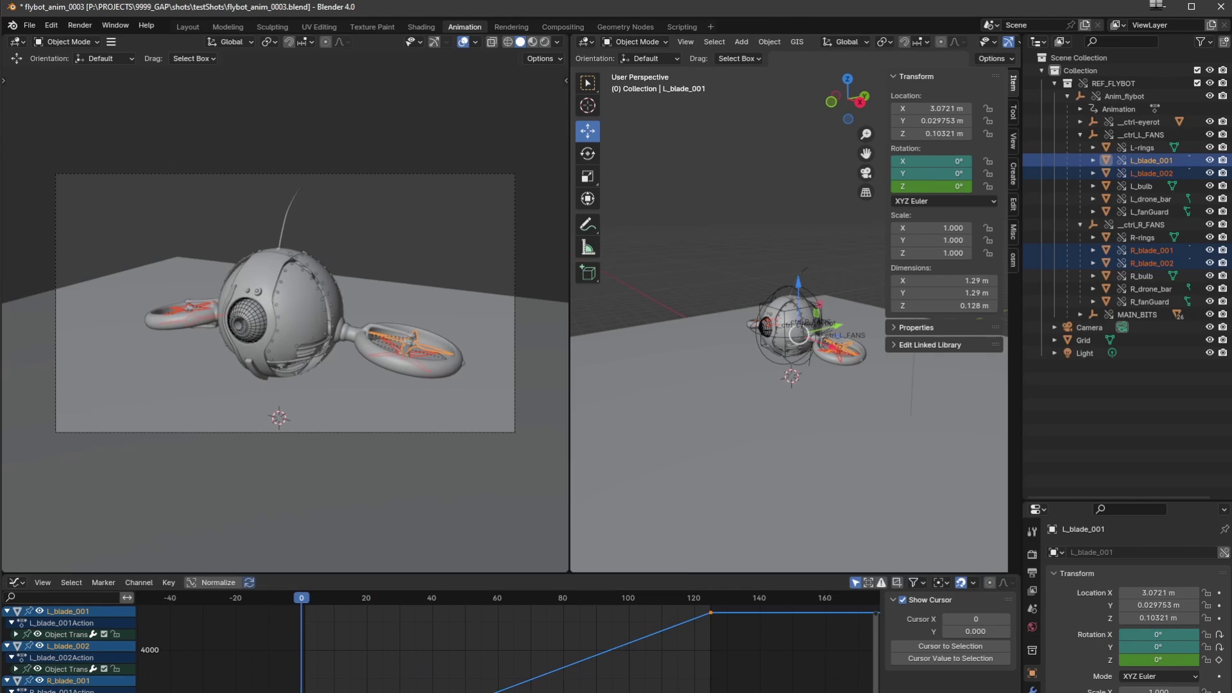
click(391, 531)
key(space)
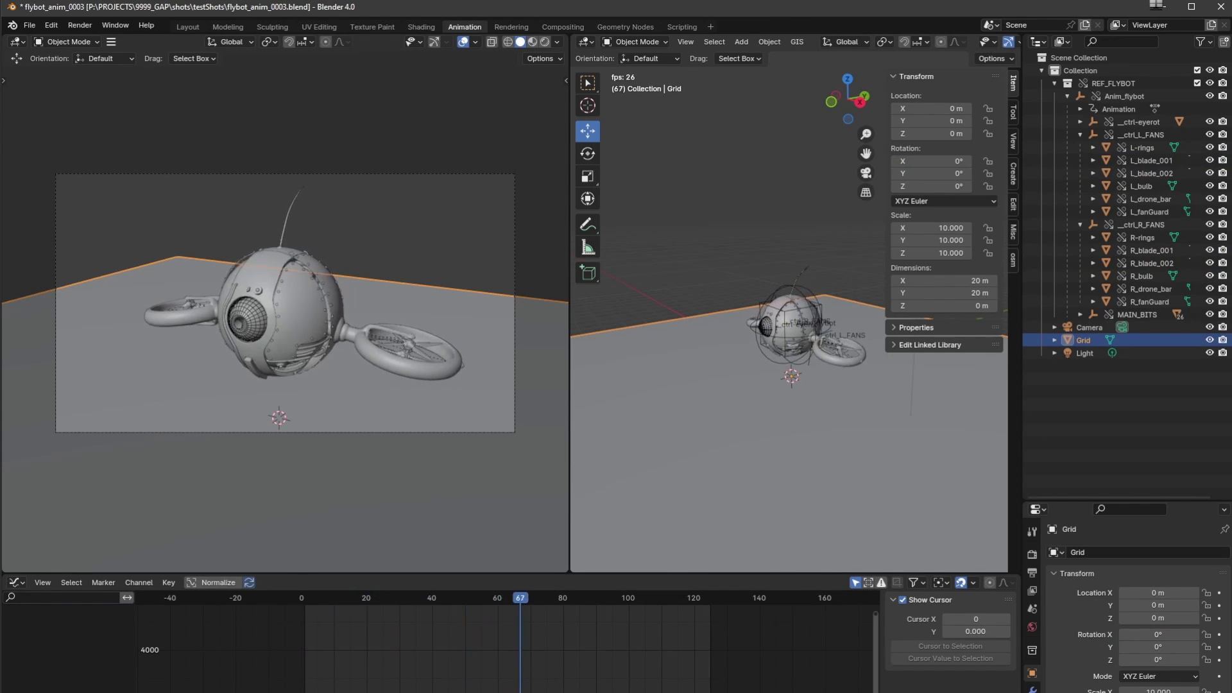
key(space)
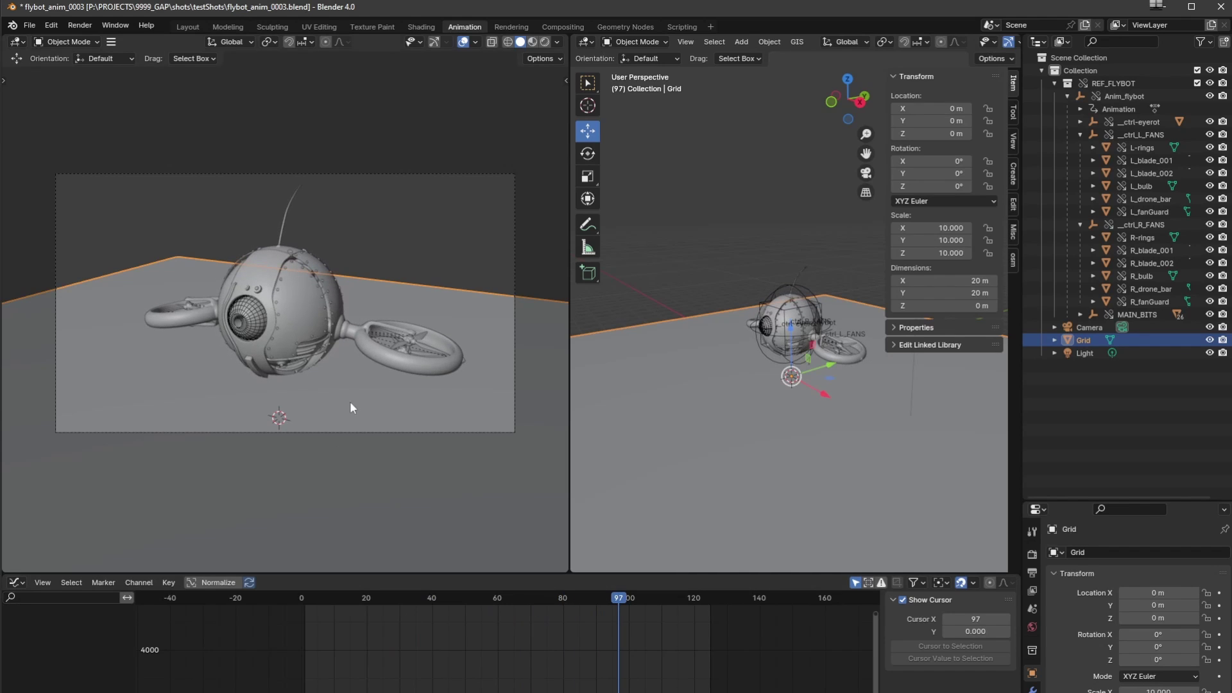
Save flybot_anim_0003.blend, then open REF_flybot.blend from the recent files
click(30, 25)
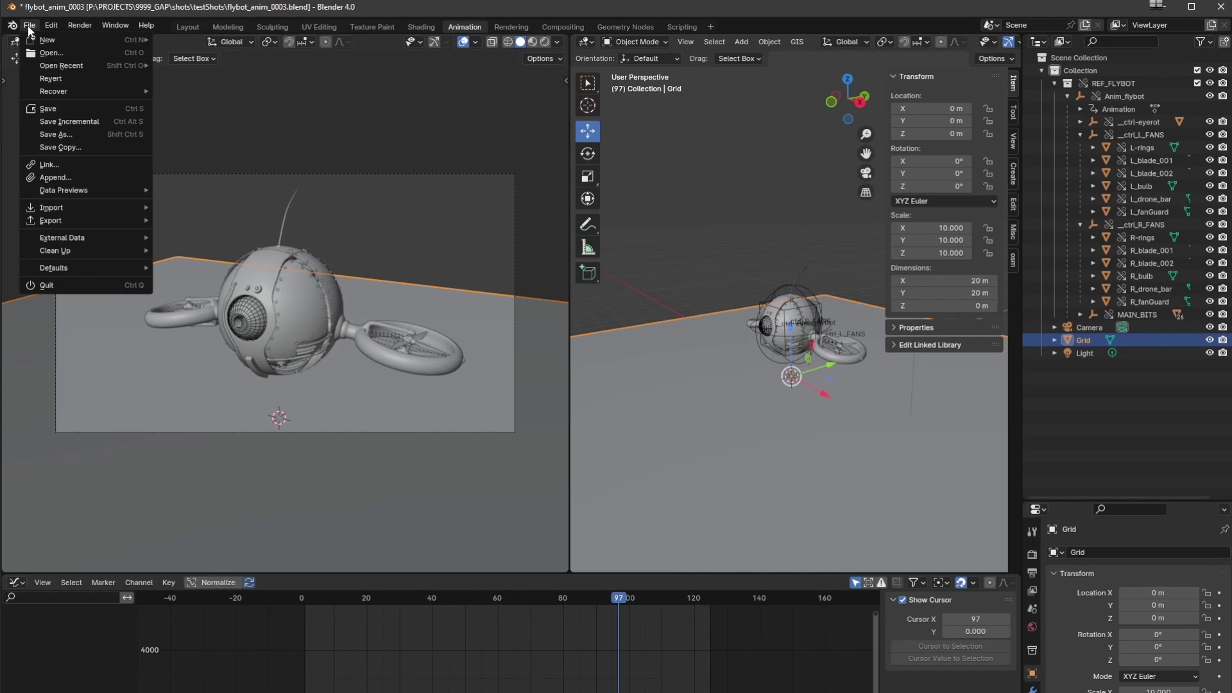
click(41, 109)
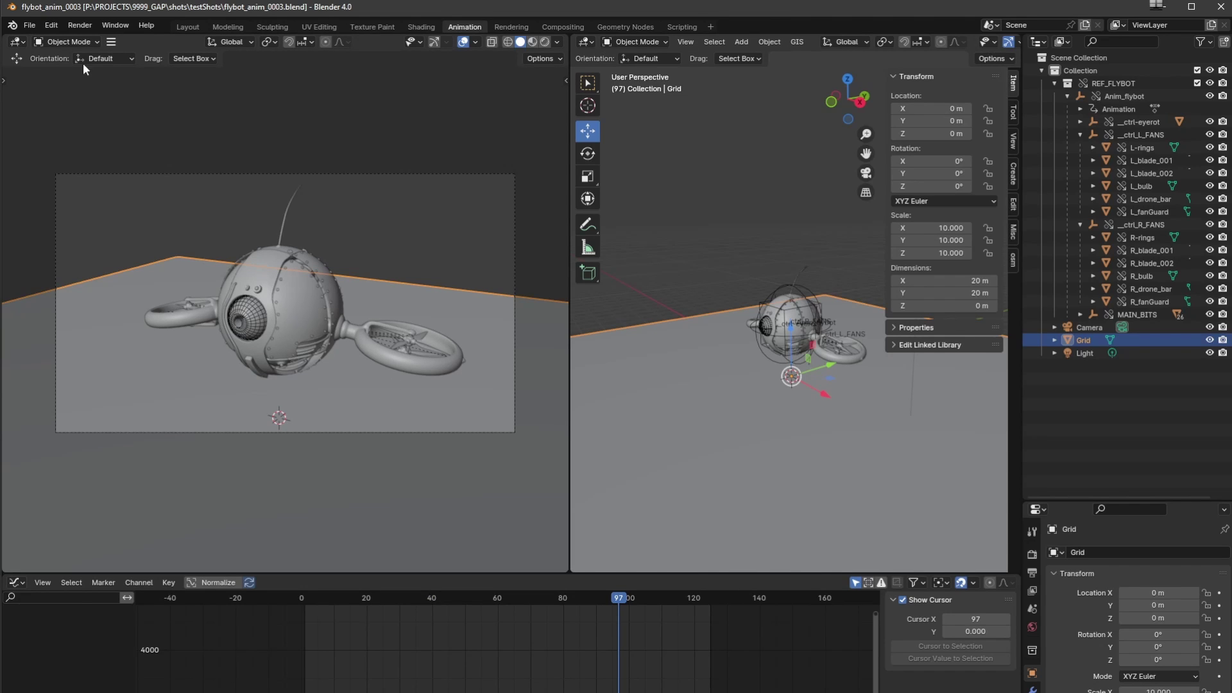
click(28, 26)
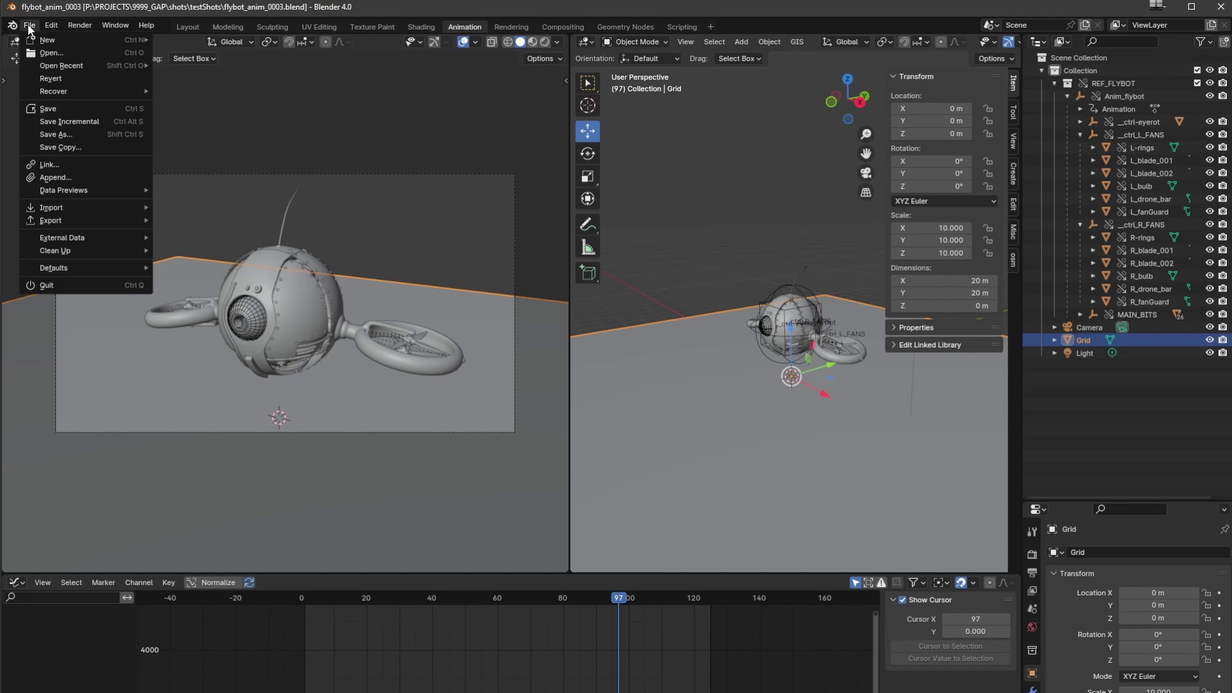
mouse_move(77, 66)
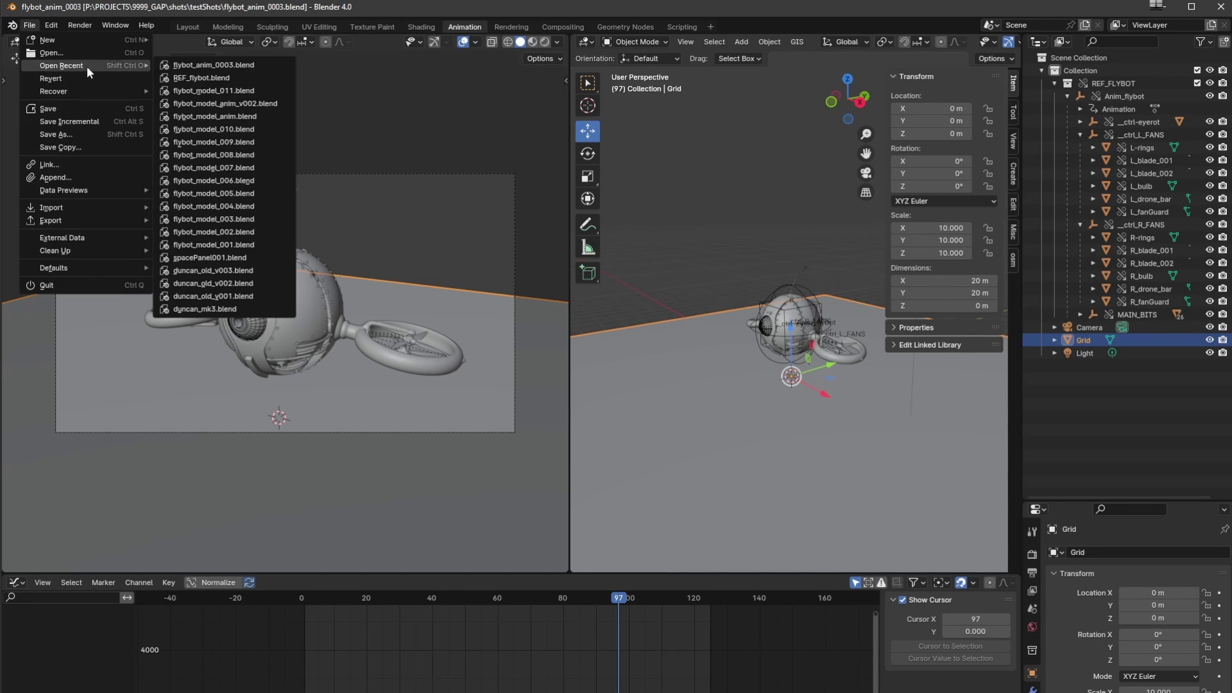
click(225, 77)
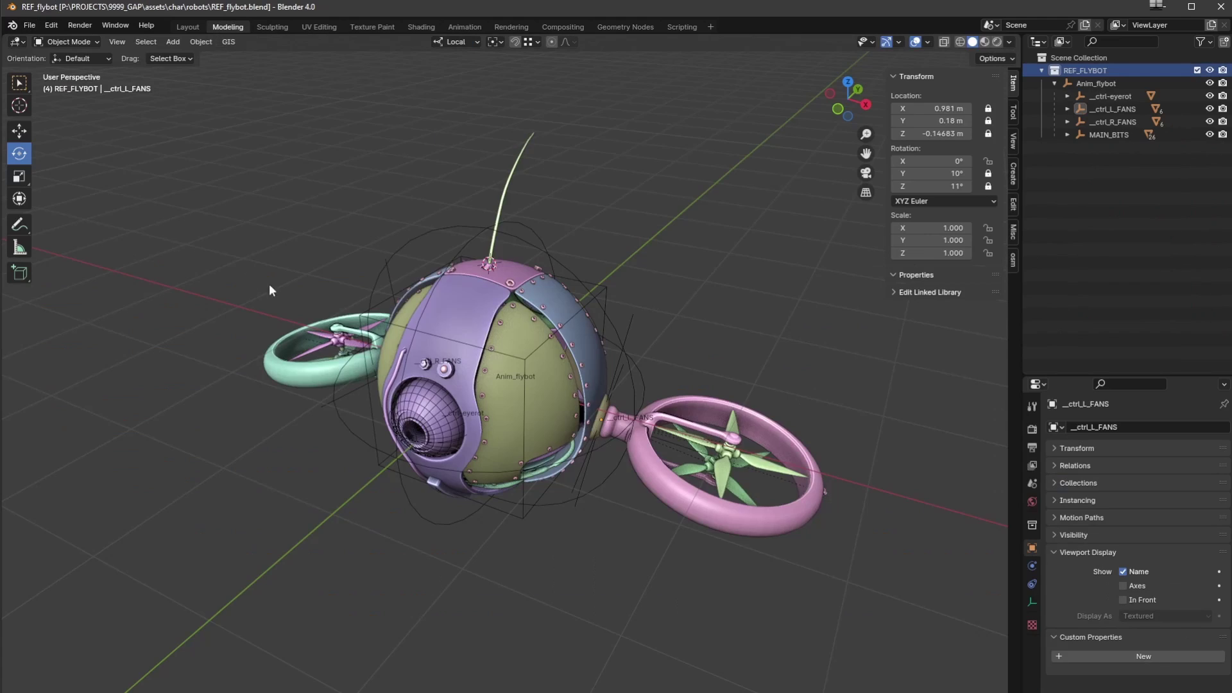
Add a mesh cube to the reference scene and rename it 'rubbish'
middle_drag(300, 316, 391, 463)
click(175, 42)
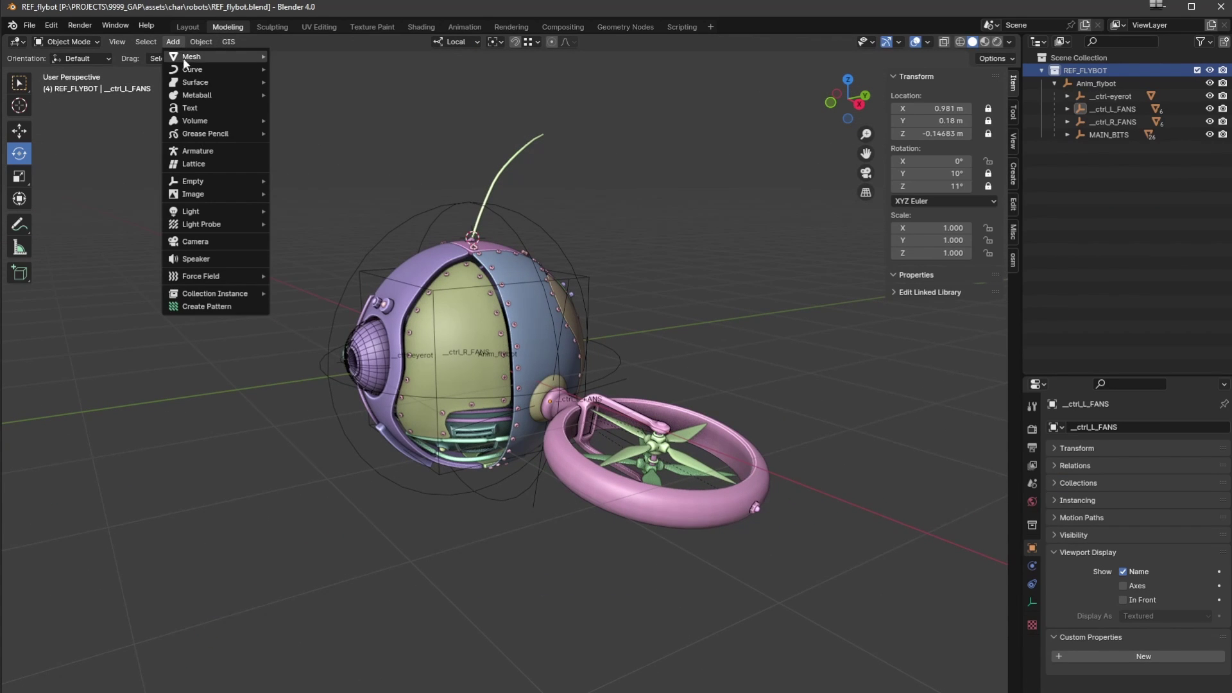
mouse_move(191, 58)
click(318, 68)
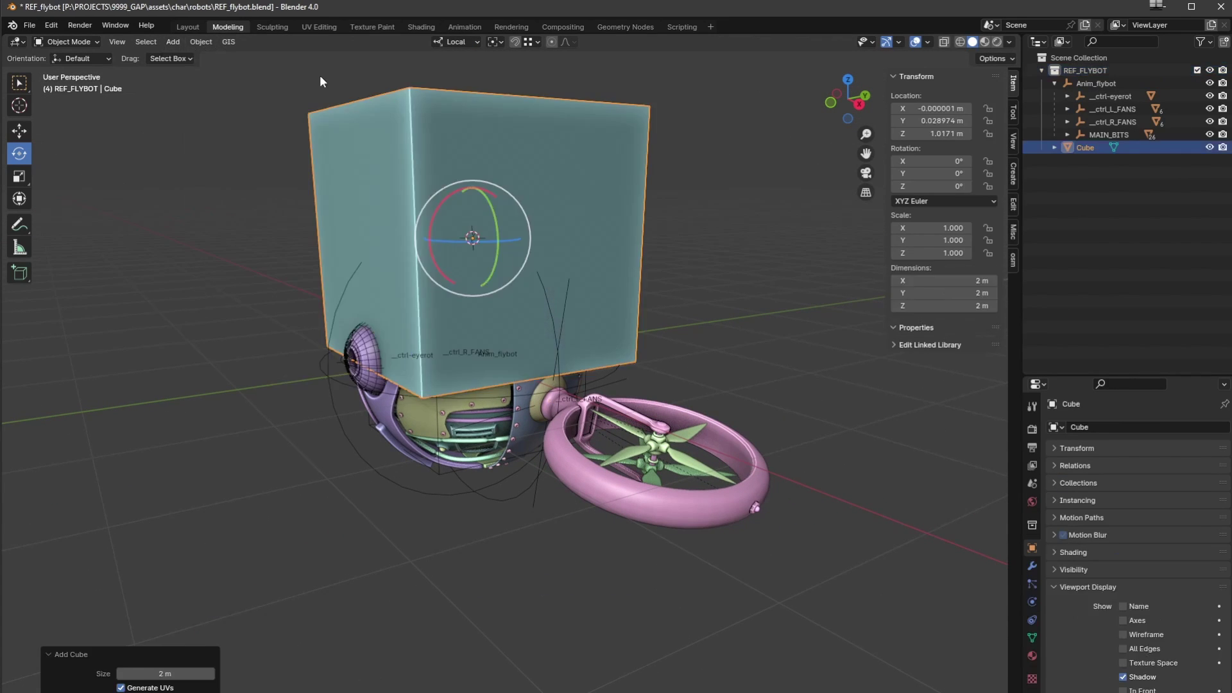
double_click(1085, 146)
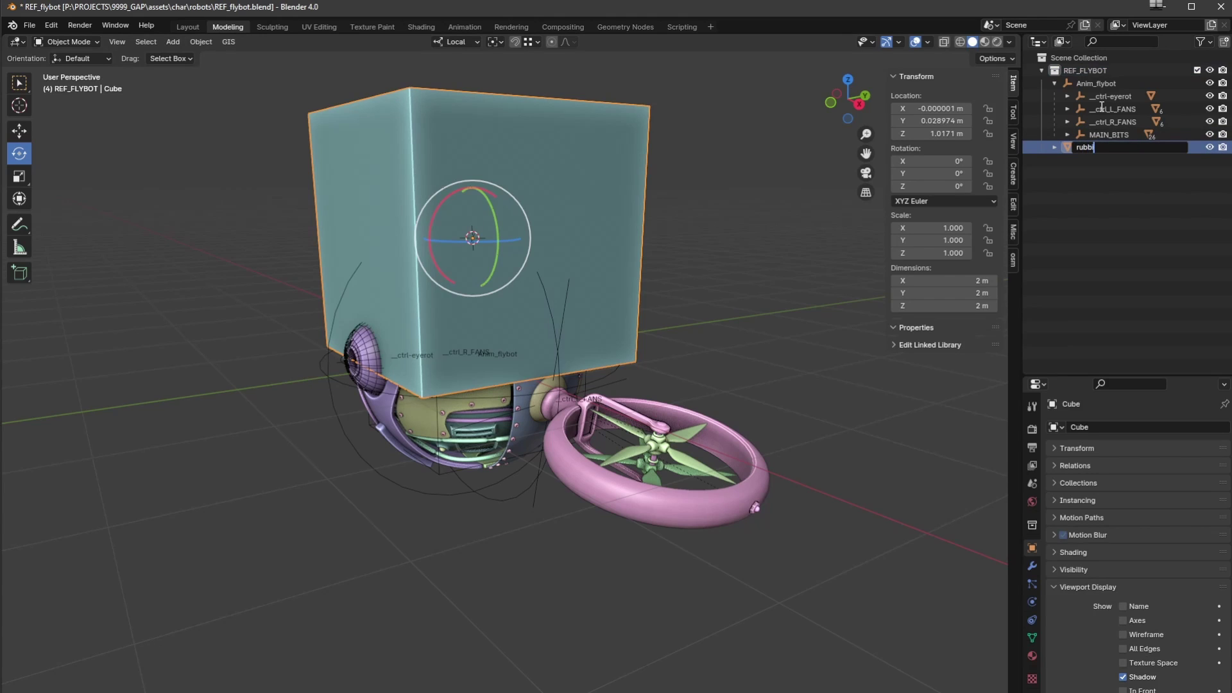
text(rubbish)
key(Return)
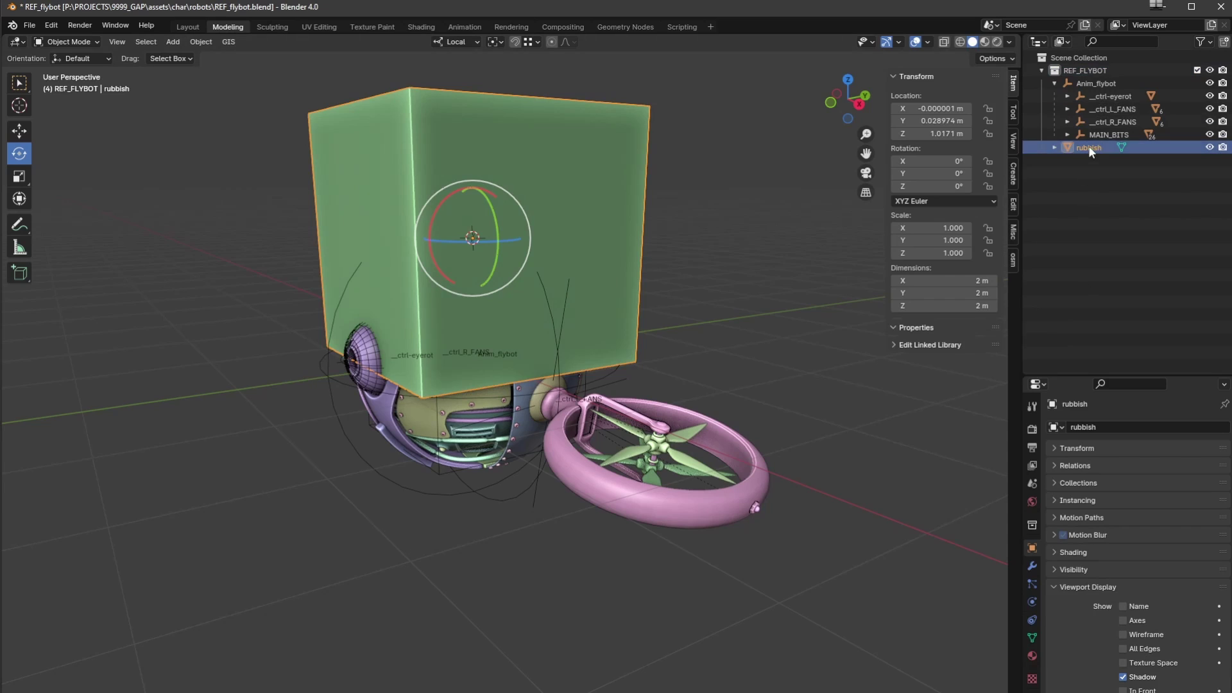
drag(1087, 144, 1084, 111)
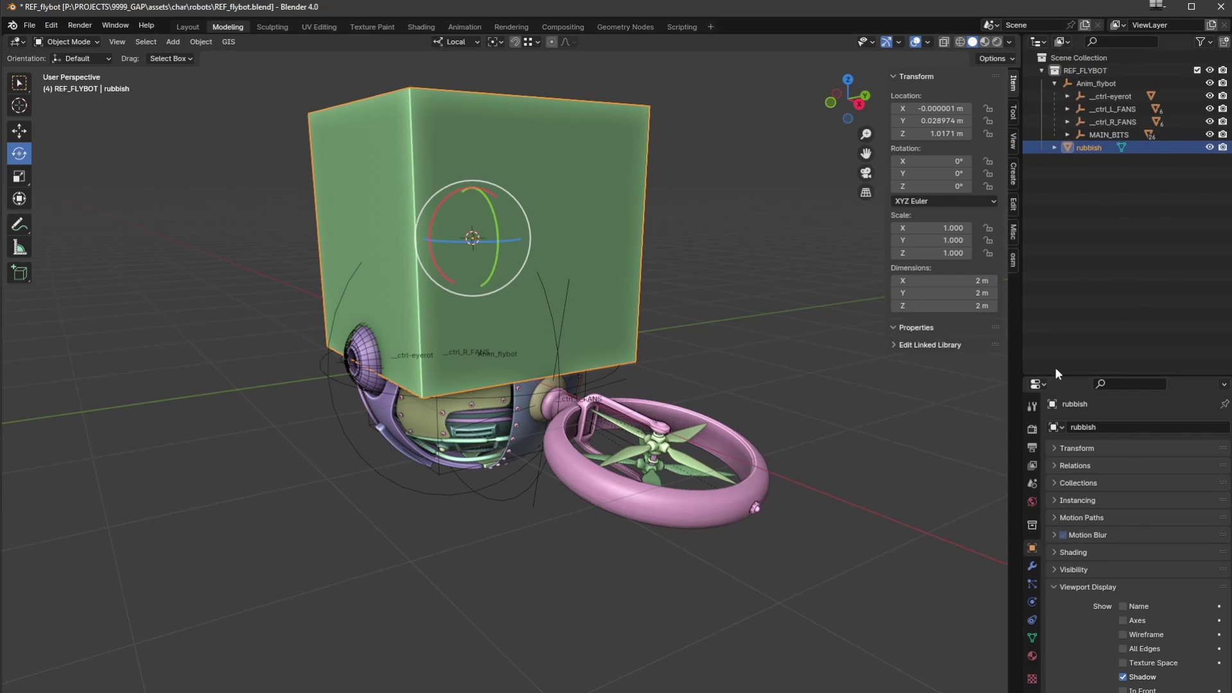
Shrink the rubbish cube to about 0.906 m in Edit Mode, then return to Object Mode
click(55, 43)
click(61, 64)
key(s)
click(530, 421)
middle_drag(306, 262, 212, 244)
click(64, 42)
click(62, 53)
click(30, 25)
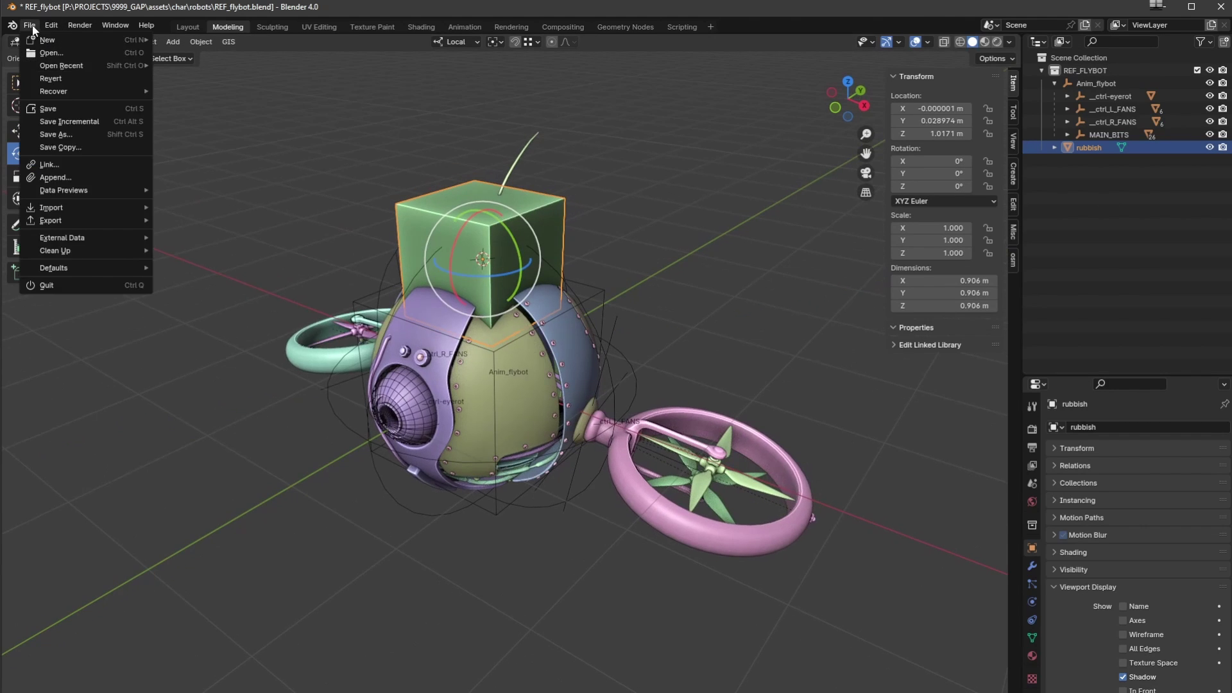
Save REF_flybot.blend and open the flybot_anim_0003.blend shot file
click(46, 109)
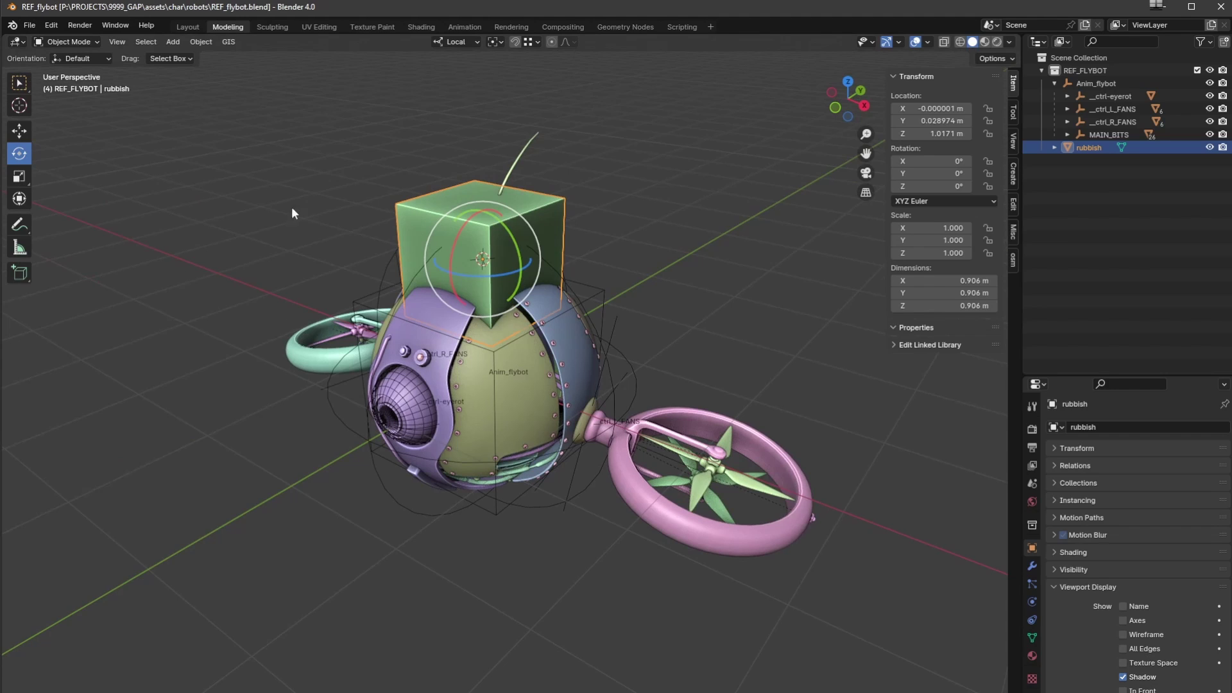
click(33, 26)
mouse_move(48, 65)
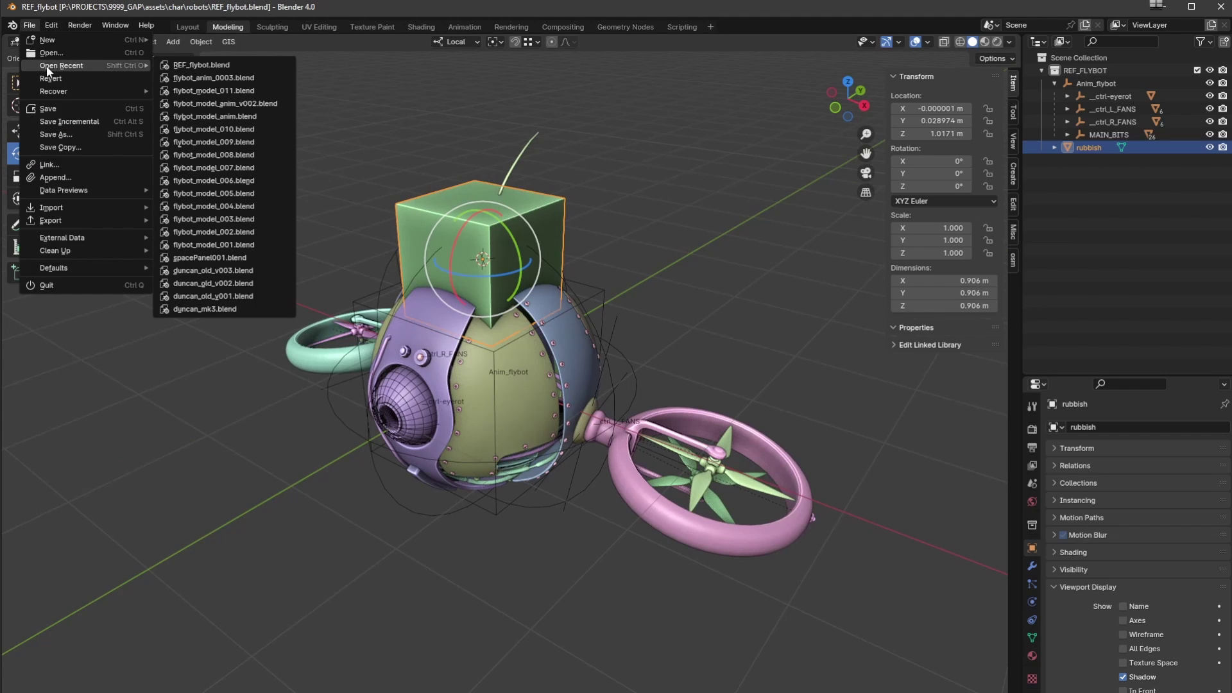
click(194, 78)
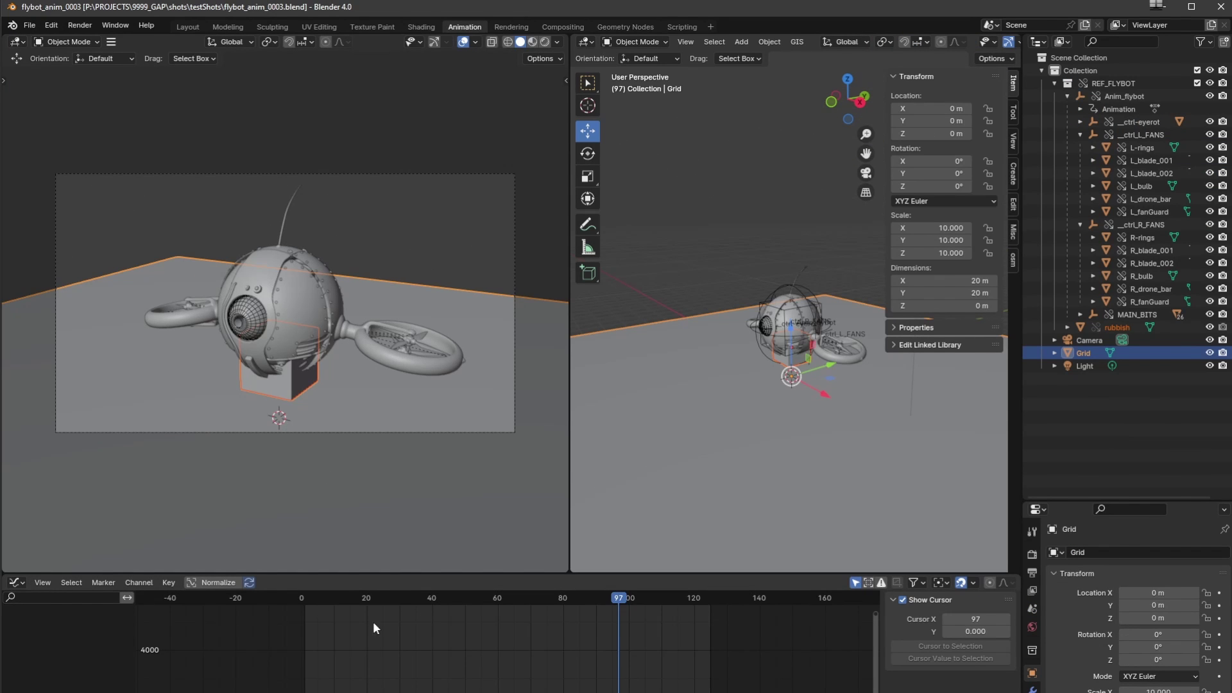
Scrub and play the shot to confirm the linked rubbish cube, then reopen REF_flybot.blend
drag(372, 598, 546, 618)
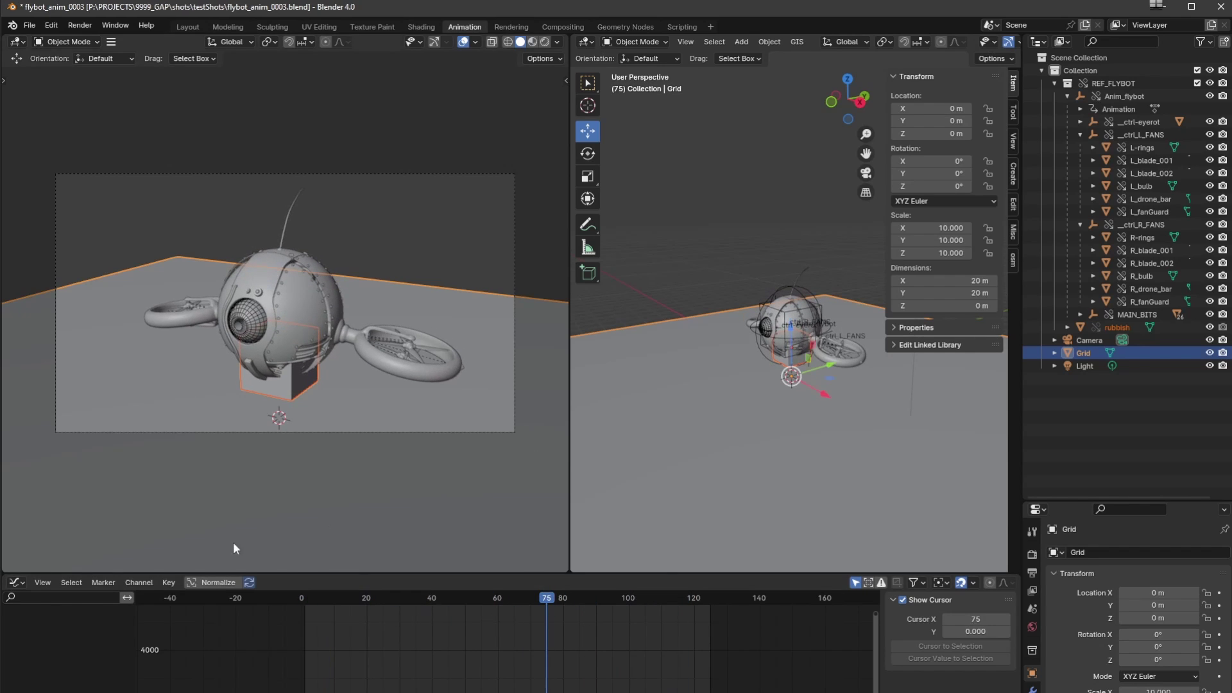
key(space)
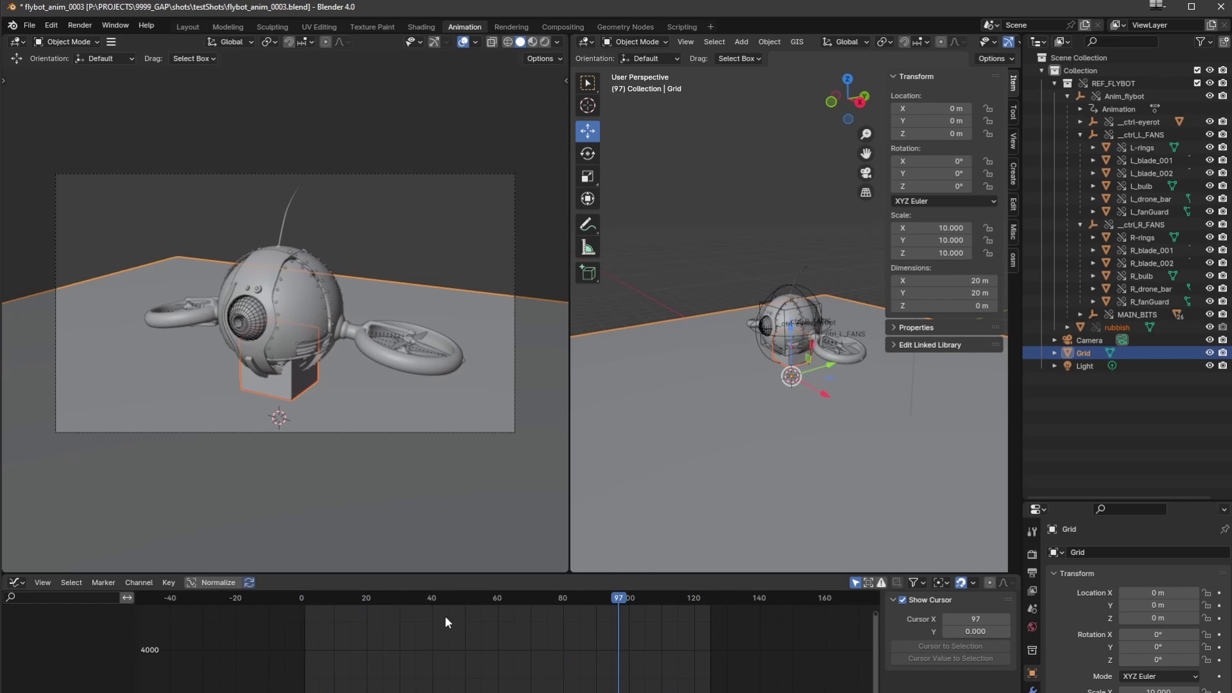
drag(515, 602, 657, 599)
click(30, 25)
mouse_move(120, 64)
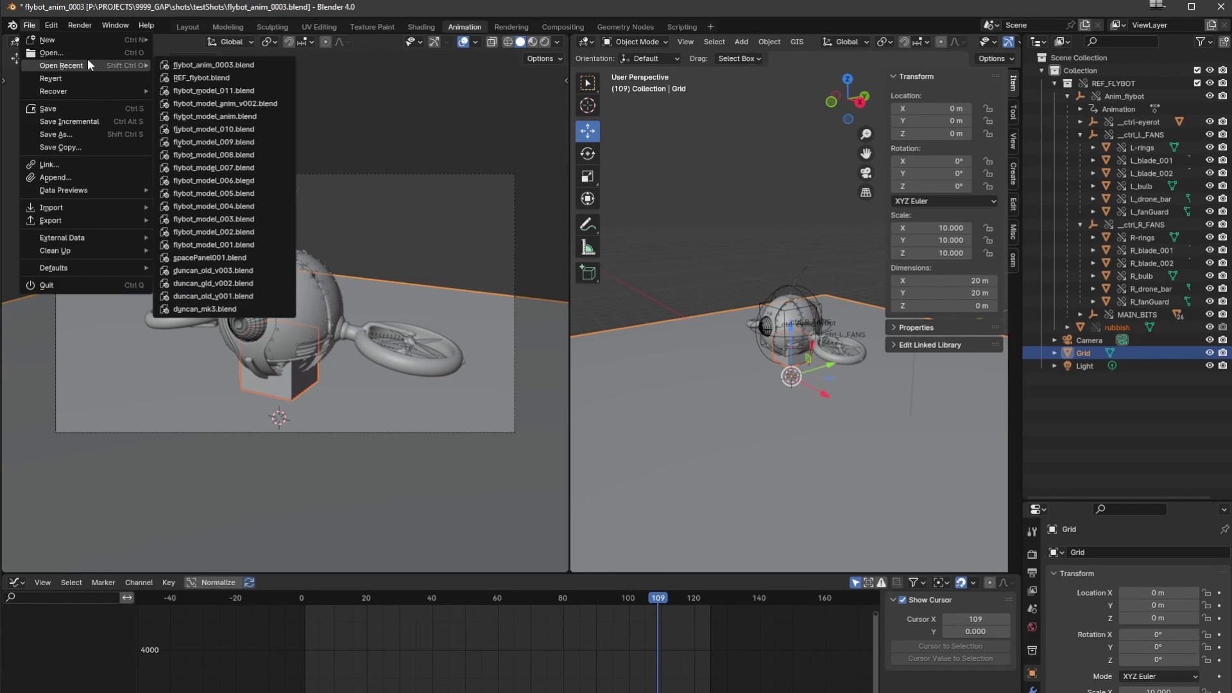
click(202, 78)
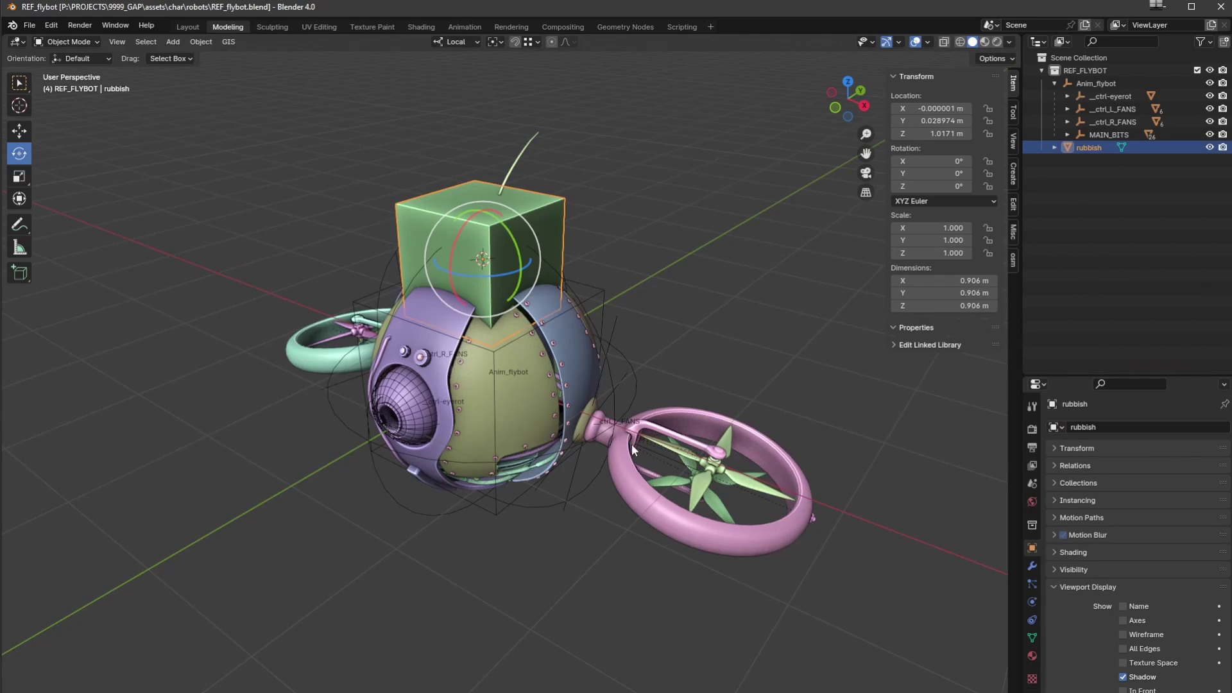
Parent the rubbish cube under Anim_flybot in the Outliner and save REF_flybot.blend
click(1086, 148)
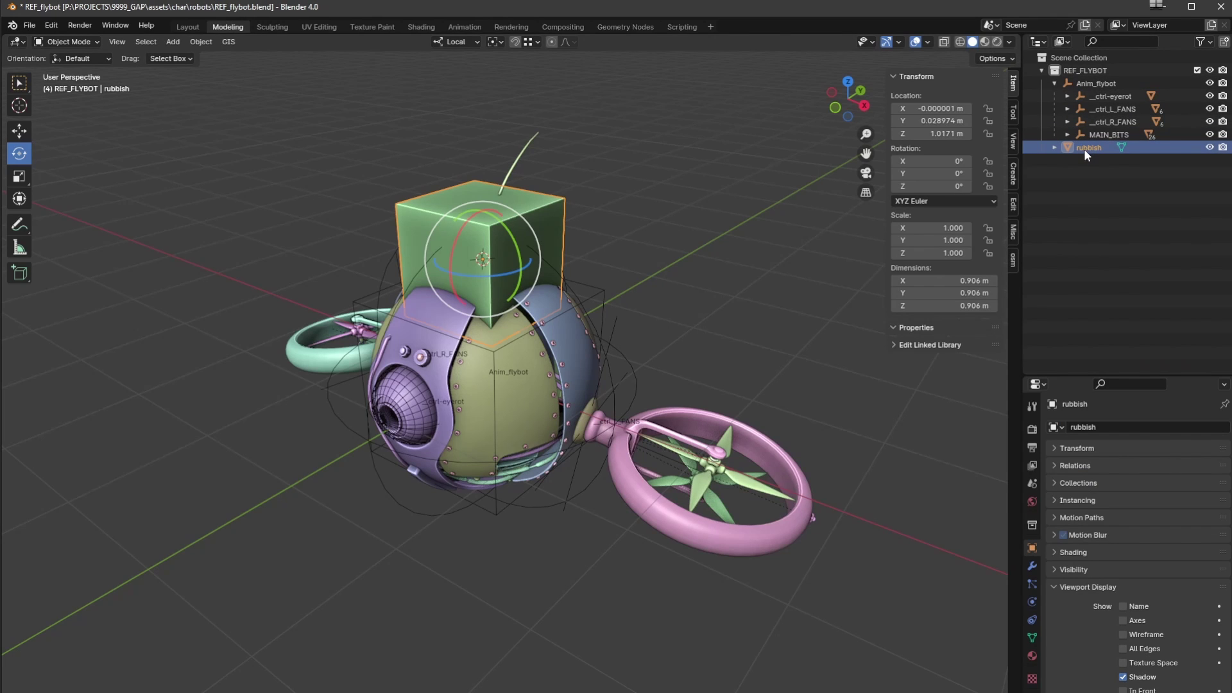
drag(1084, 152, 1117, 86)
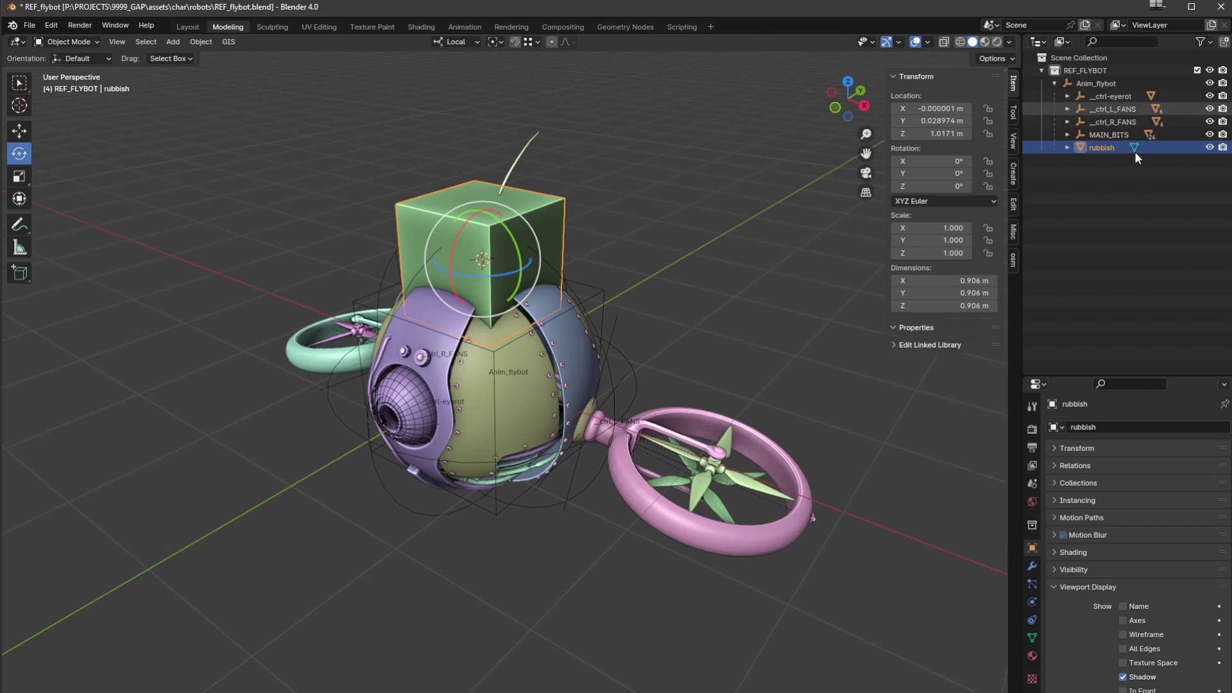
click(30, 25)
click(55, 109)
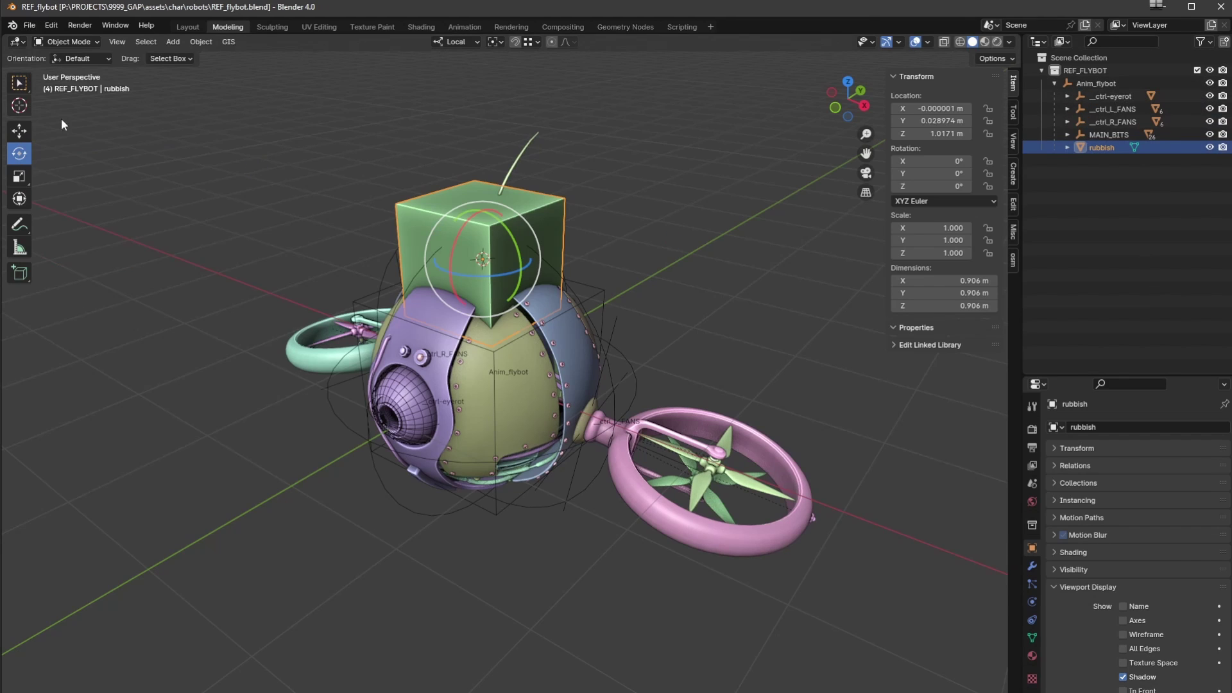
click(56, 41)
click(28, 27)
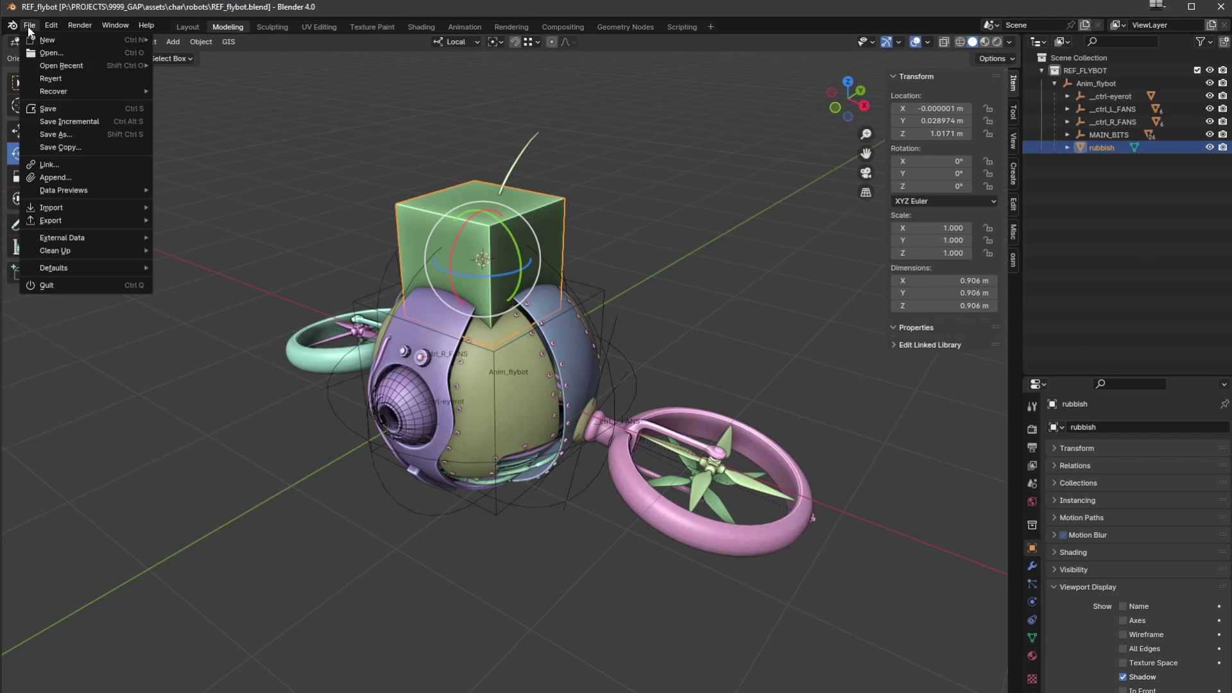
mouse_move(42, 68)
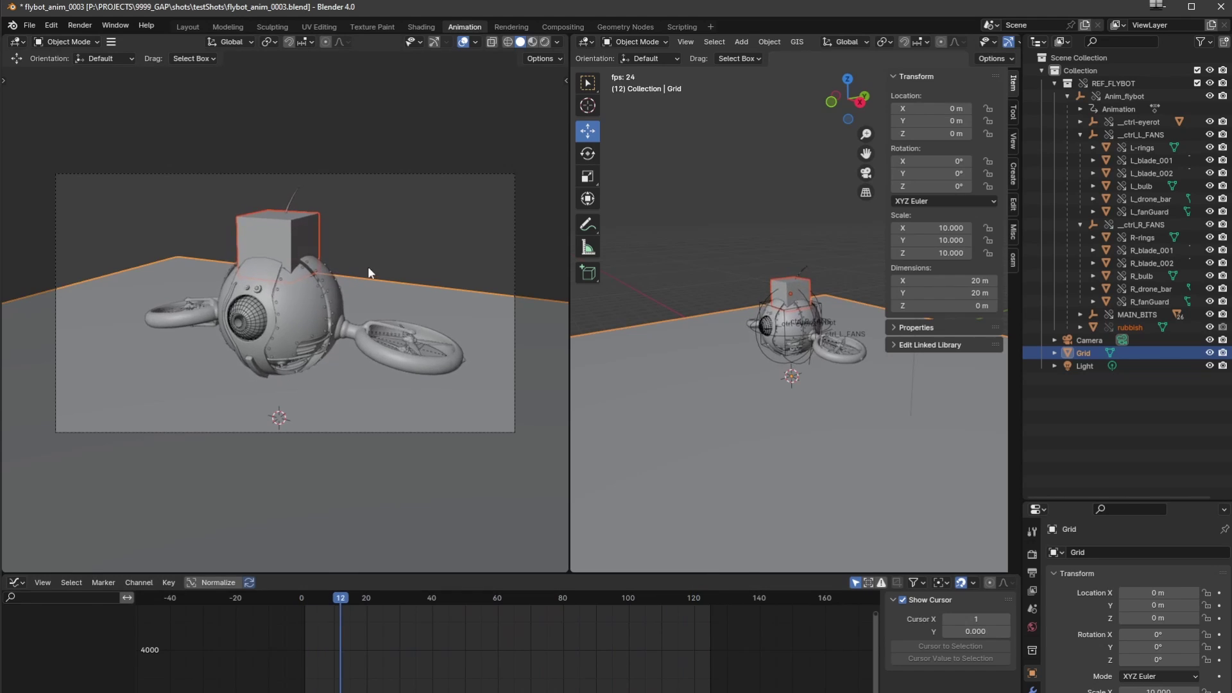
Stop flybot_anim_0003.blend playback at frame 15, with the linked rubbish cube atop the flybot
key(space)
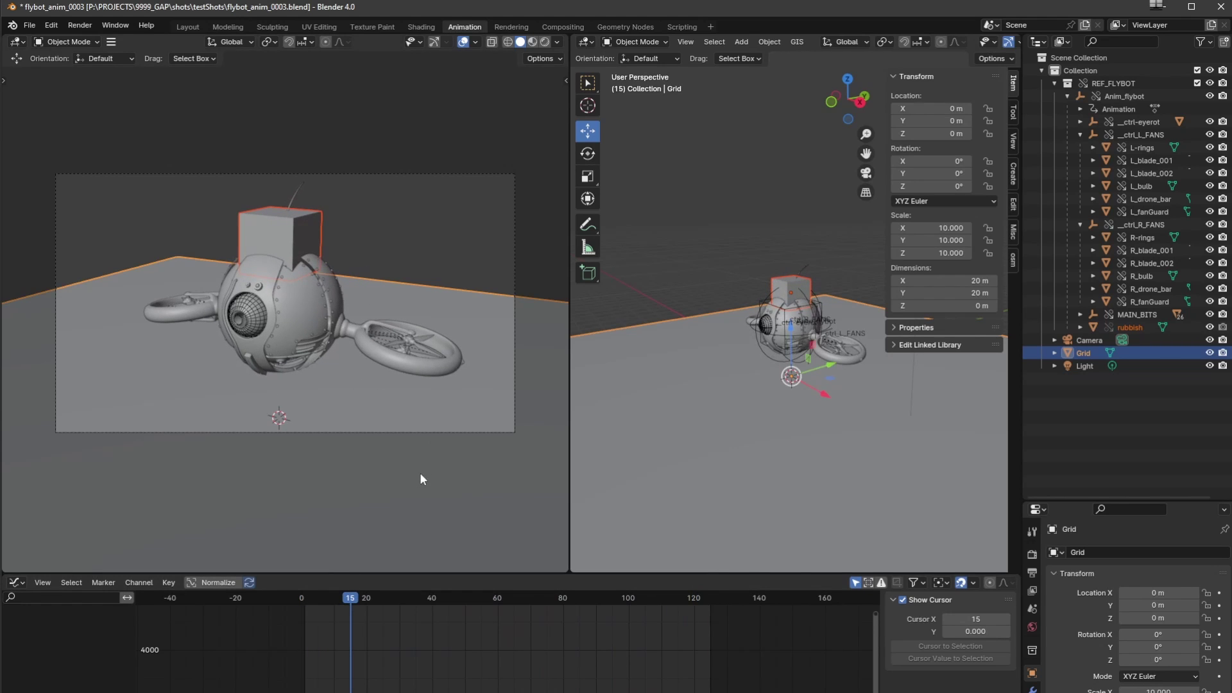